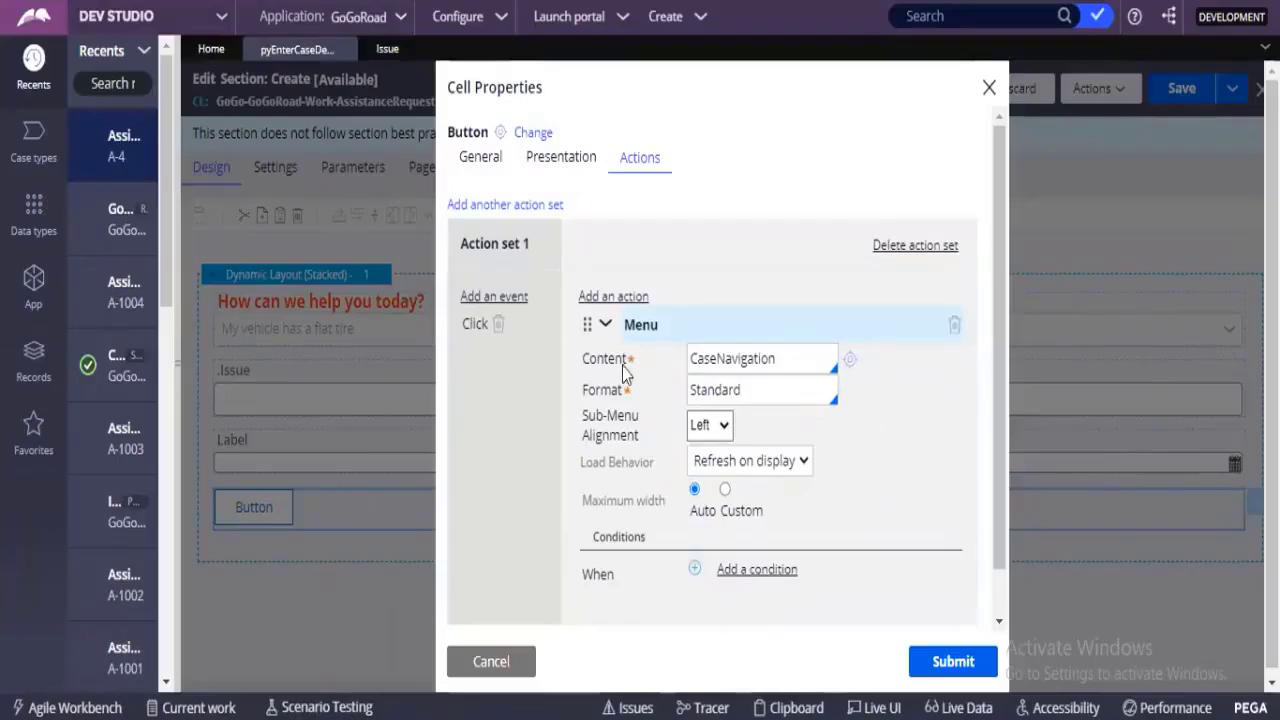
# Open the CaseNavigation rule that supplies the content of the button's Menu action.
pyautogui.moveTo(809, 361); pyautogui.dragTo(691, 358)
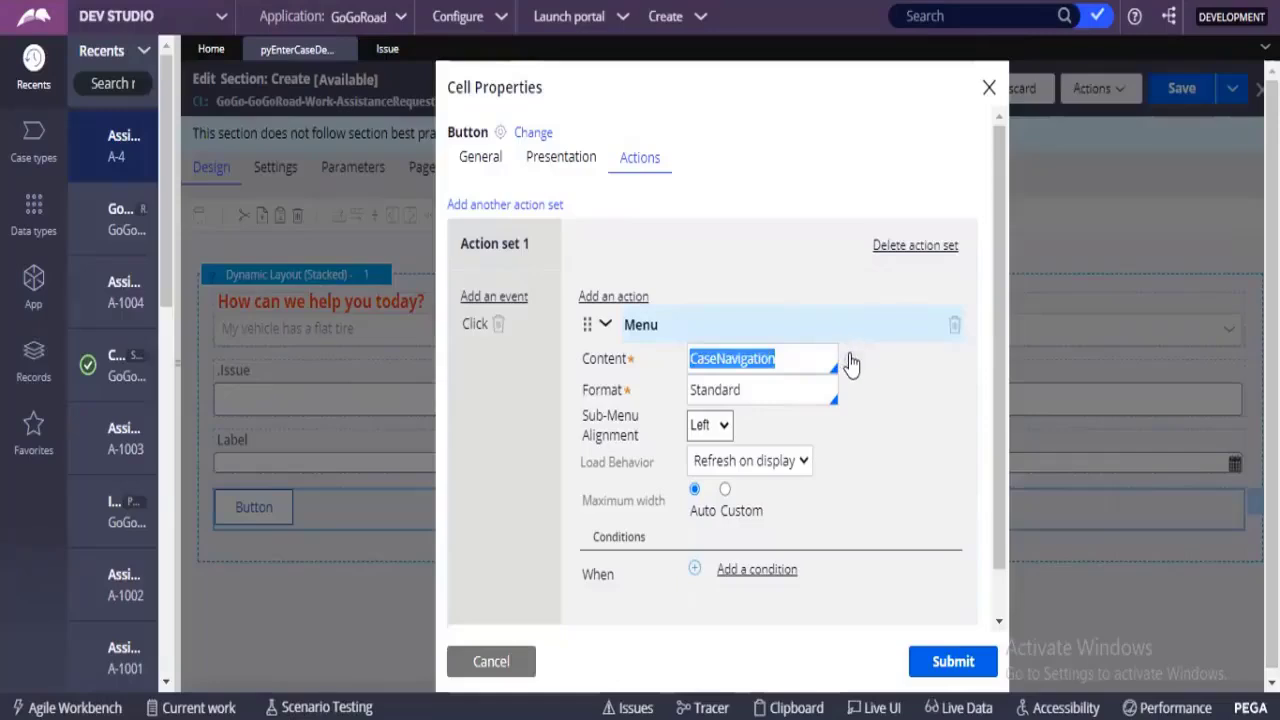
pyautogui.click(851, 361)
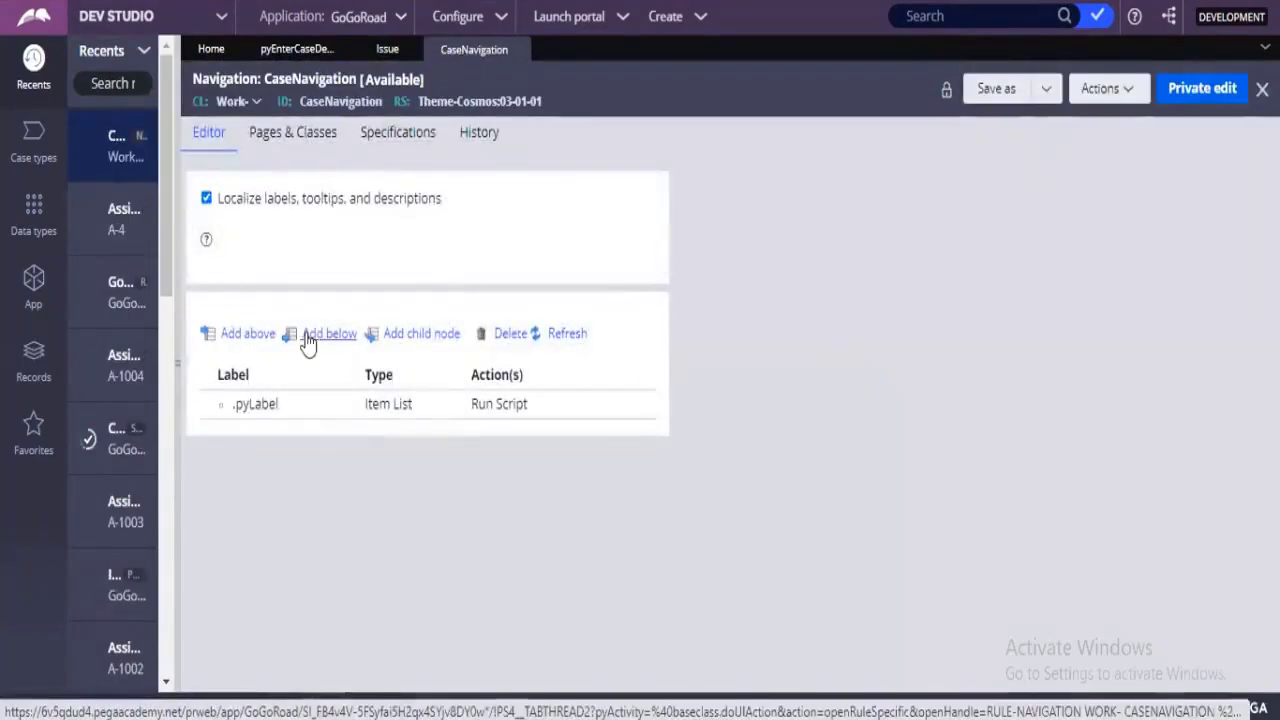
pyautogui.doubleClick(238, 87)
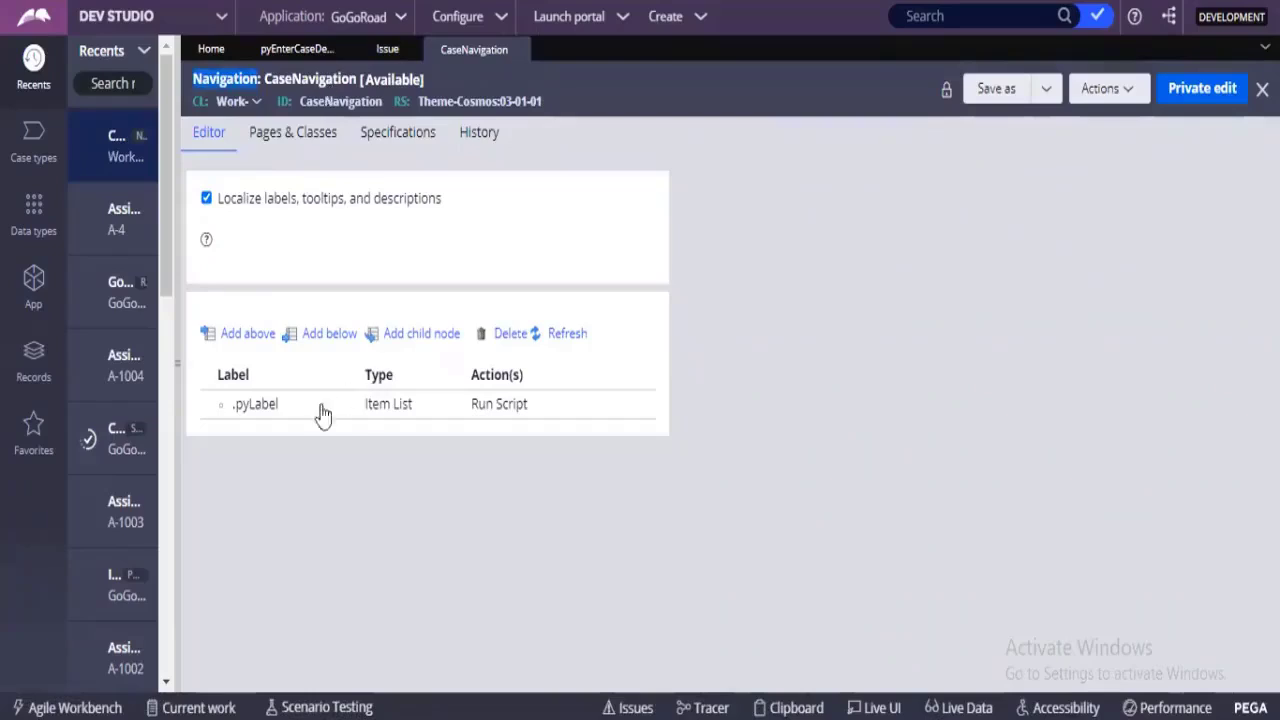
# Add three blank items above the .pyLabel entry in the CaseNavigation rule.
pyautogui.click(252, 406)
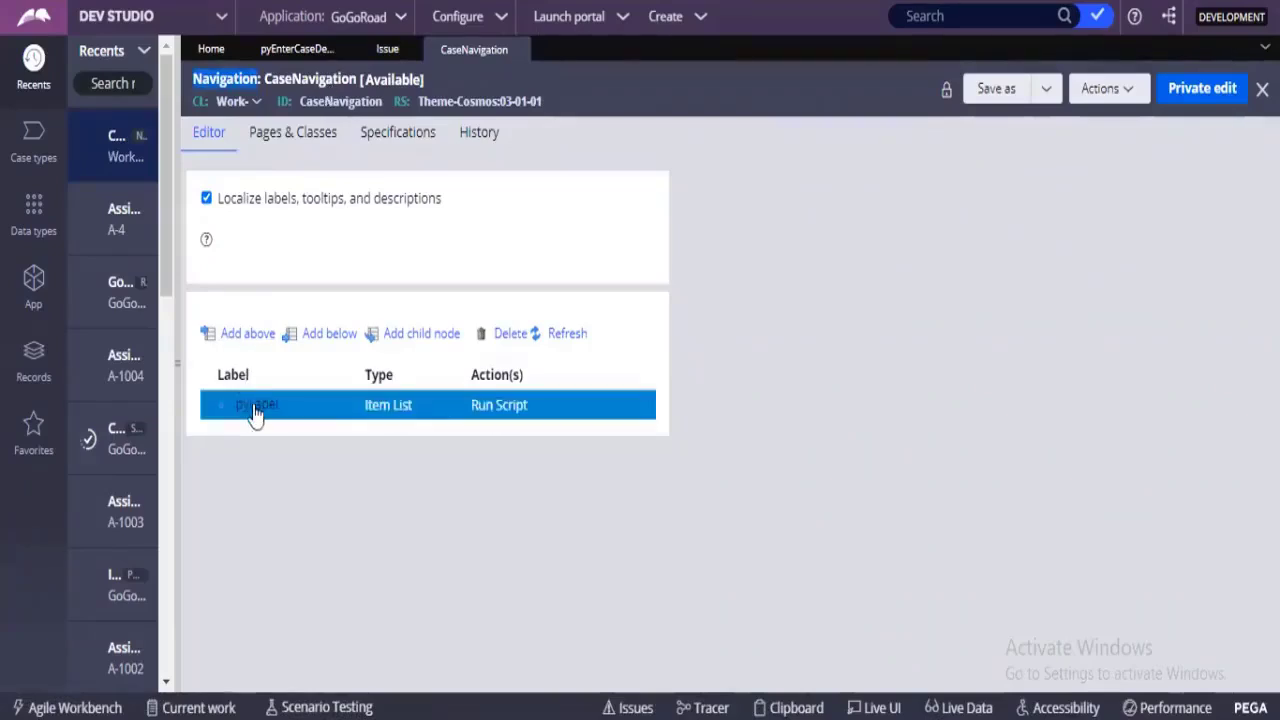
pyautogui.click(250, 338)
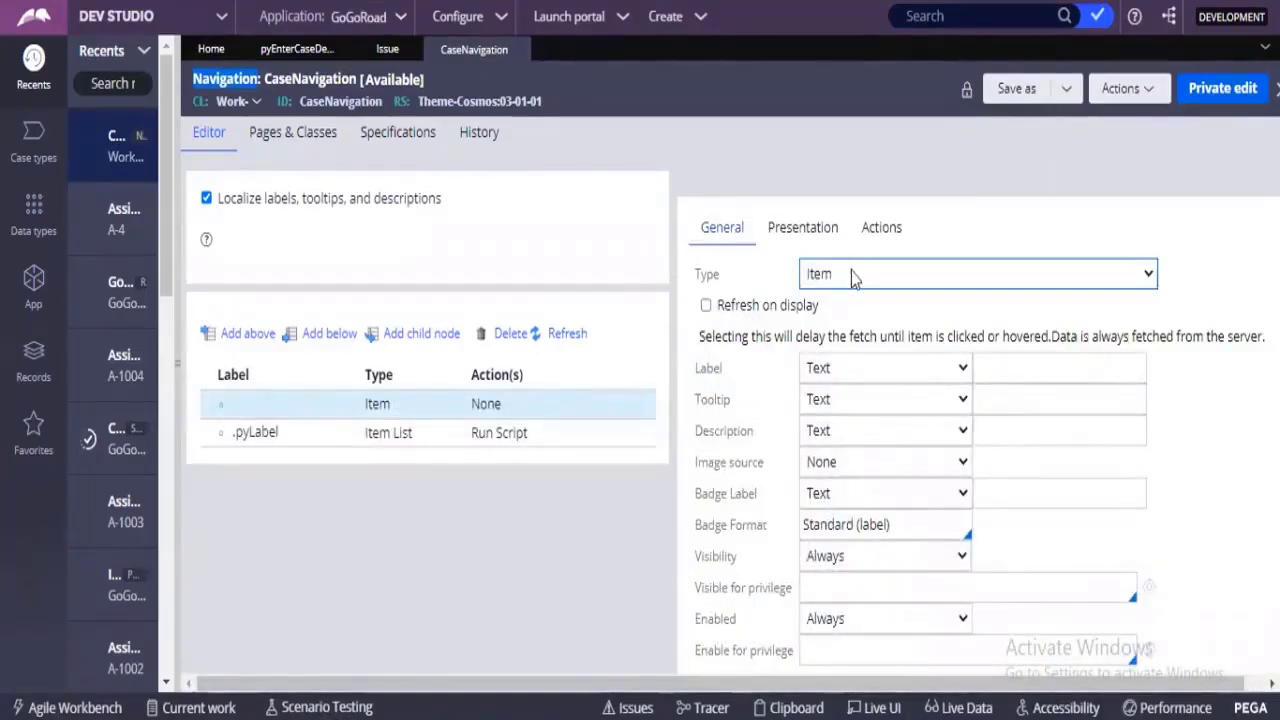
pyautogui.click(266, 337)
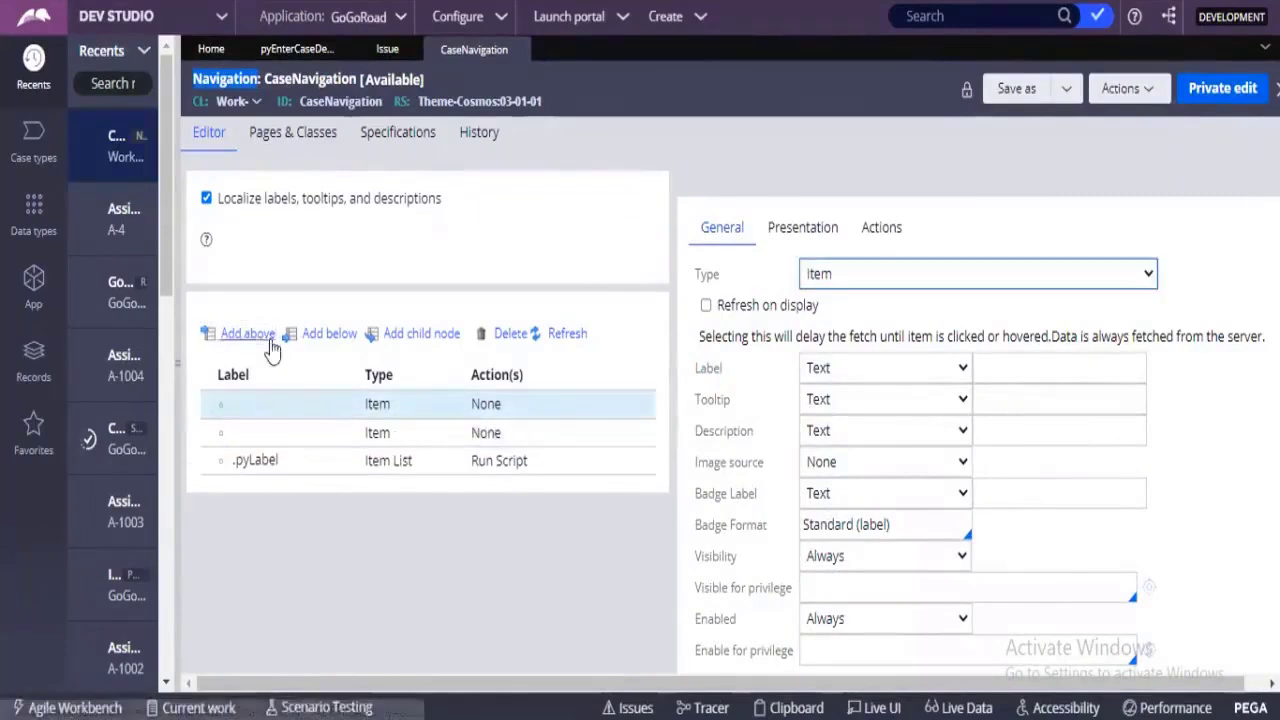
pyautogui.click(270, 343)
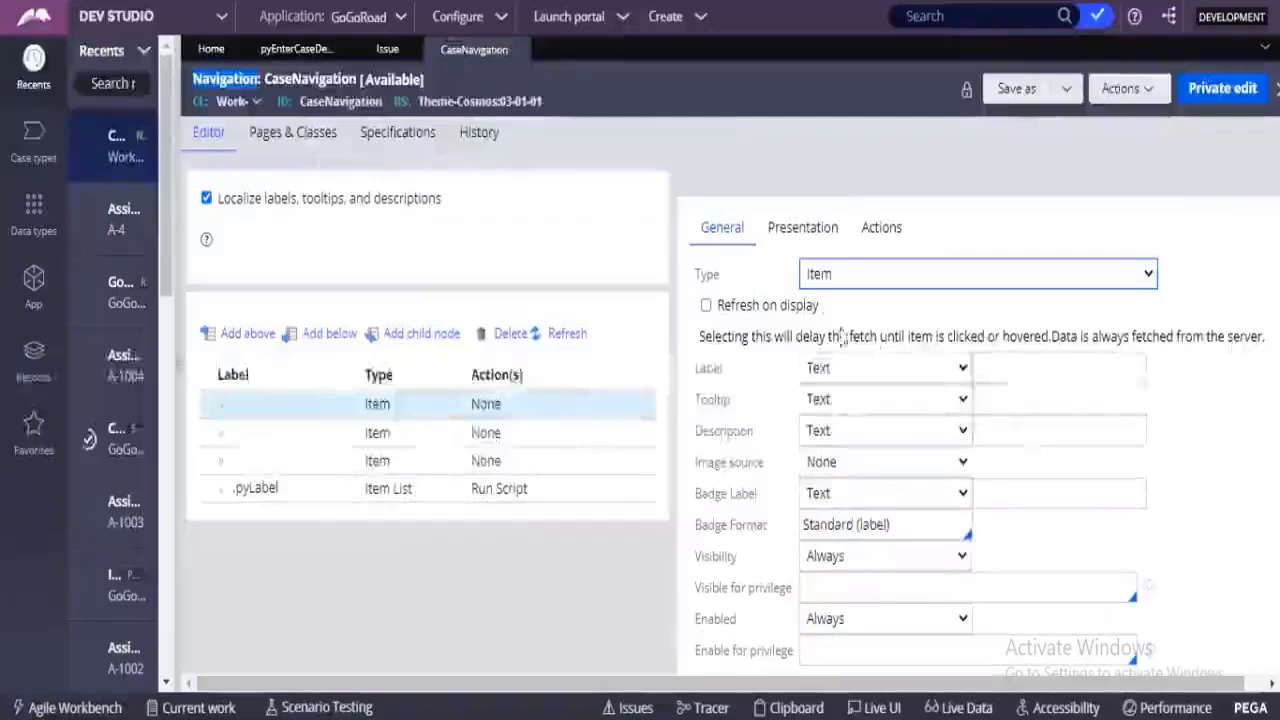
# Put the CaseNavigation rule into private edit.
pyautogui.click(994, 362)
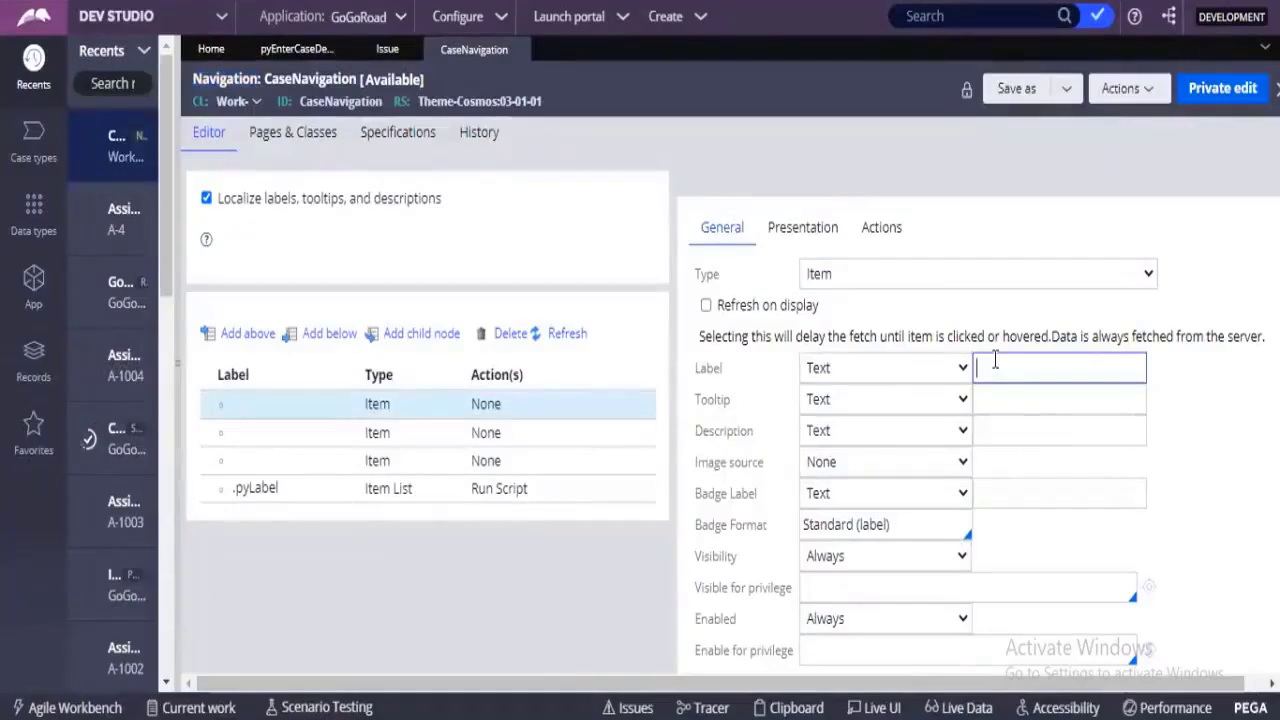
pyautogui.click(1222, 88)
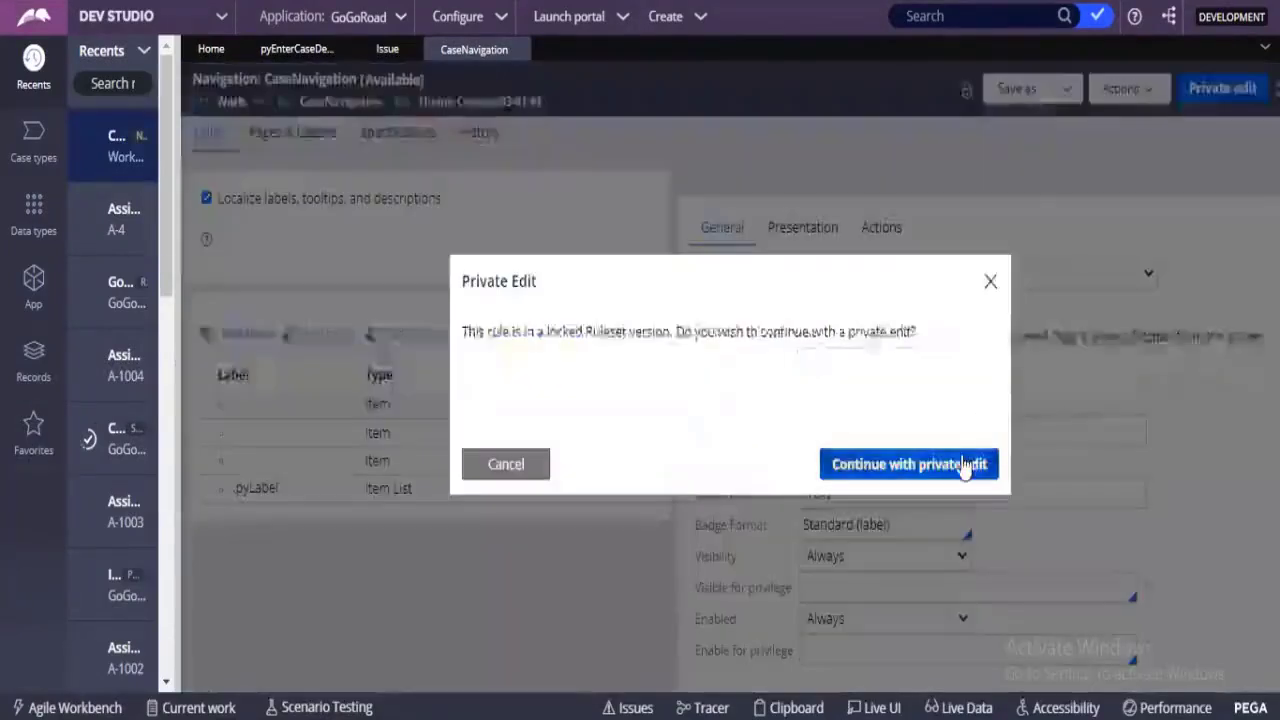
pyautogui.click(963, 466)
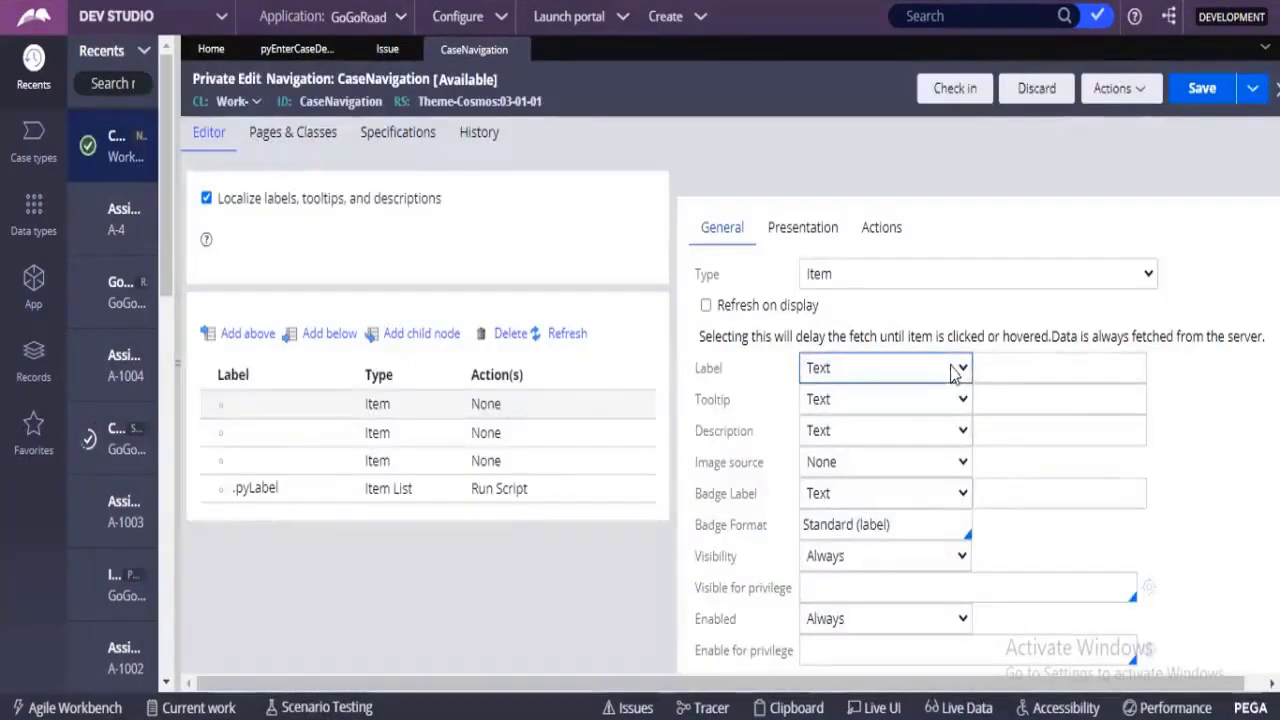
# Try to set the first blank item's label to 1 and switch through the other menu items.
pyautogui.click(997, 367)
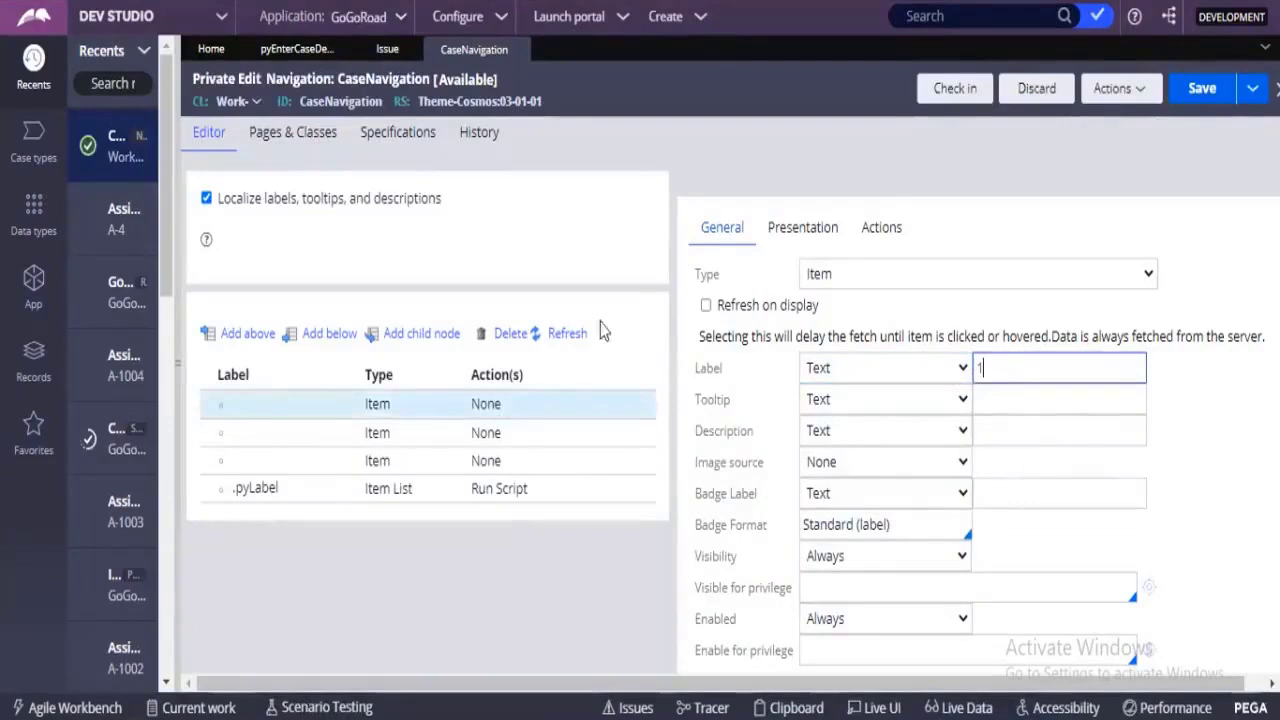
pyautogui.write('1')
pyautogui.click(349, 432)
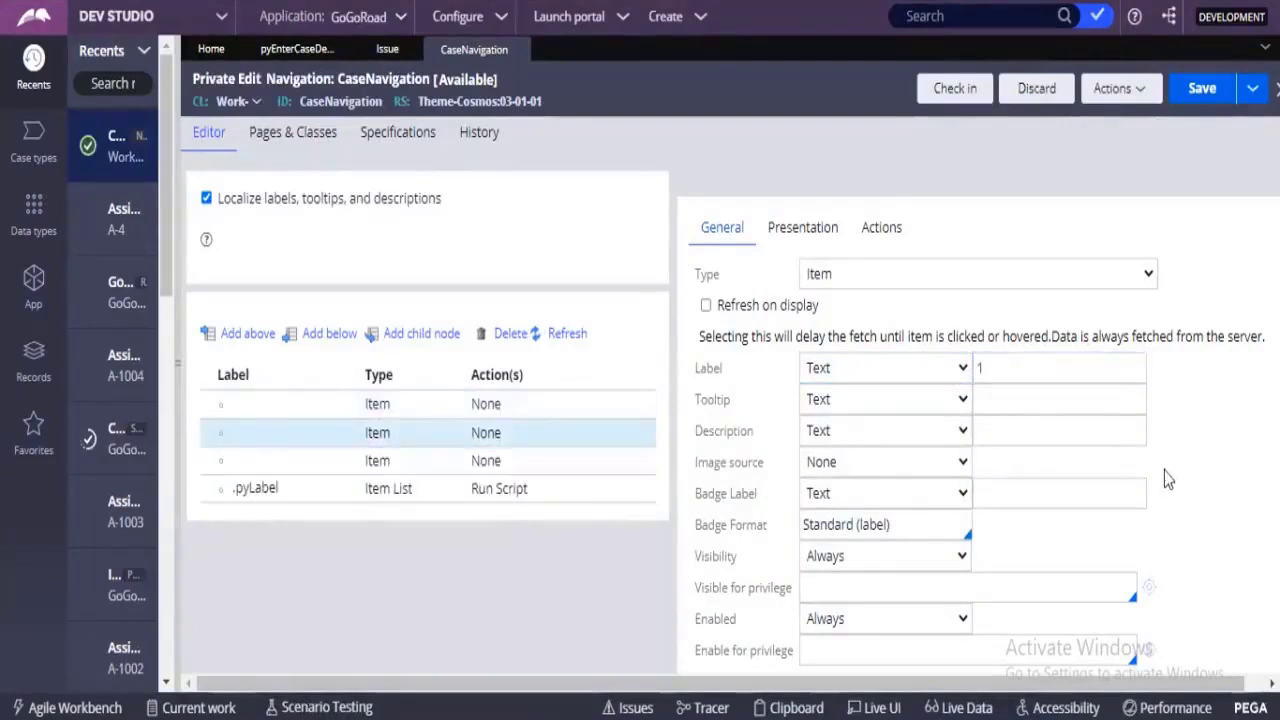
pyautogui.click(990, 400)
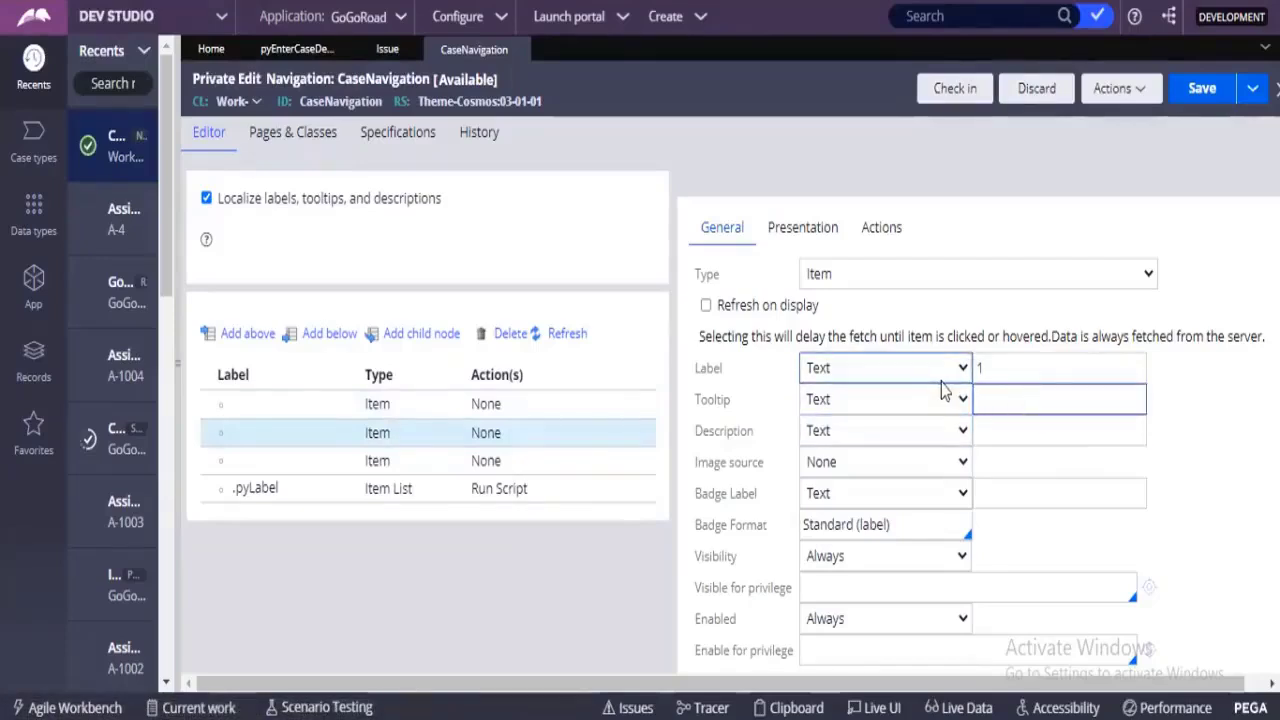
pyautogui.click(442, 433)
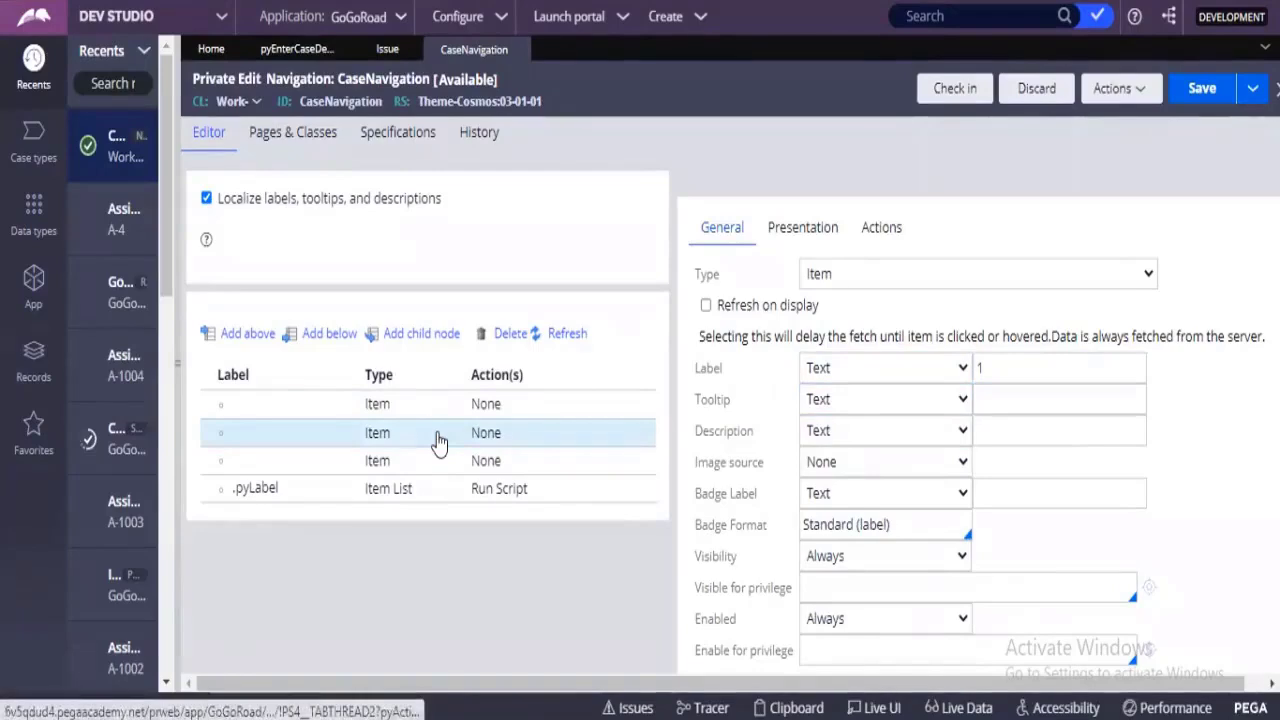
pyautogui.click(434, 468)
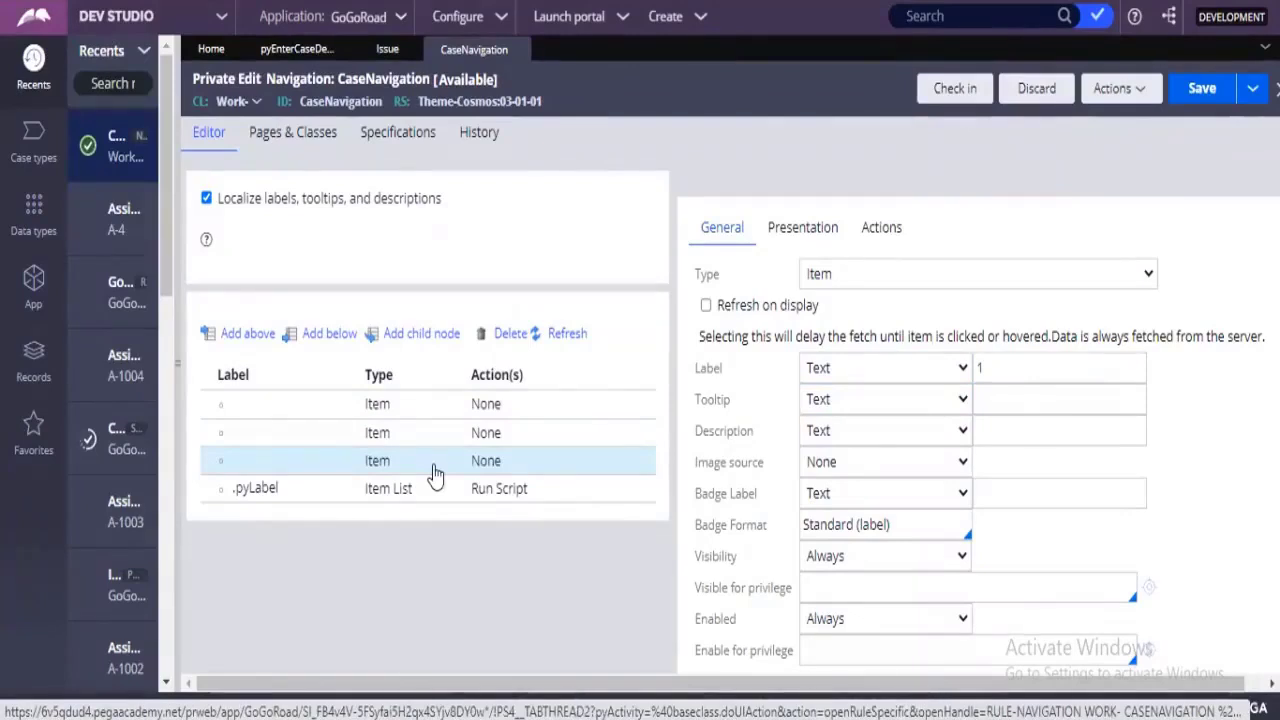
pyautogui.click(432, 462)
pyautogui.click(375, 494)
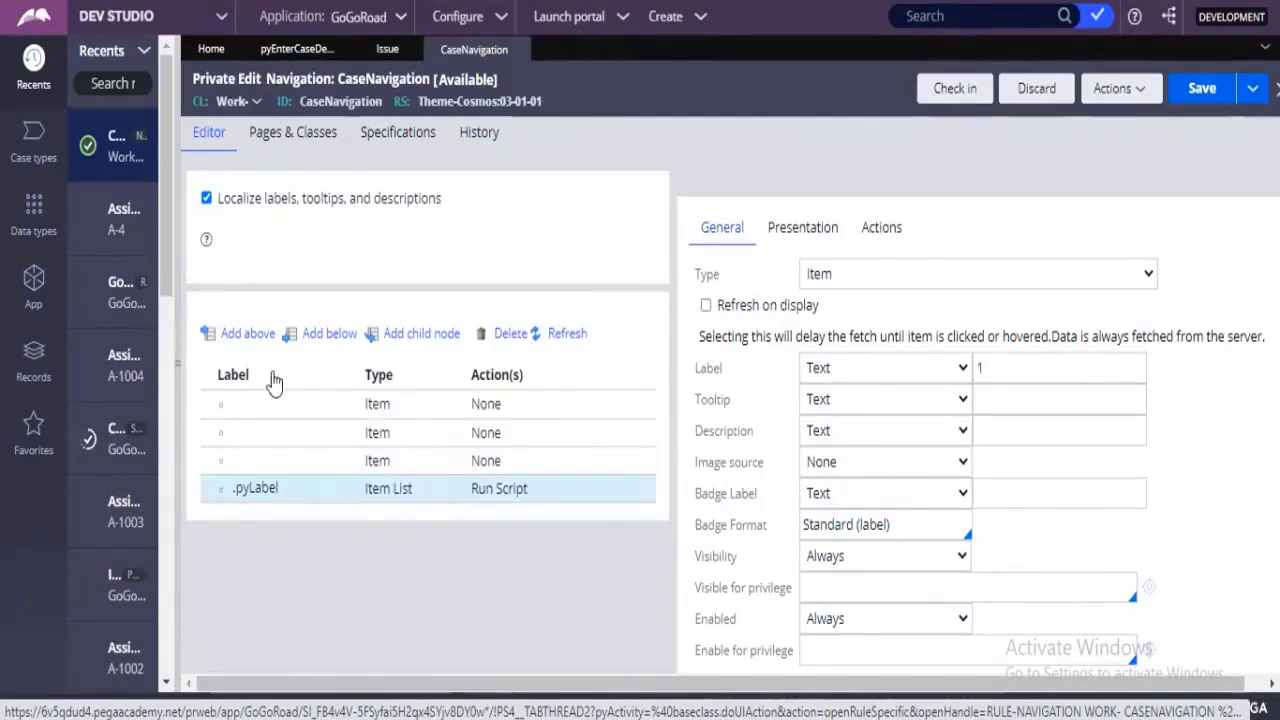
pyautogui.click(285, 404)
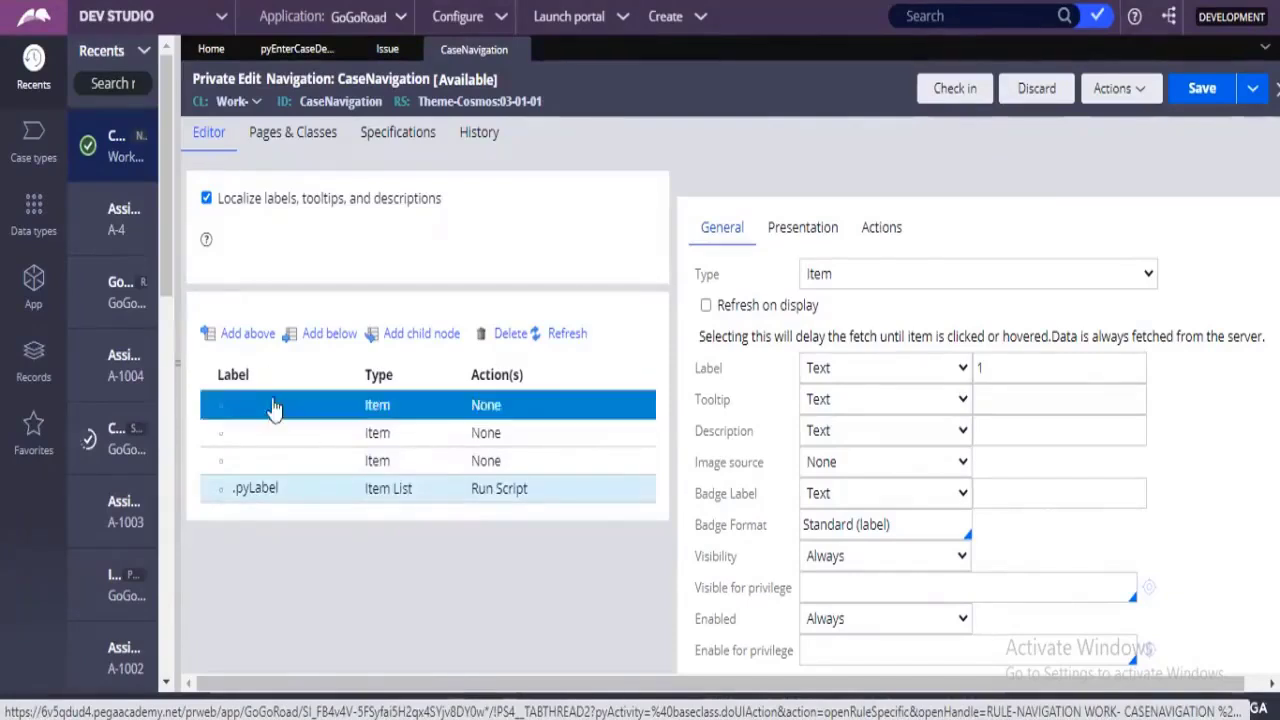
# Refresh the CaseNavigation rule form and set the first blank item's label text to 1.
pyautogui.click(1114, 88)
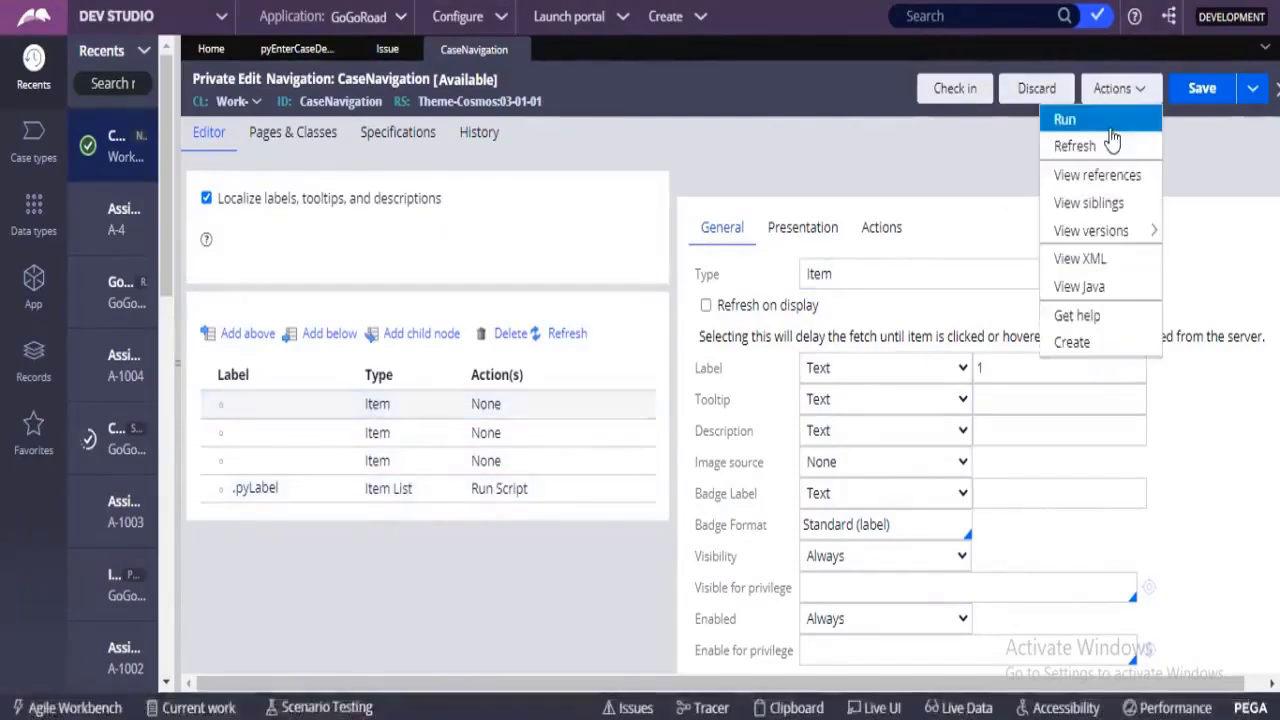
pyautogui.click(1106, 150)
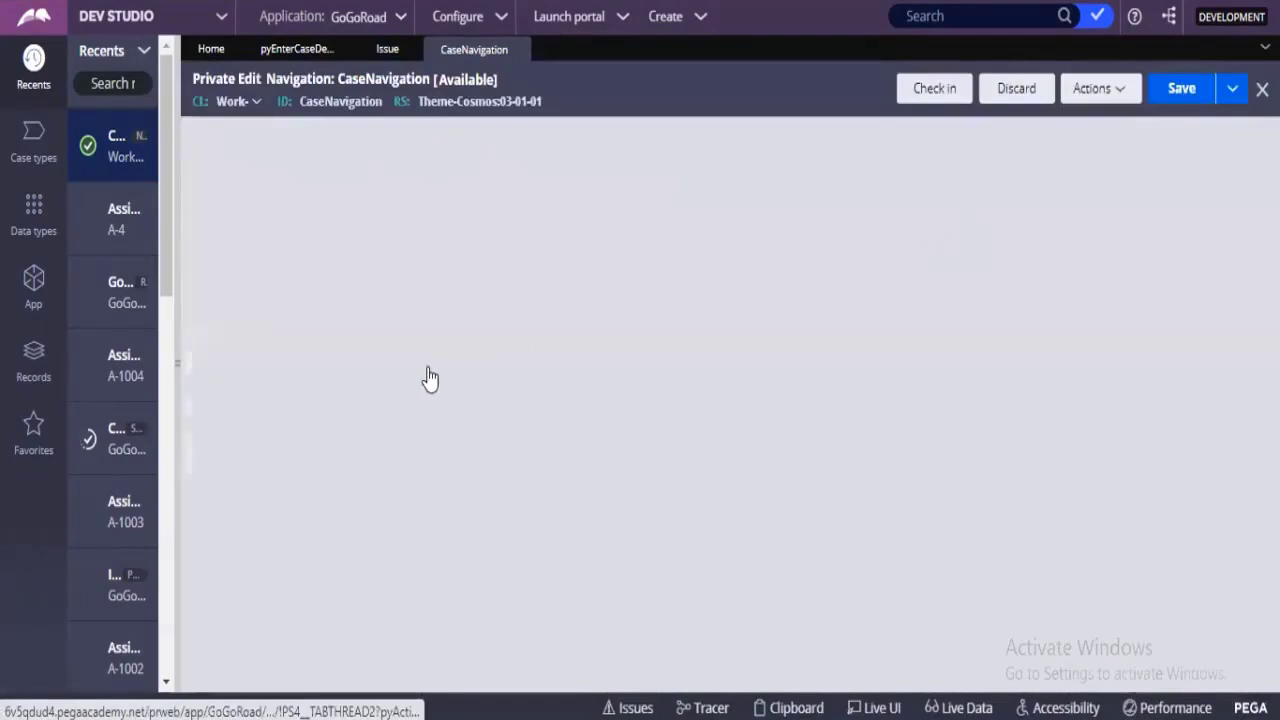
pyautogui.click(274, 406)
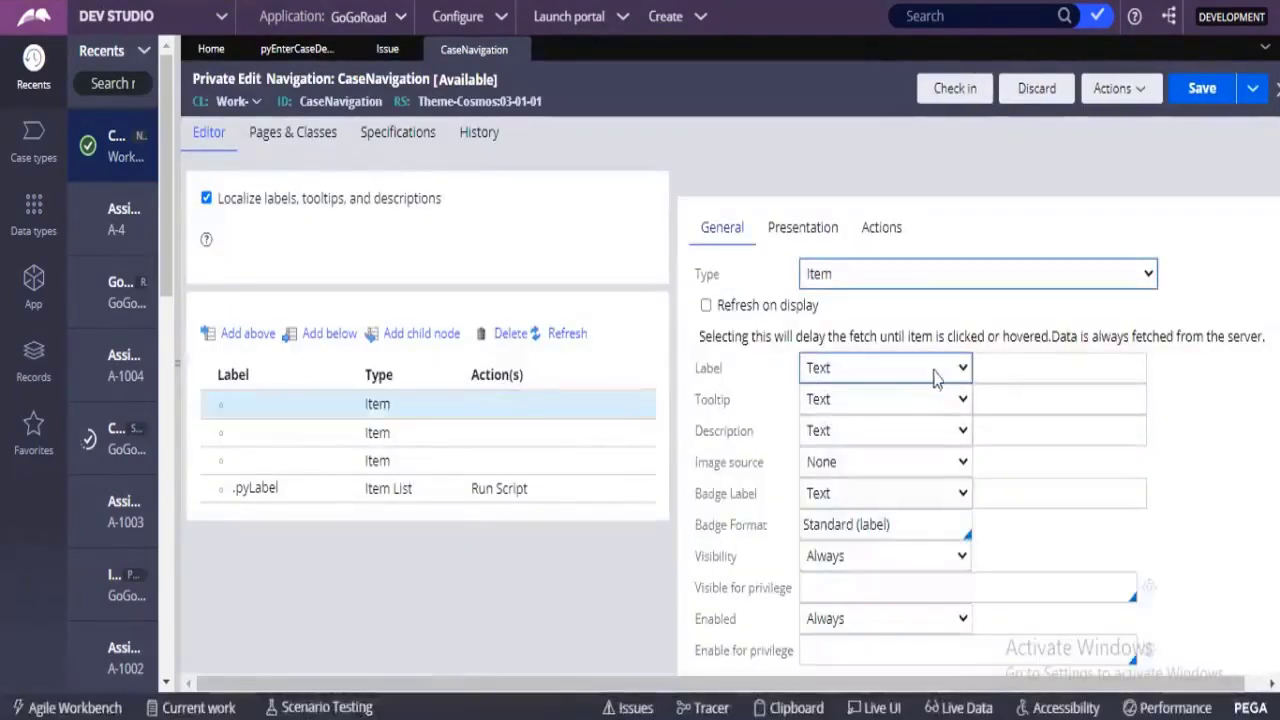
pyautogui.click(935, 375)
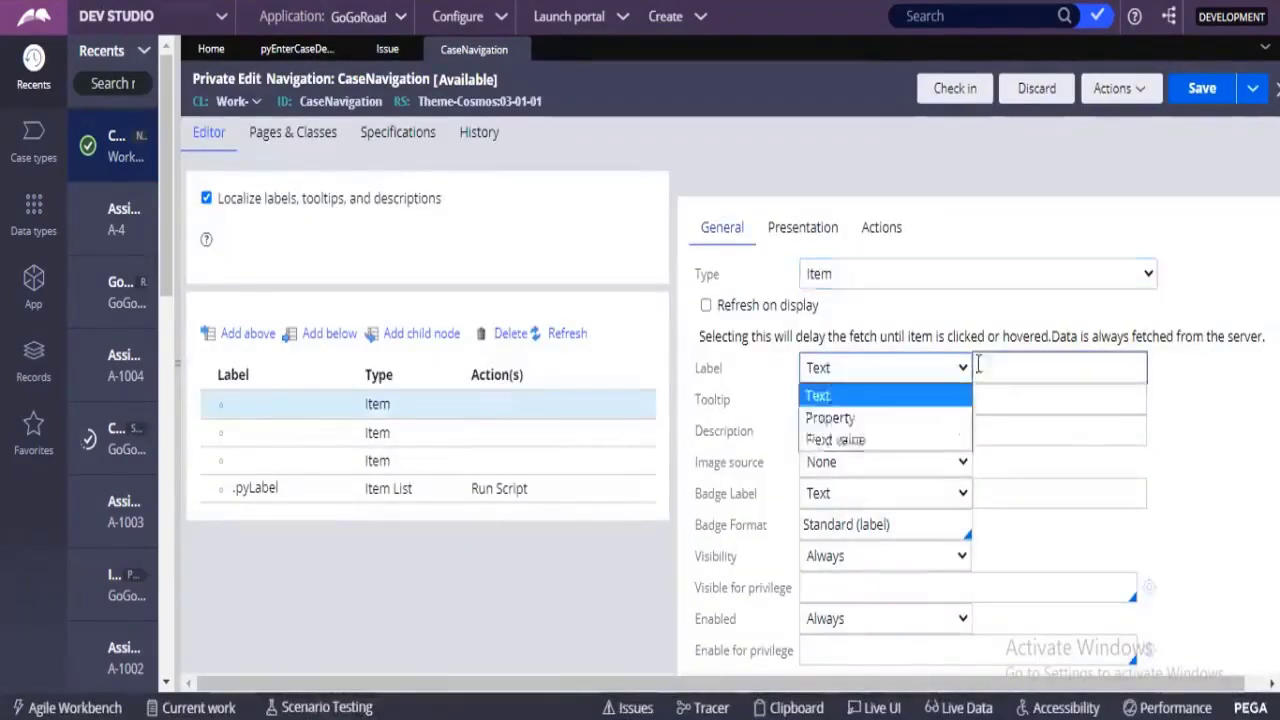
pyautogui.click(983, 365)
pyautogui.write('1')
pyautogui.click(390, 410)
# Label the second blank item 2 and the third 3, and save the CaseNavigation rule.
pyautogui.click(377, 432)
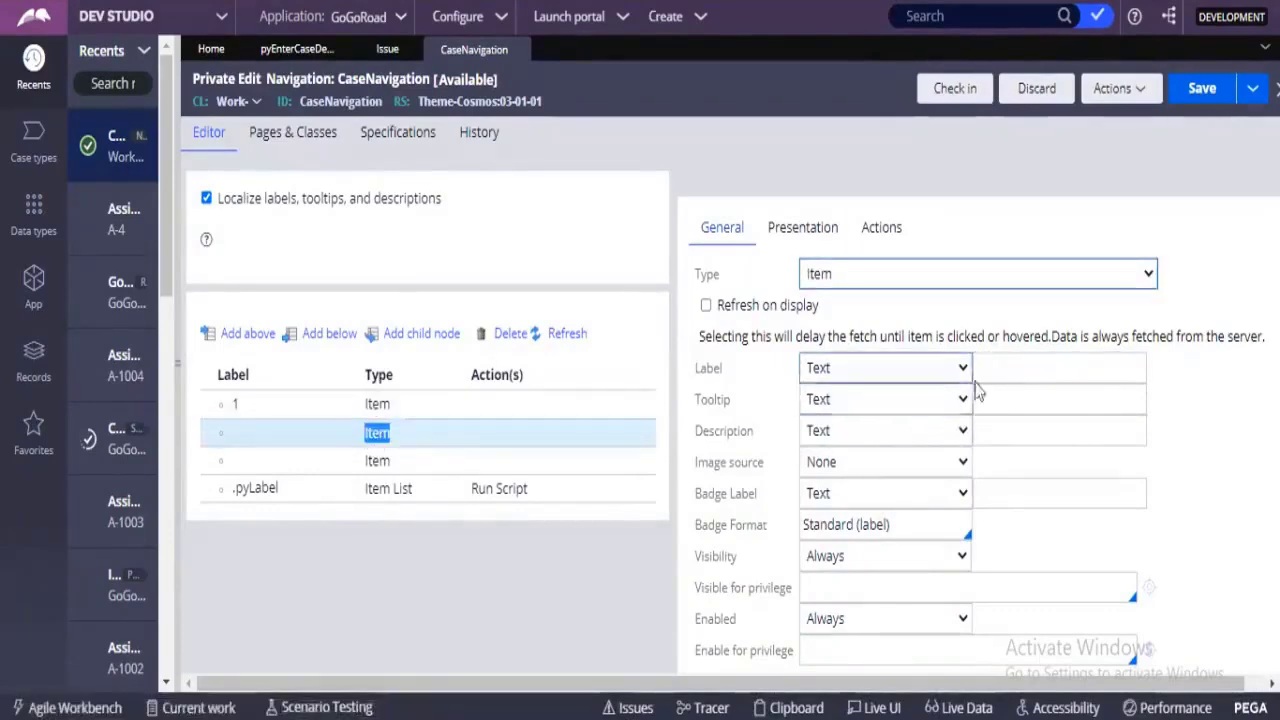
pyautogui.click(1037, 370)
pyautogui.write('2')
pyautogui.click(386, 462)
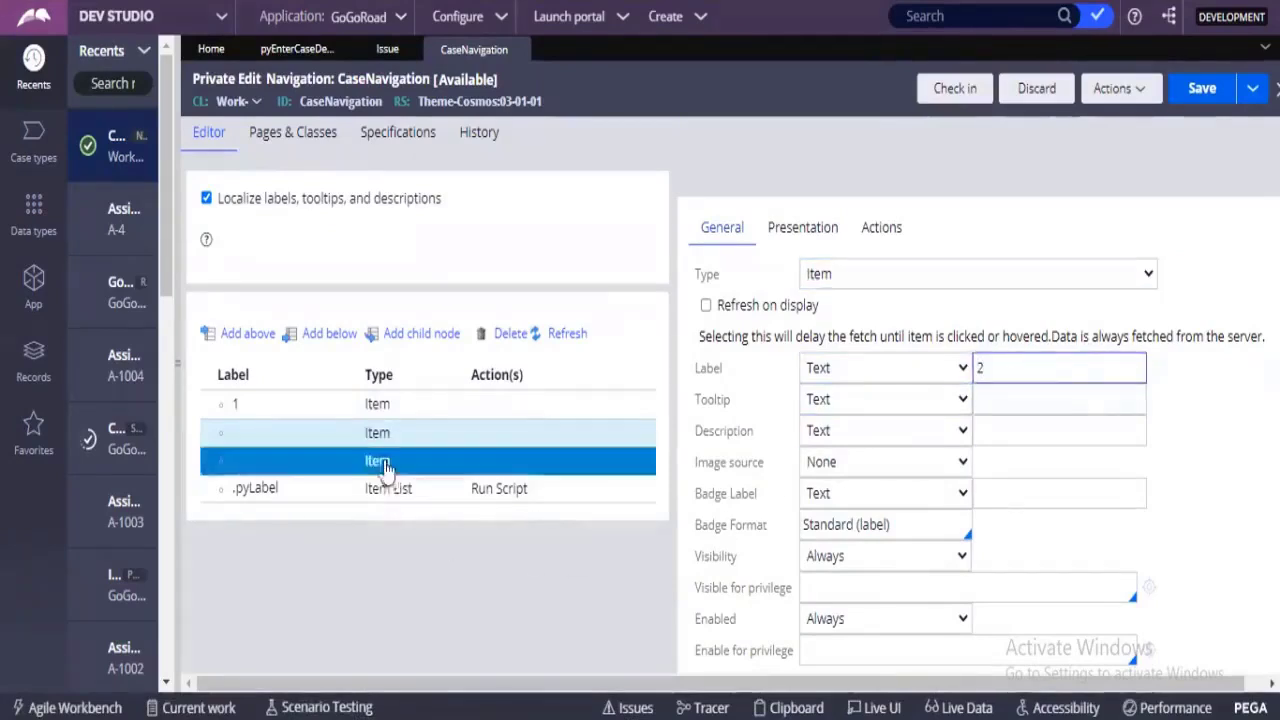
pyautogui.click(1040, 367)
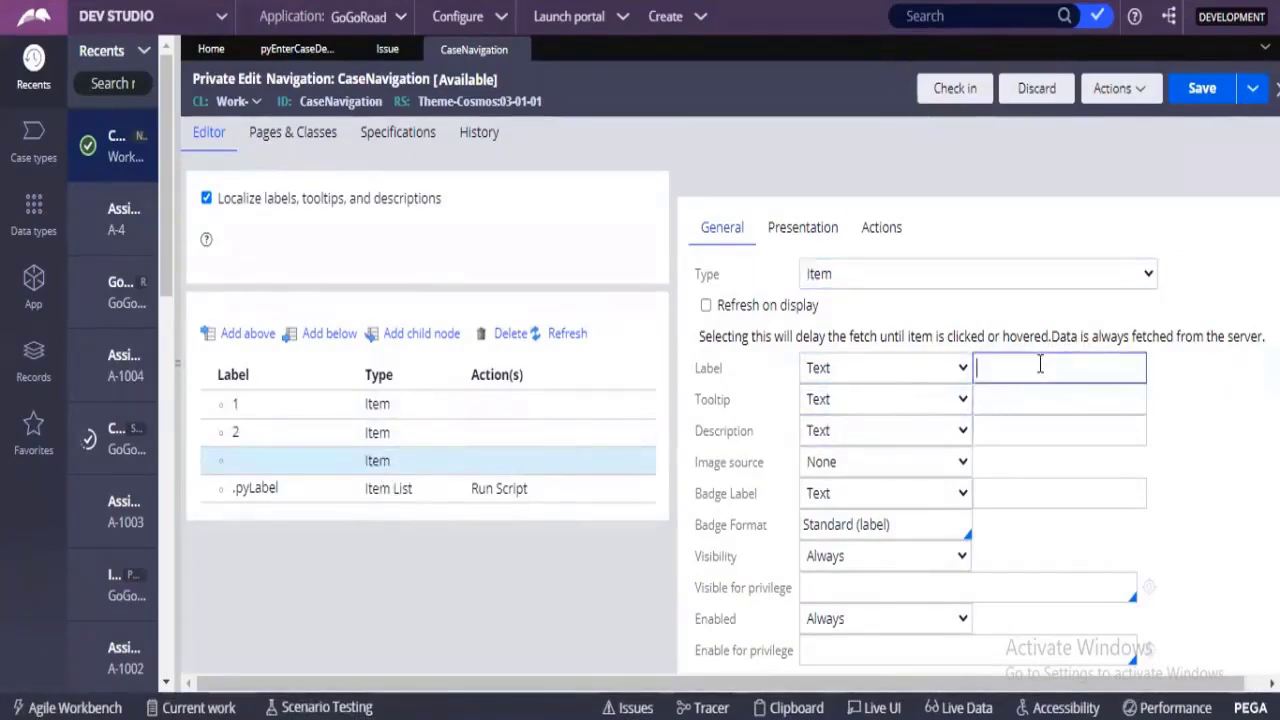
pyautogui.write('3')
pyautogui.click(1202, 88)
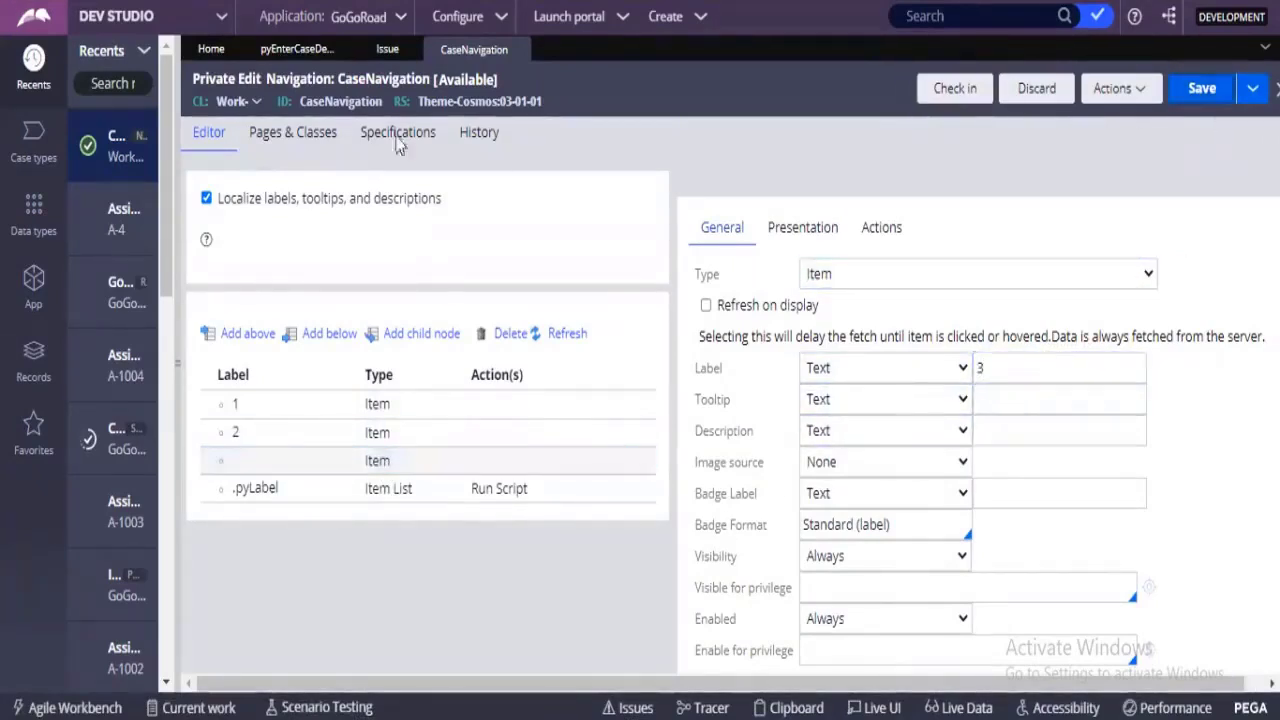
# Submit the button's cell properties with the CaseNavigation menu action and save the Create section.
pyautogui.click(378, 49)
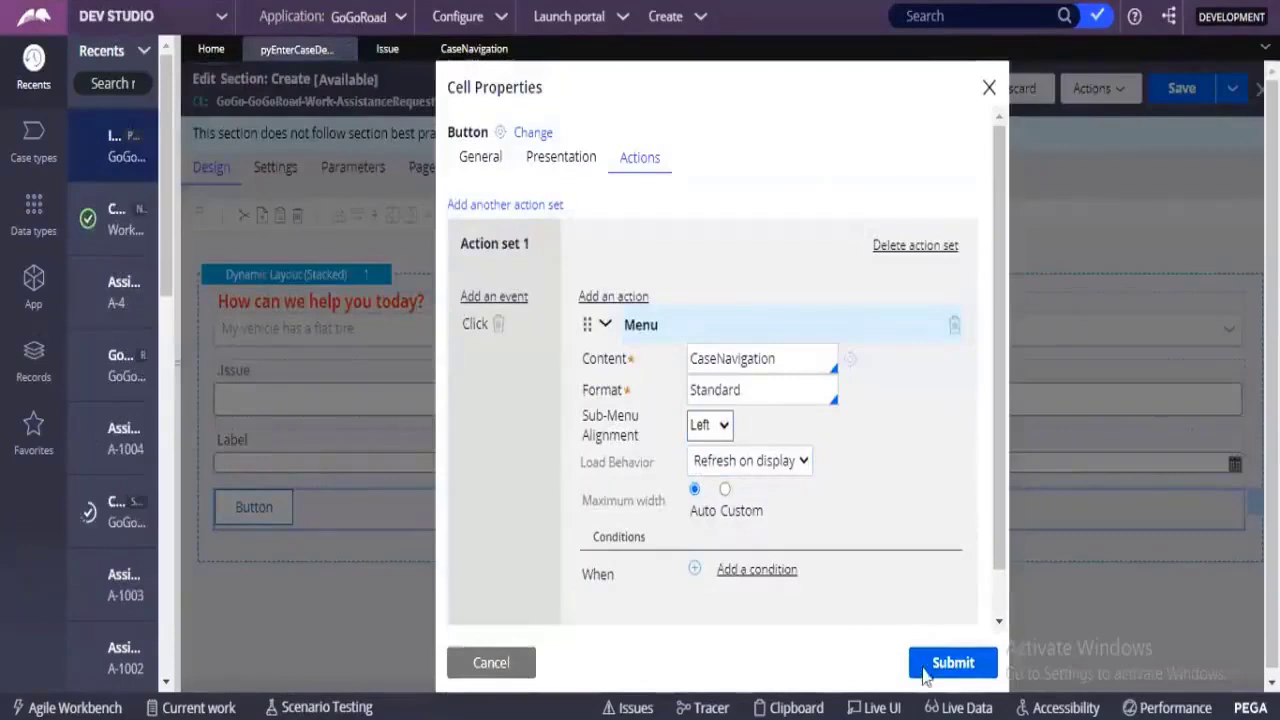
pyautogui.click(955, 667)
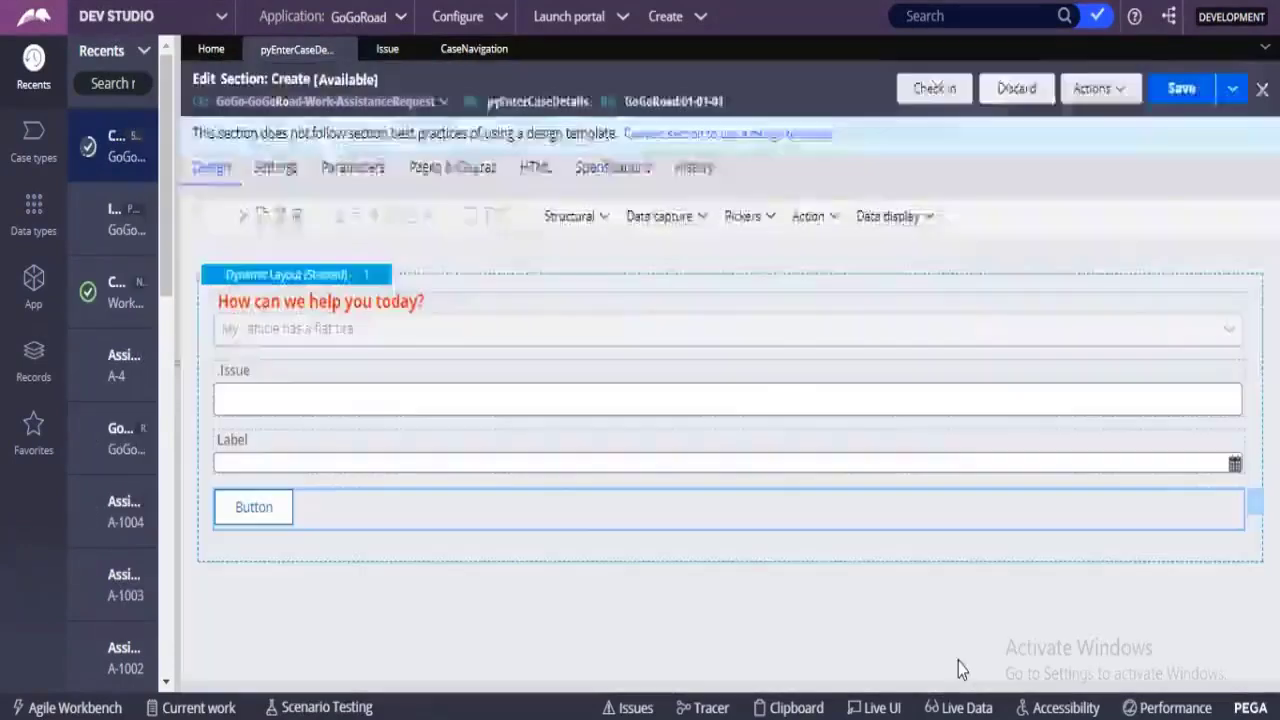
pyautogui.click(1180, 90)
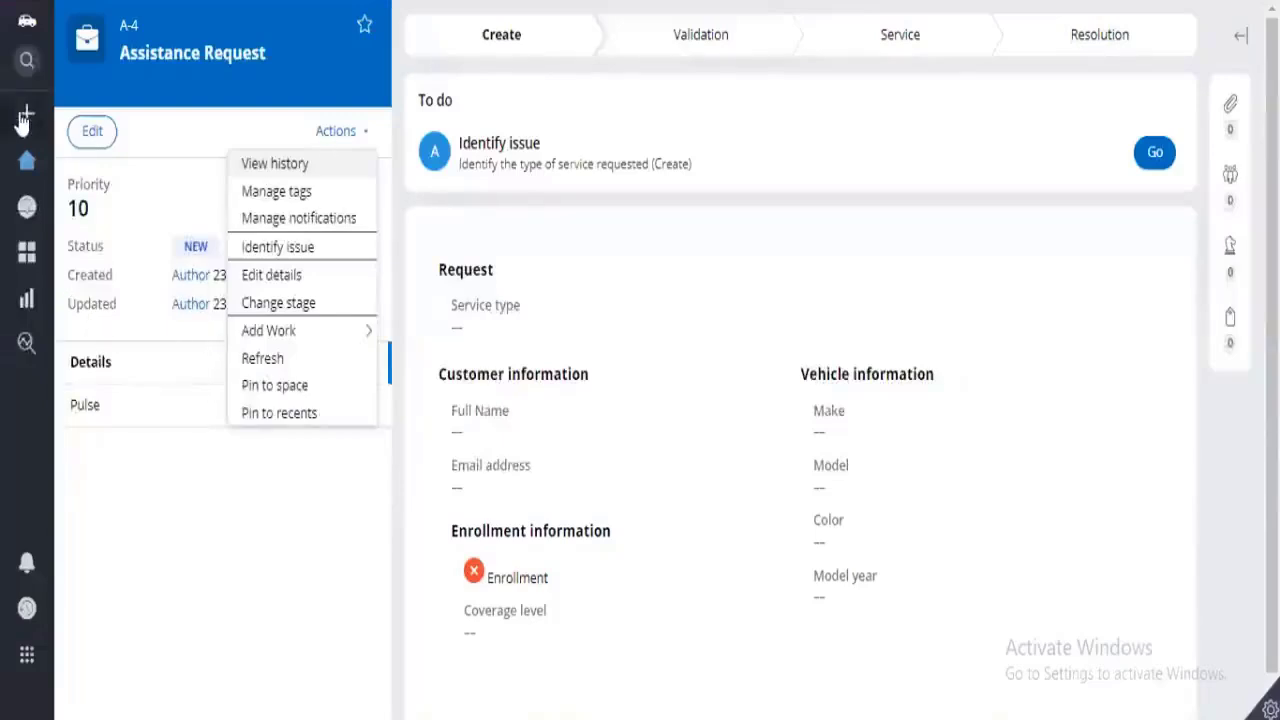
# Switch to the case portal, start a new Assistance Request, and test the form button's menu by choosing 1.
pyautogui.moveTo(22, 120)
pyautogui.click(60, 155)
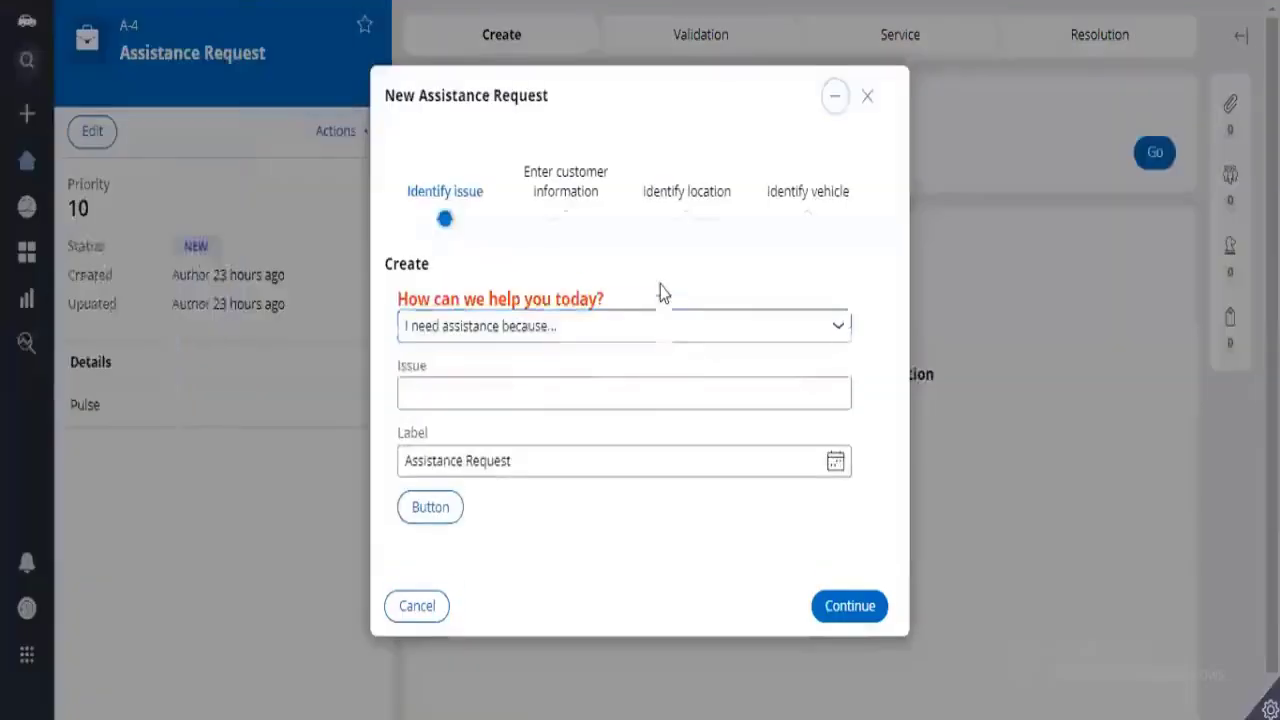
pyautogui.click(438, 518)
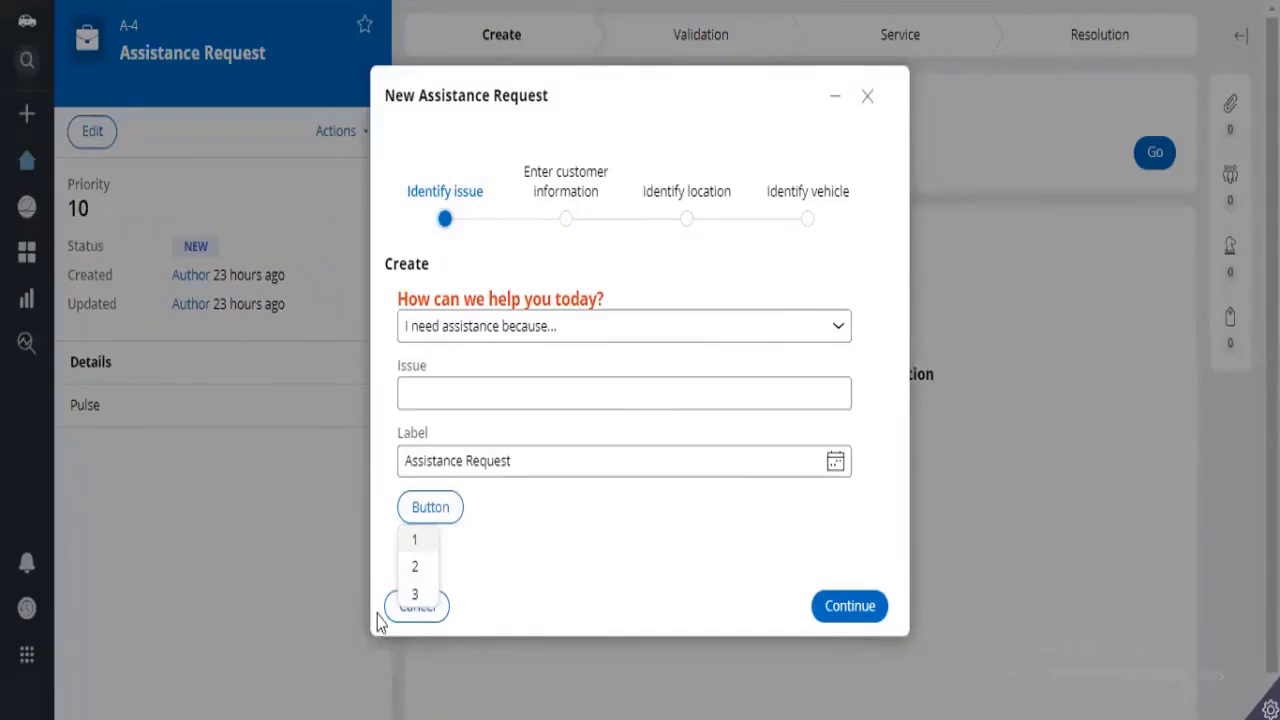
pyautogui.click(416, 541)
pyautogui.click(428, 508)
# Cancel and delete the unsubmitted new request, and refresh the open Assistance Request case.
pyautogui.click(441, 620)
pyautogui.click(441, 618)
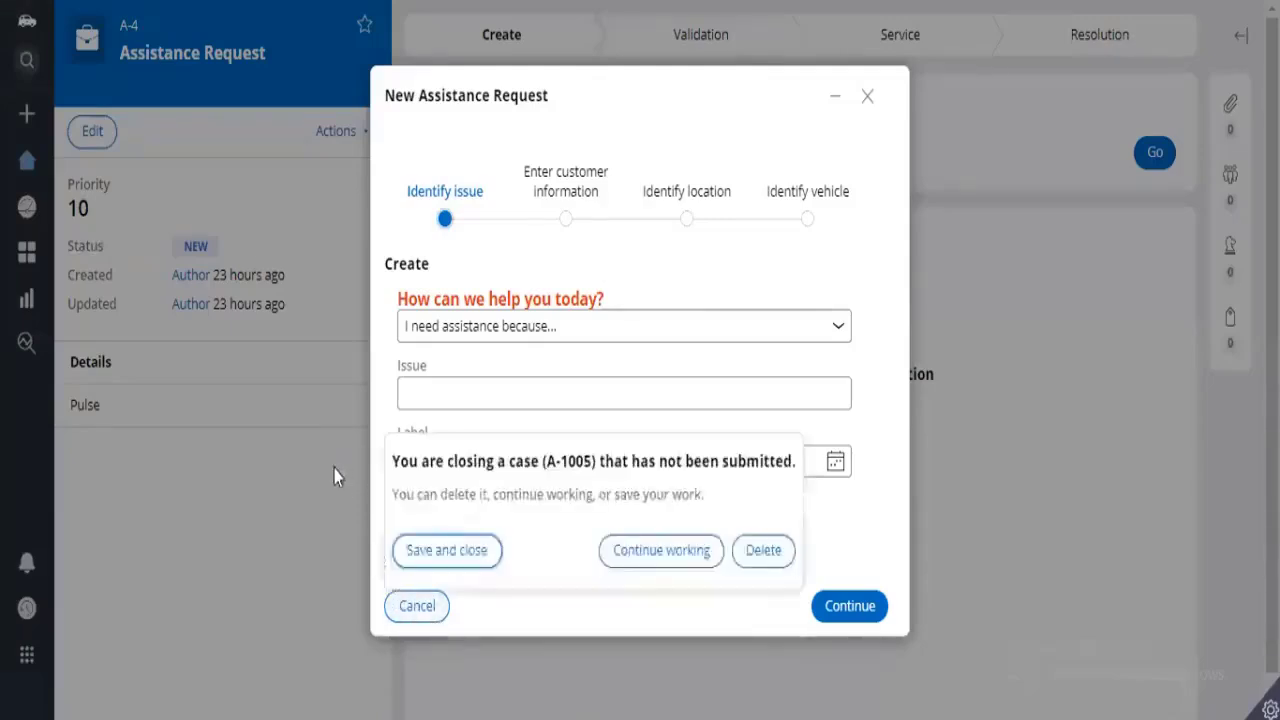
pyautogui.click(758, 558)
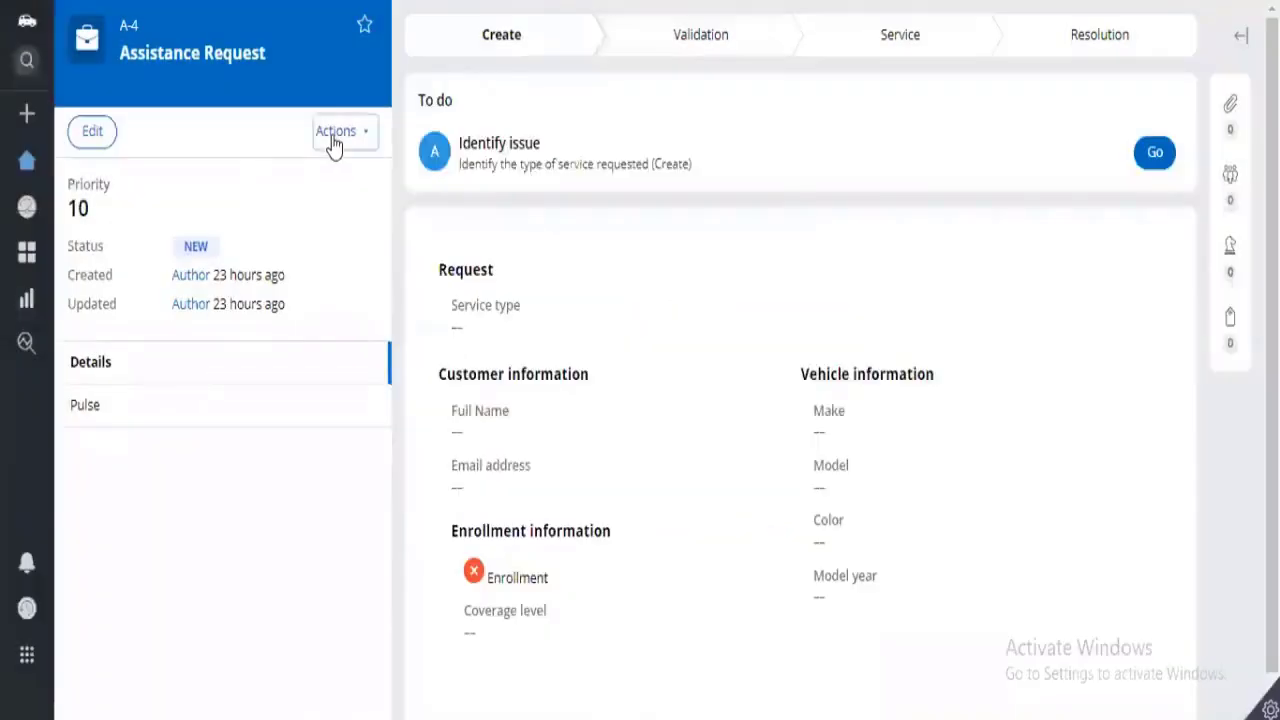
pyautogui.click(332, 140)
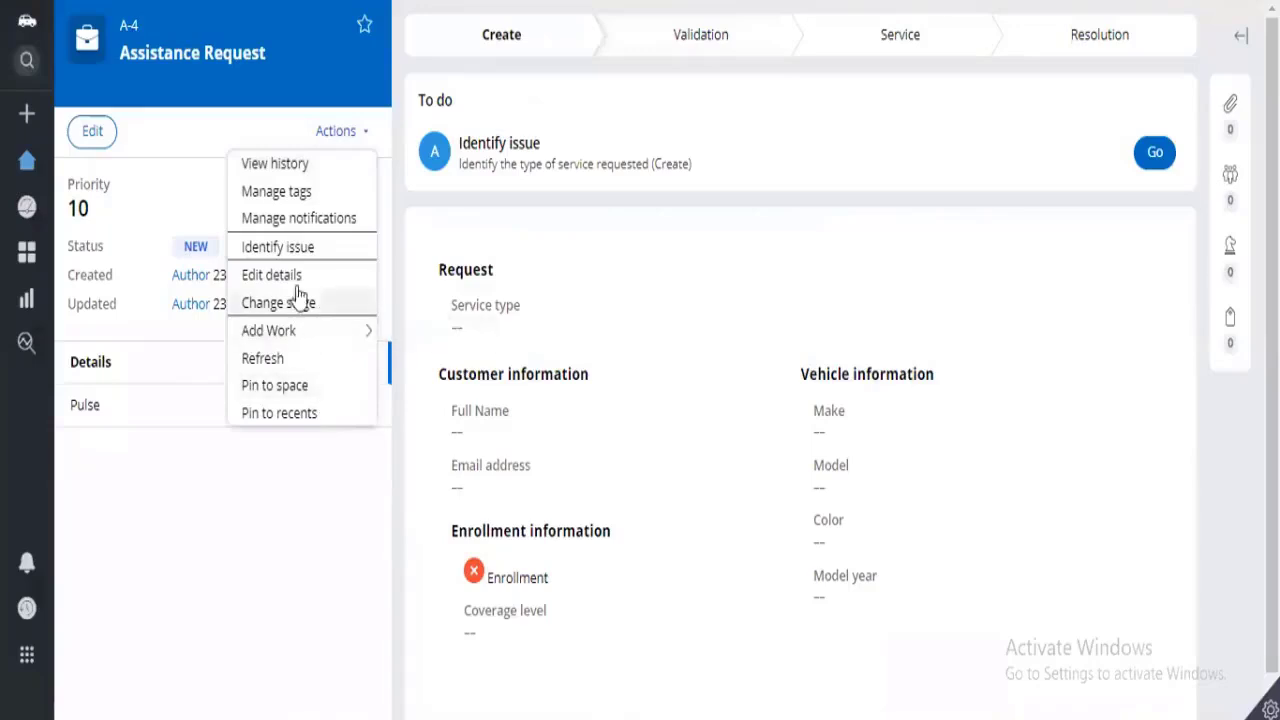
pyautogui.click(295, 362)
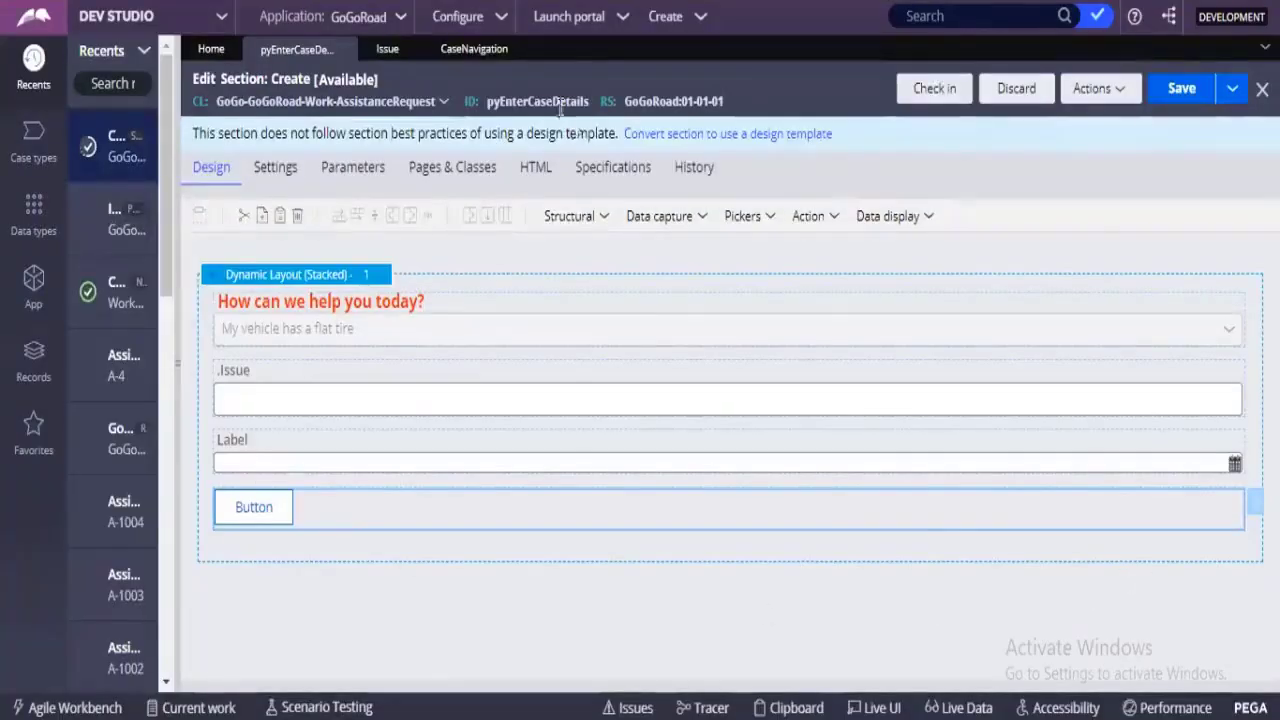
# Return to the CaseNavigation rule and change the label of item 1 to Refresh.
pyautogui.click(450, 52)
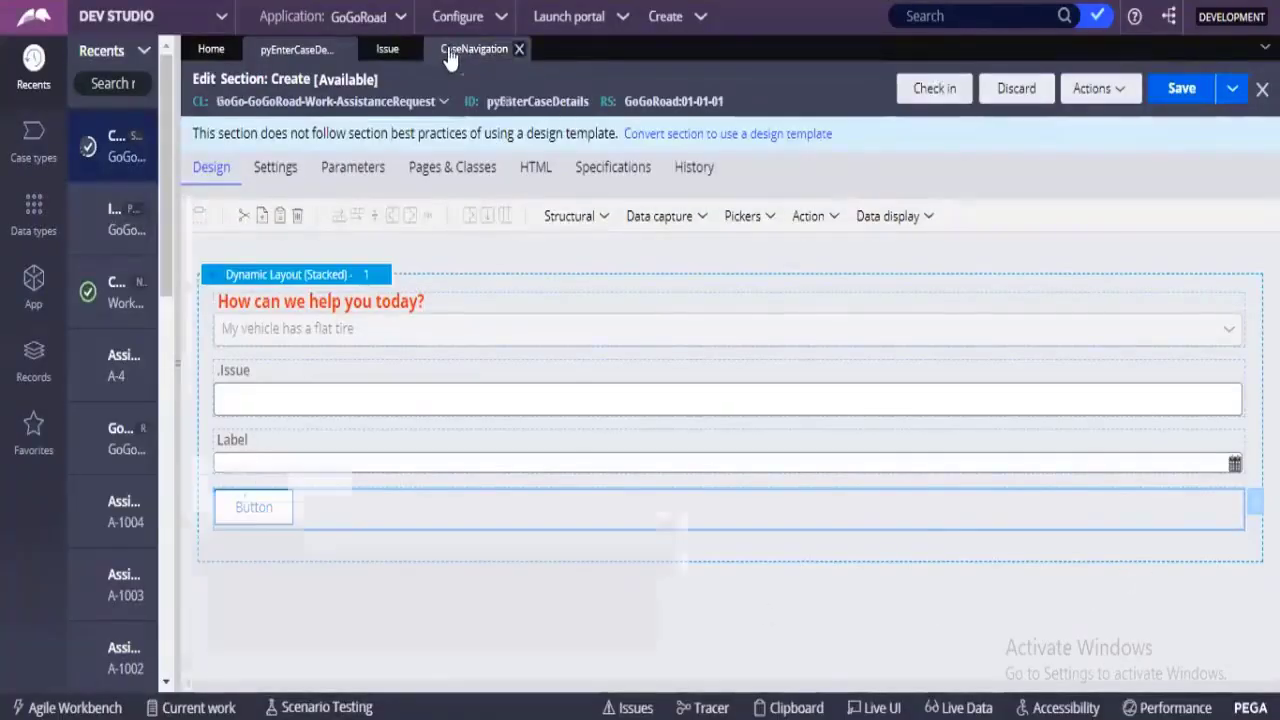
pyautogui.click(274, 412)
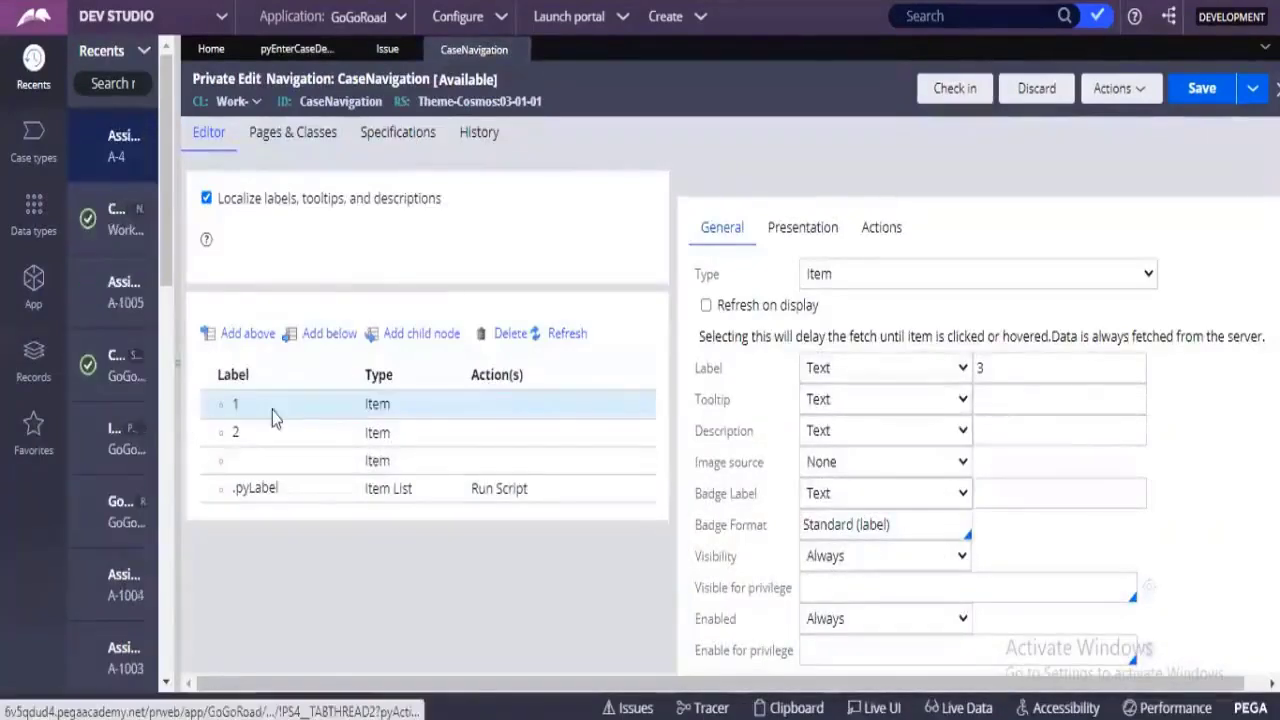
pyautogui.click(1036, 367)
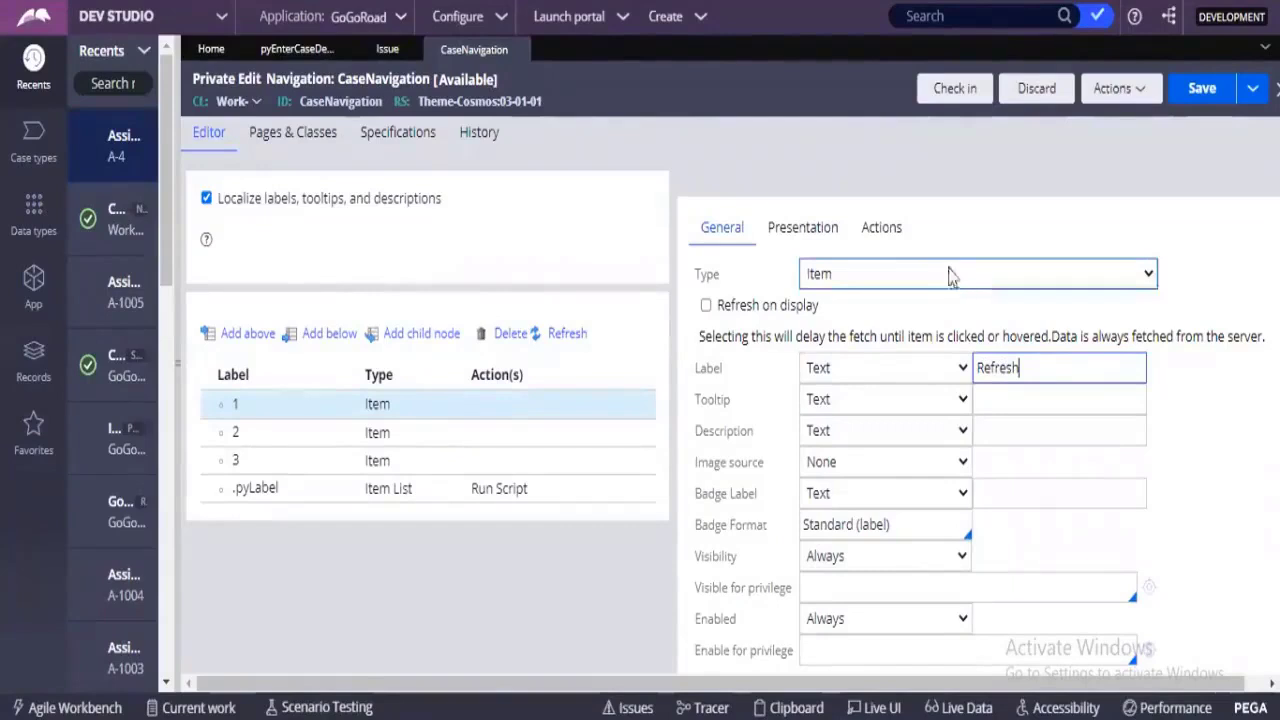
# Add the Display: Refresh action targeting Section to the Refresh item's click event, and save the CaseNavigation rule.
pyautogui.click(890, 236)
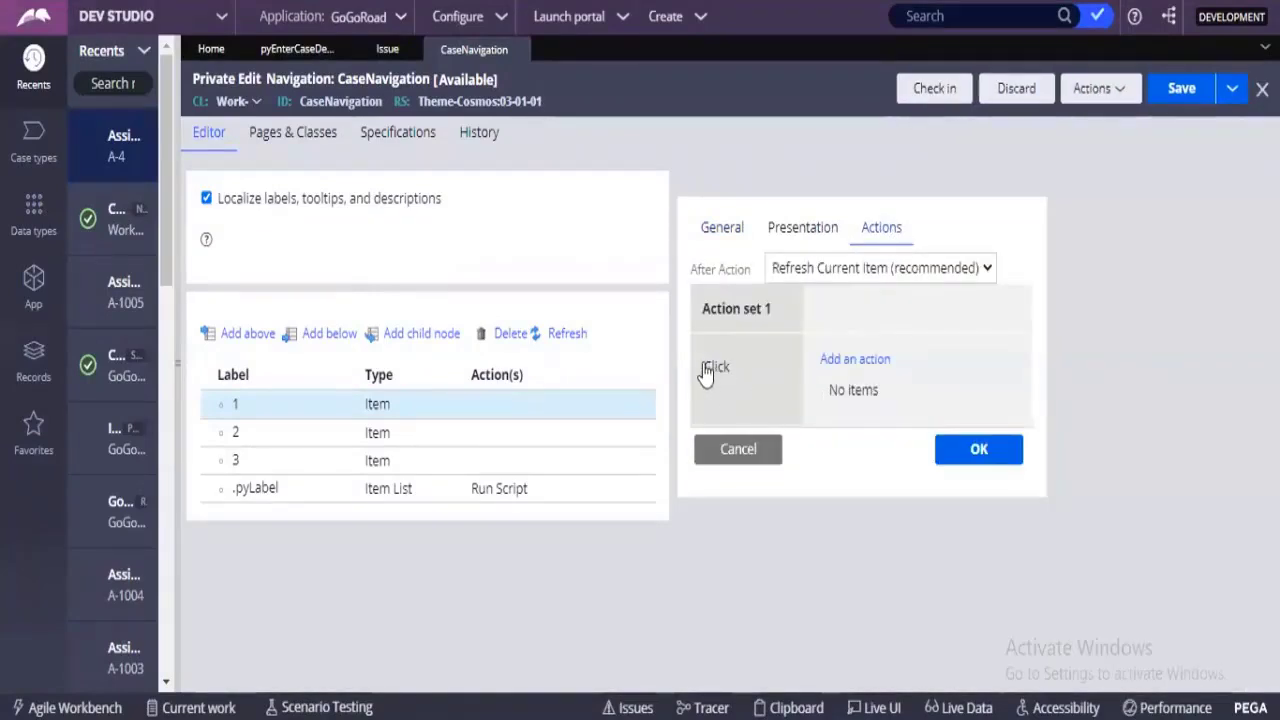
pyautogui.moveTo(706, 370); pyautogui.dragTo(733, 375)
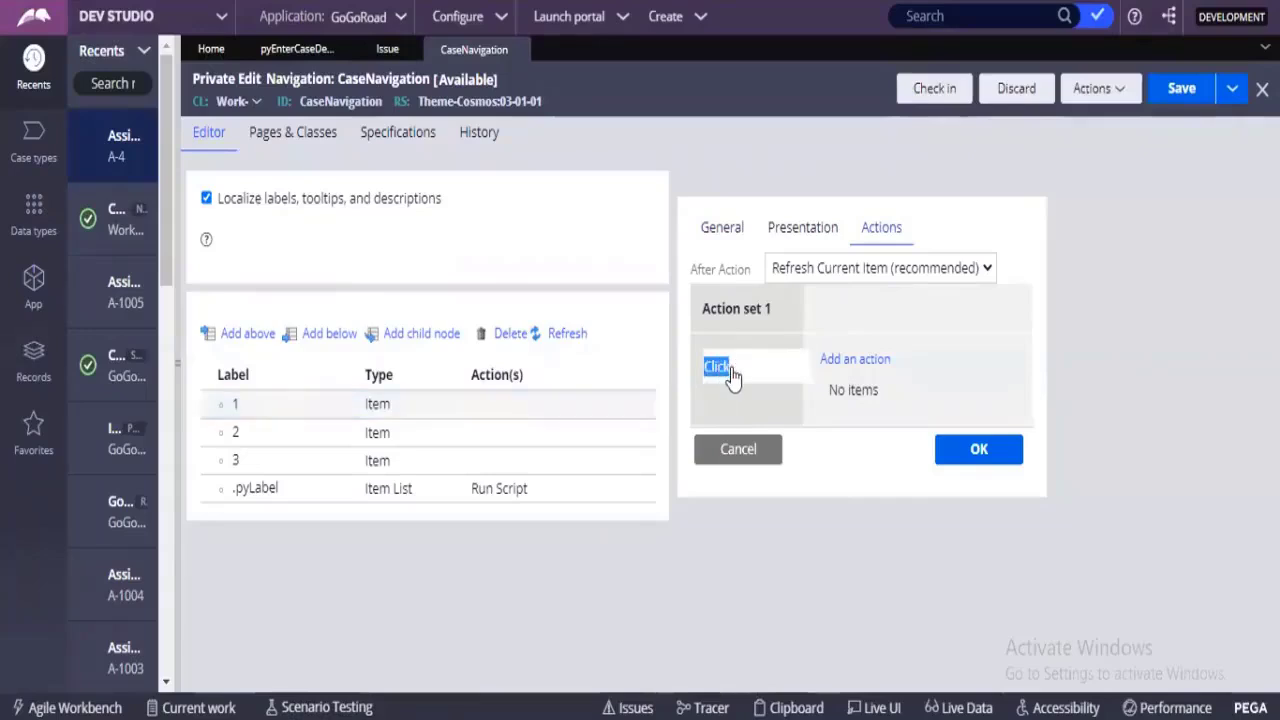
pyautogui.click(882, 362)
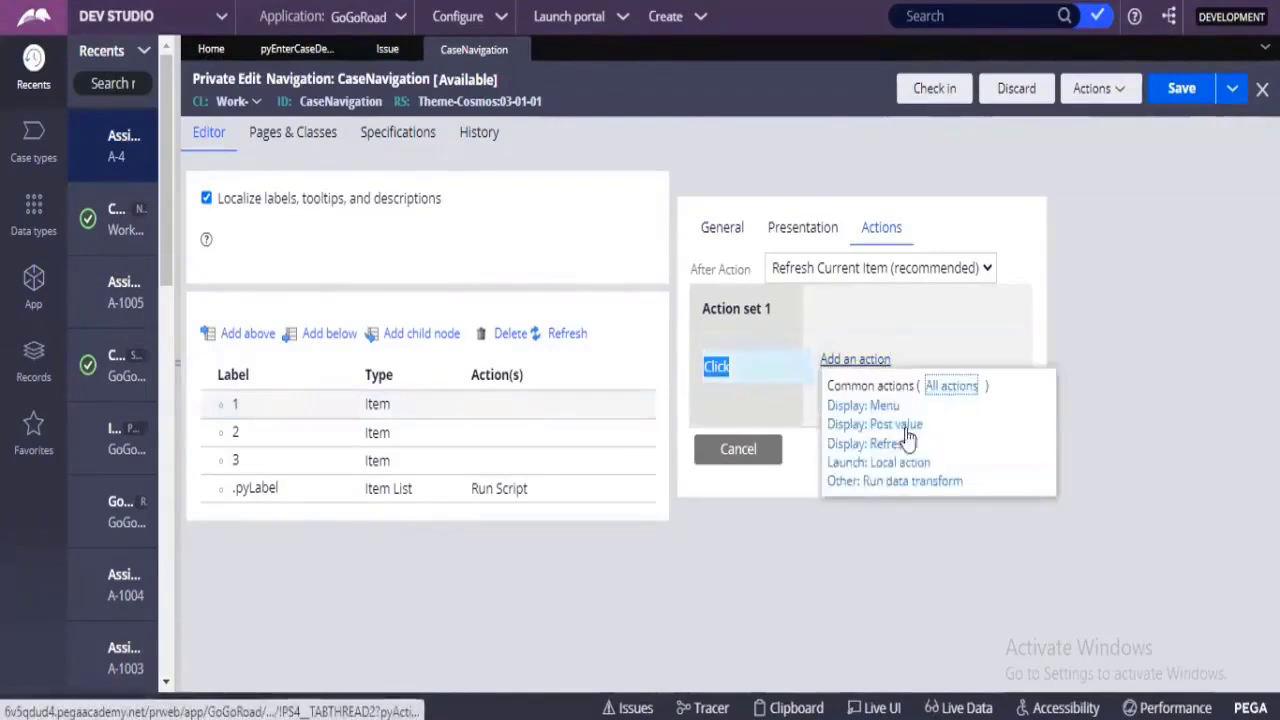
pyautogui.click(886, 450)
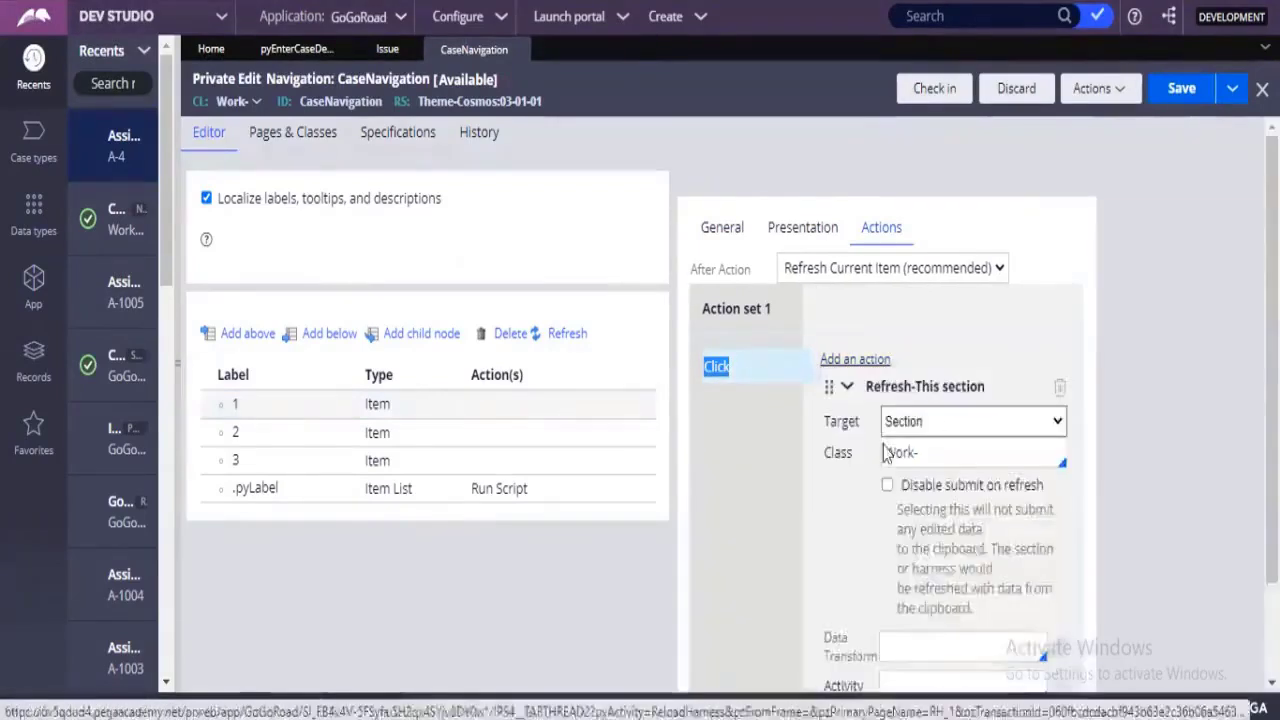
pyautogui.scroll(-2, 940, 435)
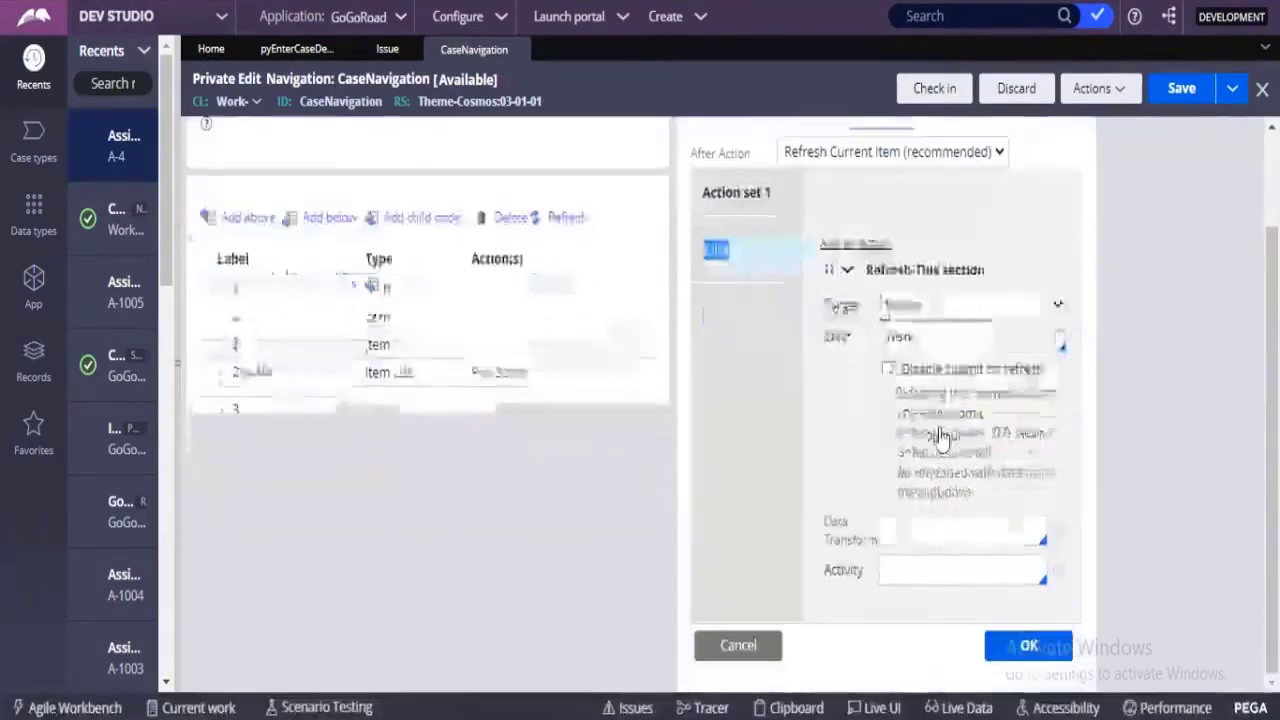
pyautogui.click(1016, 636)
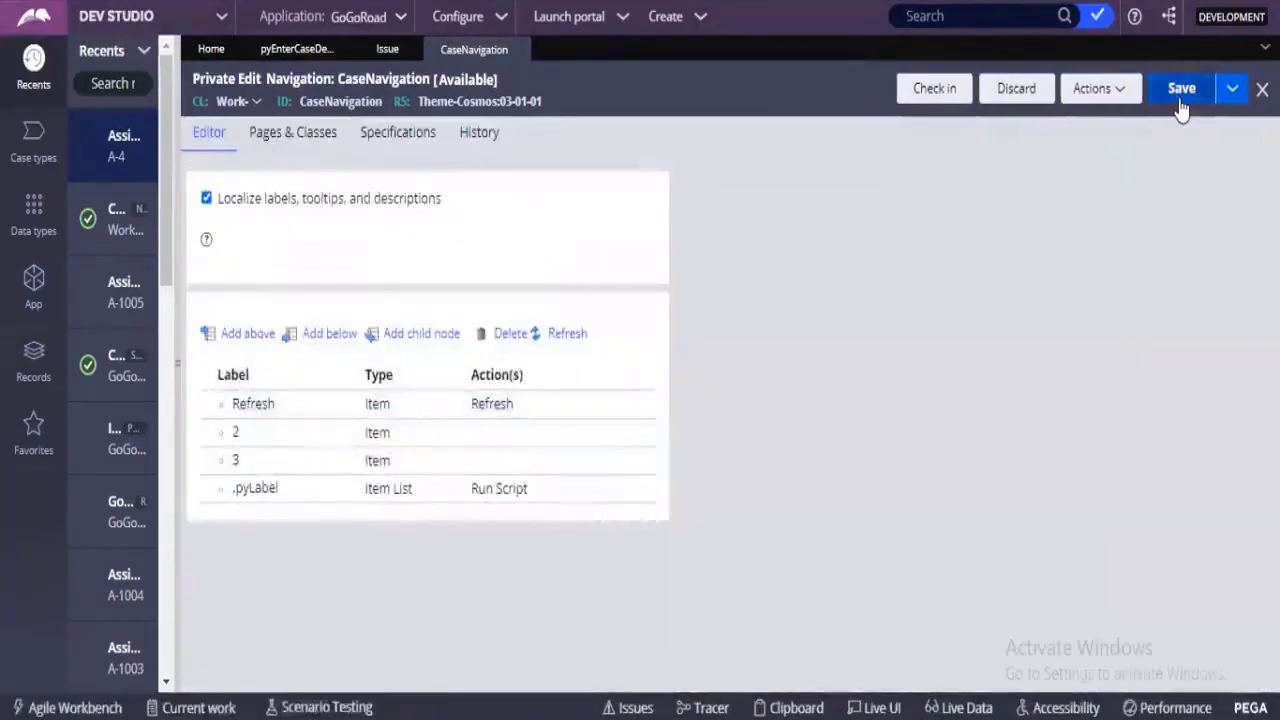
pyautogui.click(1182, 94)
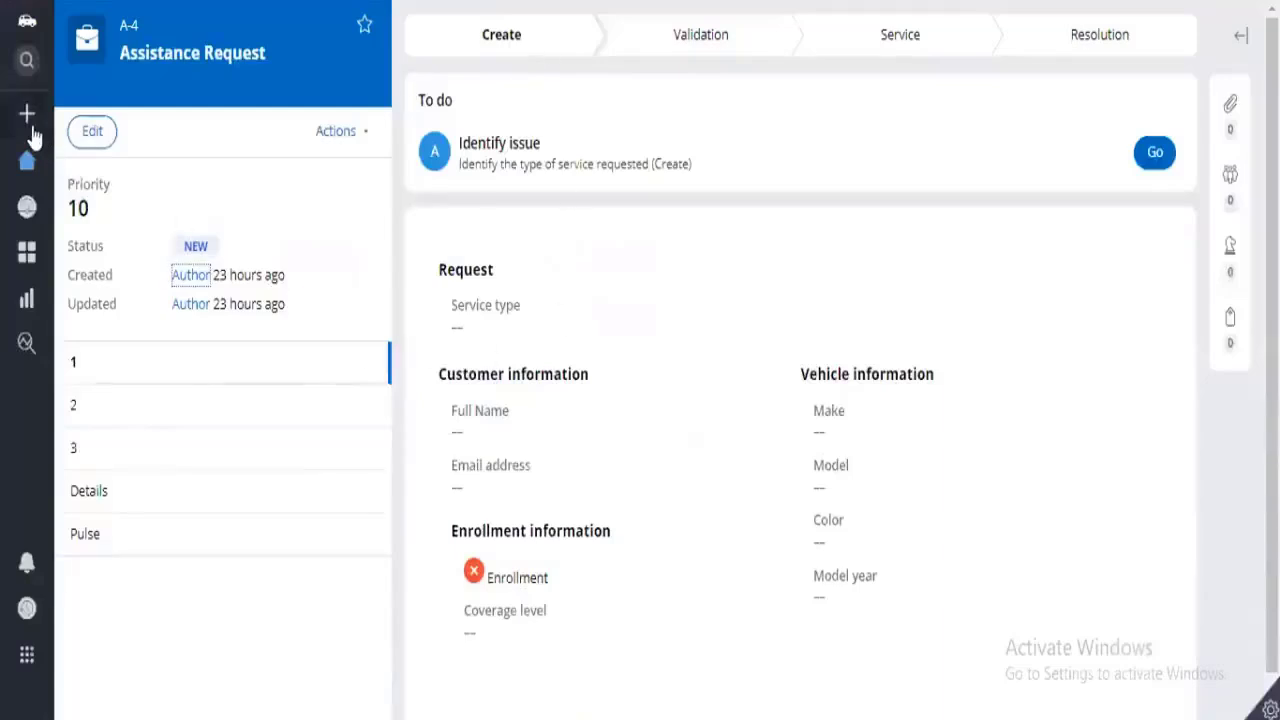
# Switch to the case portal, start a new Assistance Request, and choose Refresh twice from the form button's menu.
pyautogui.click(27, 115)
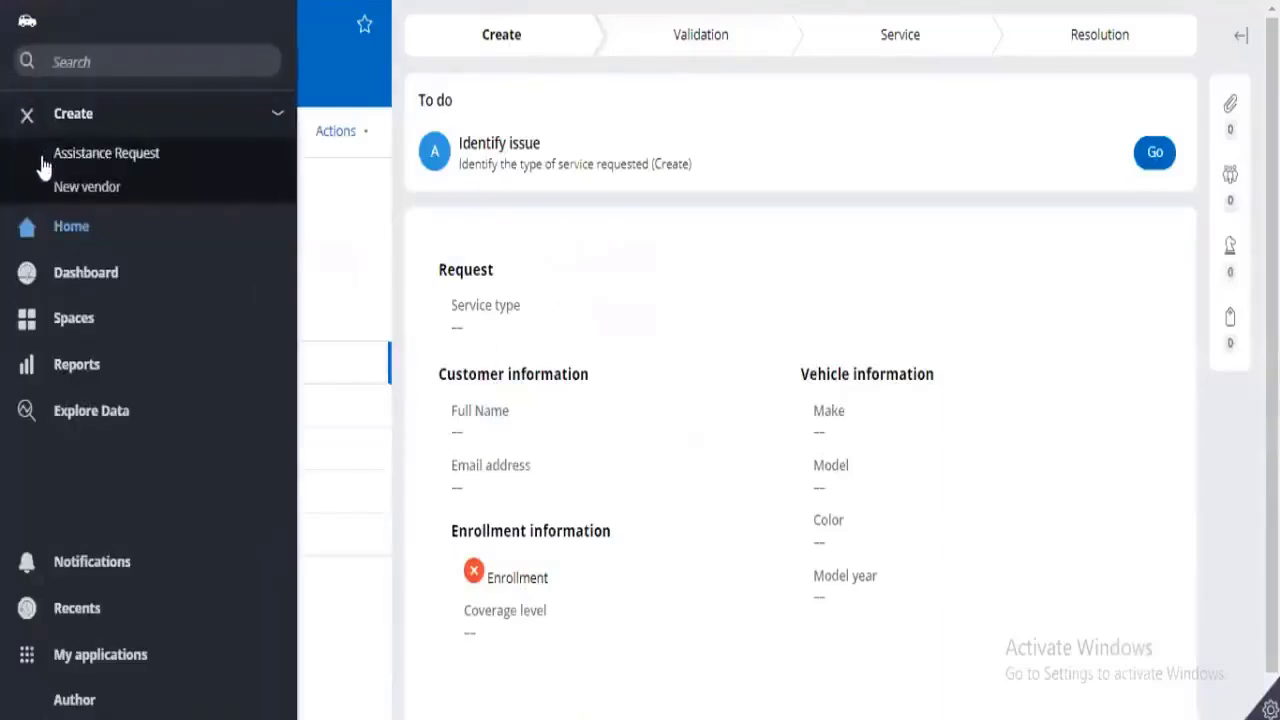
pyautogui.click(60, 150)
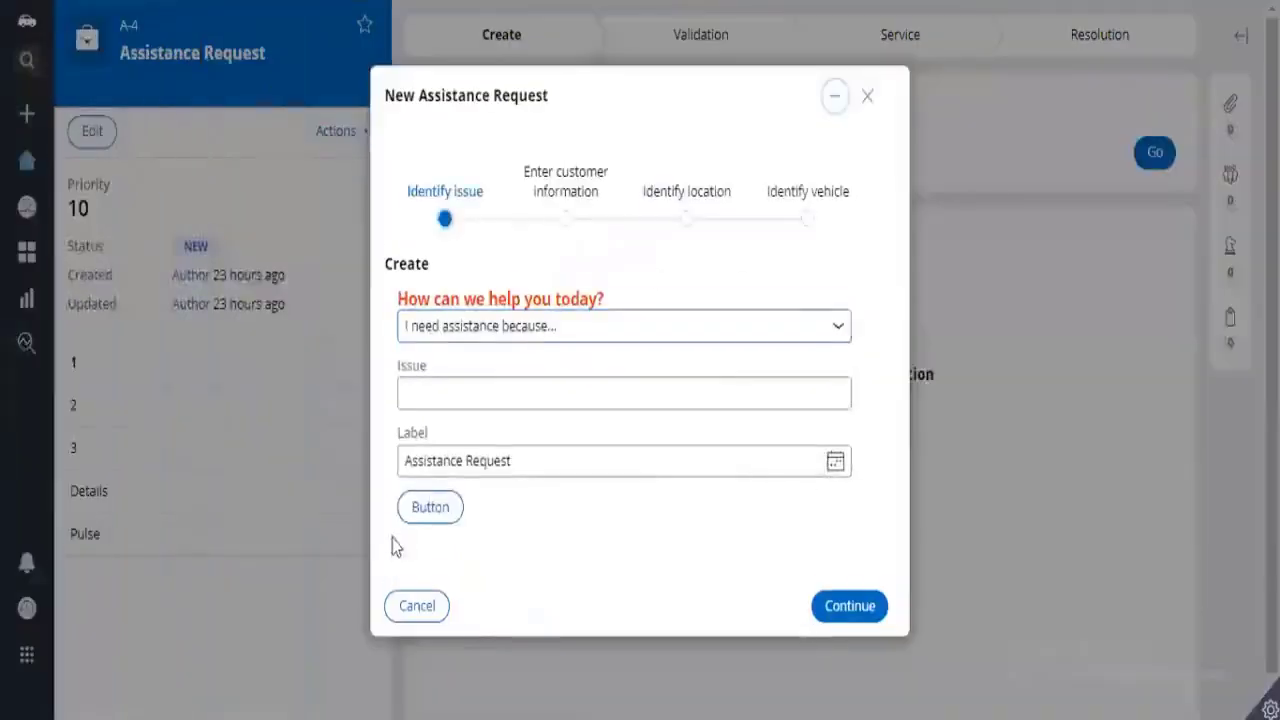
pyautogui.click(424, 512)
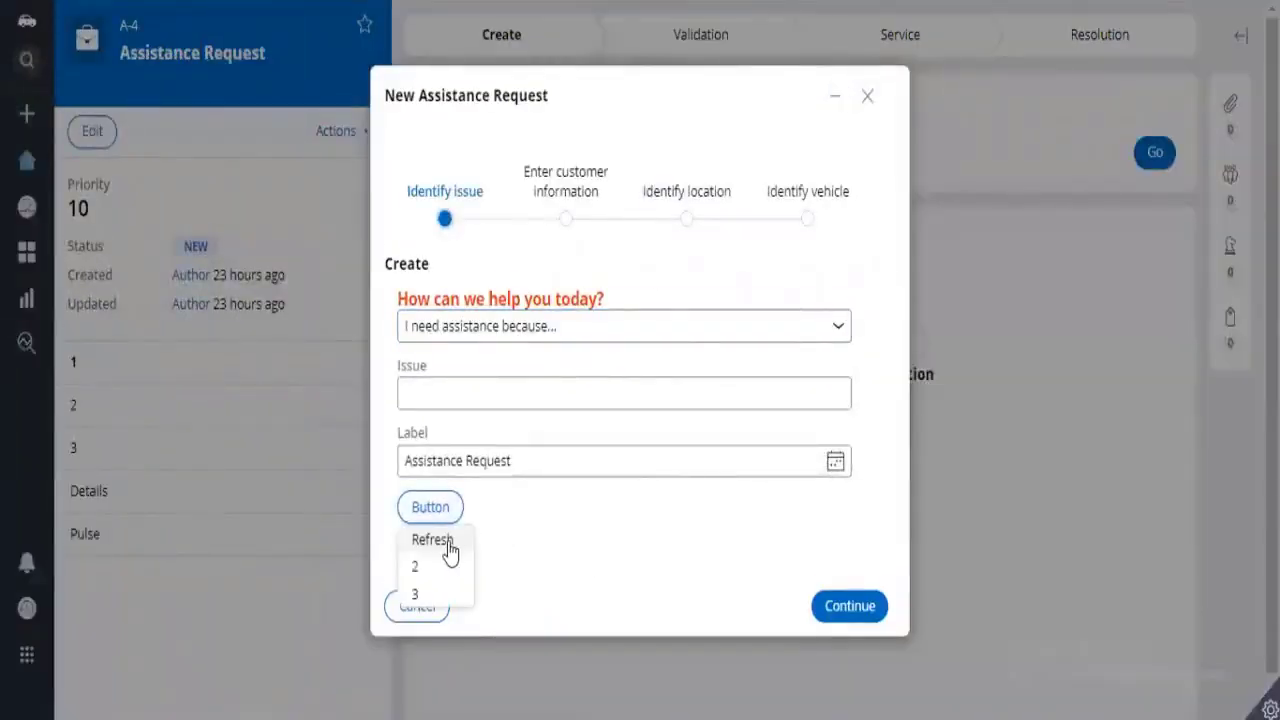
pyautogui.click(448, 548)
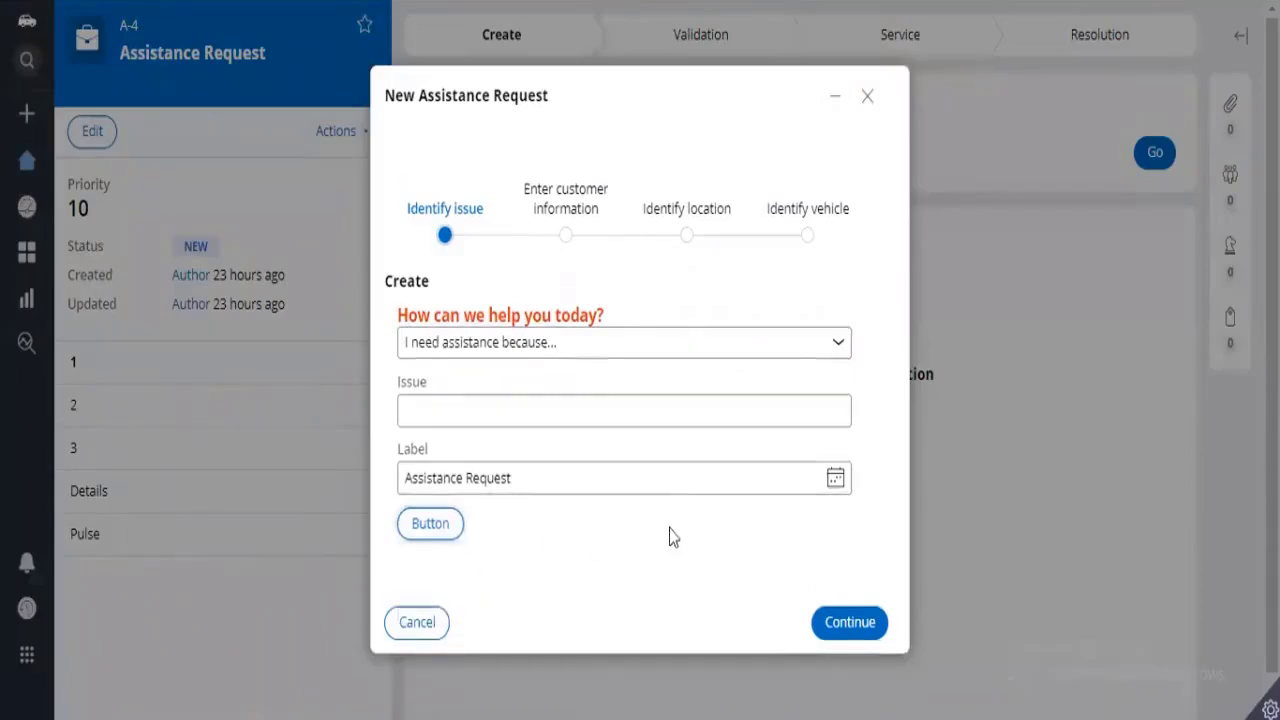
pyautogui.click(443, 524)
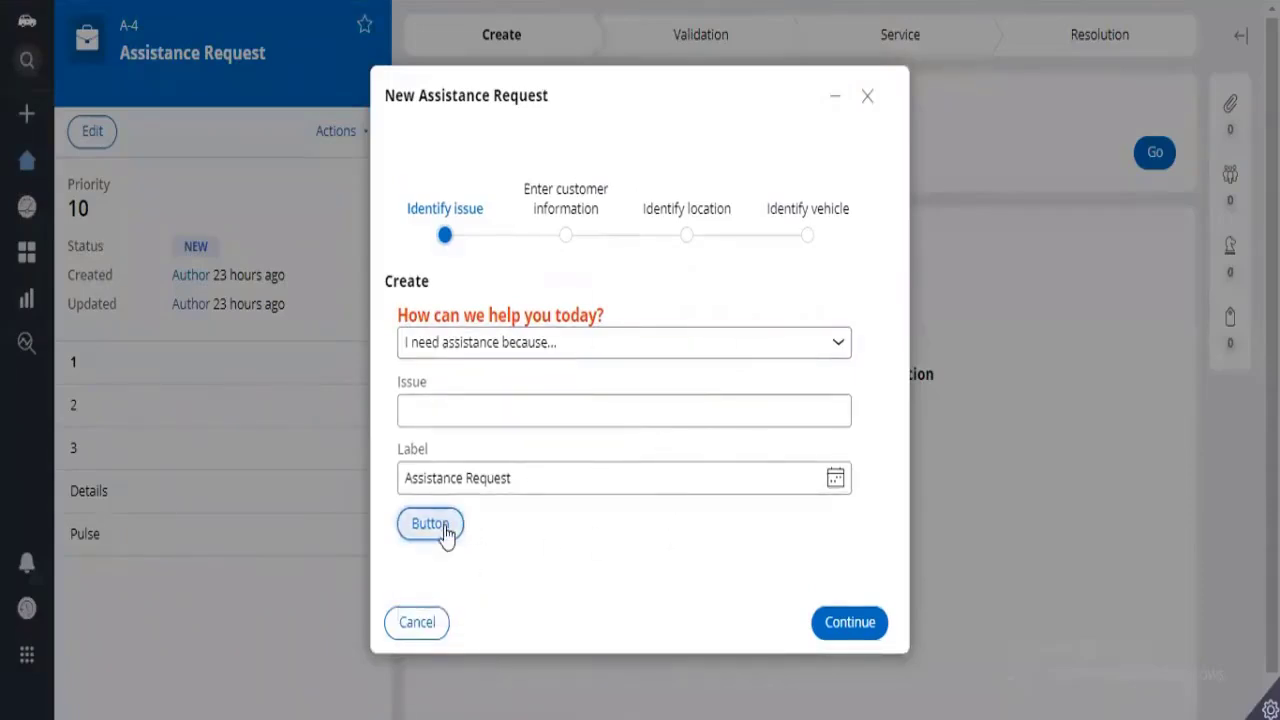
pyautogui.click(445, 562)
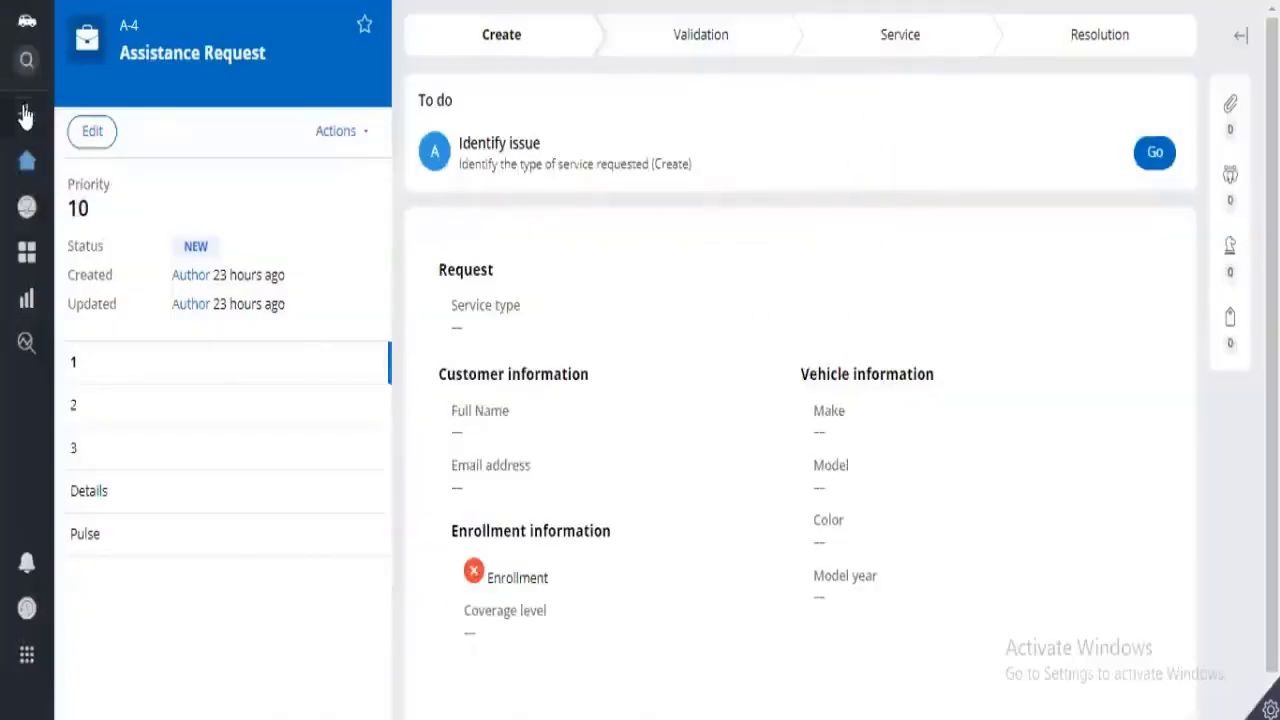
# Start another new Assistance Request and test the Refresh option in the form button's menu.
pyautogui.click(27, 115)
pyautogui.click(266, 162)
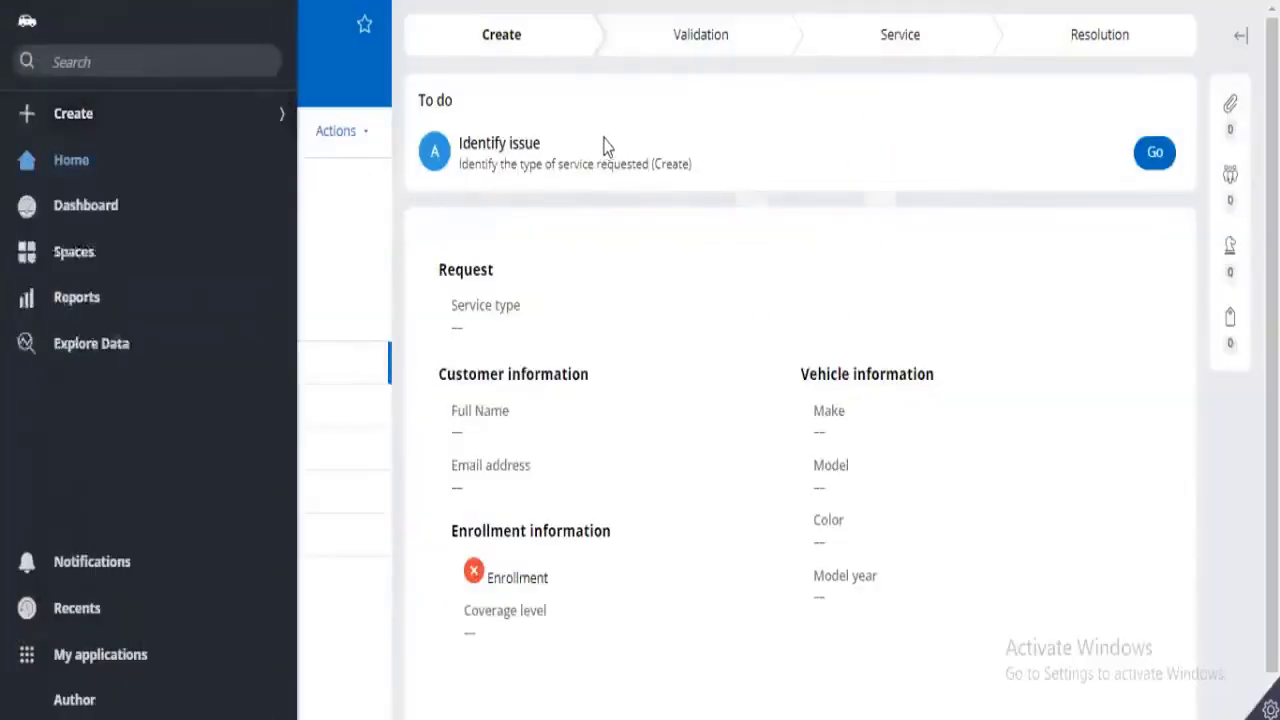
pyautogui.click(437, 508)
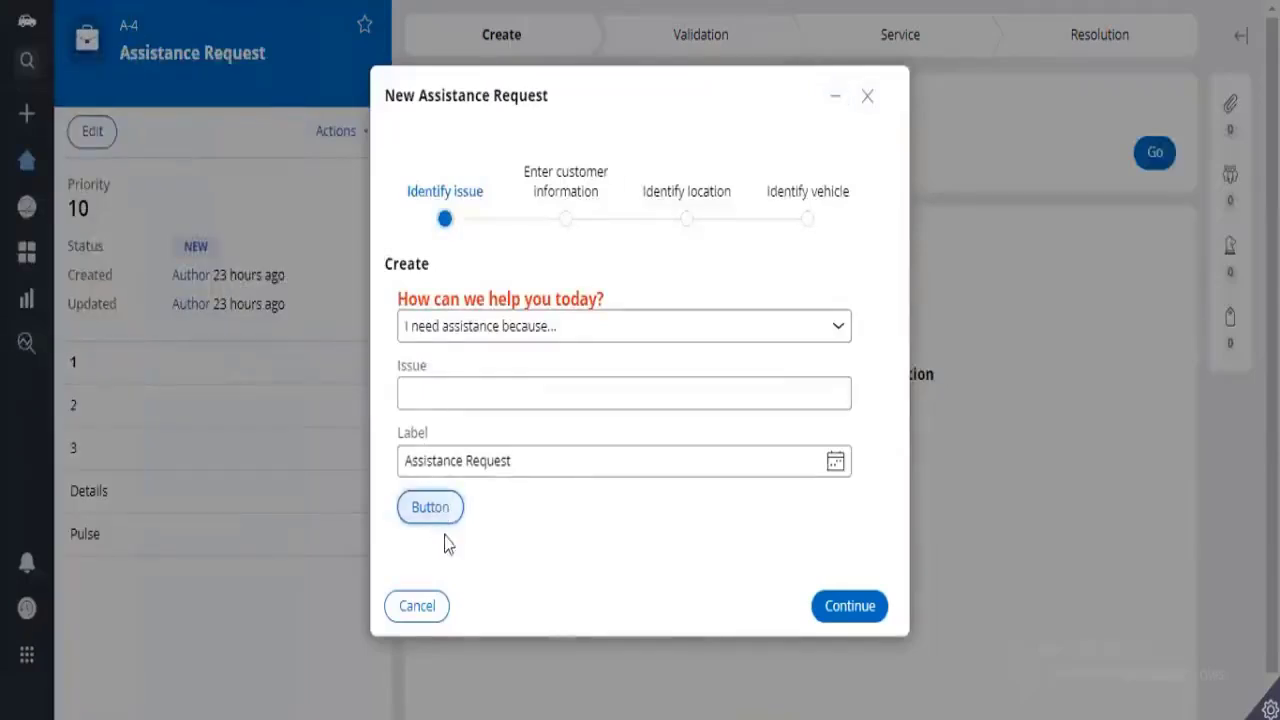
pyautogui.click(432, 548)
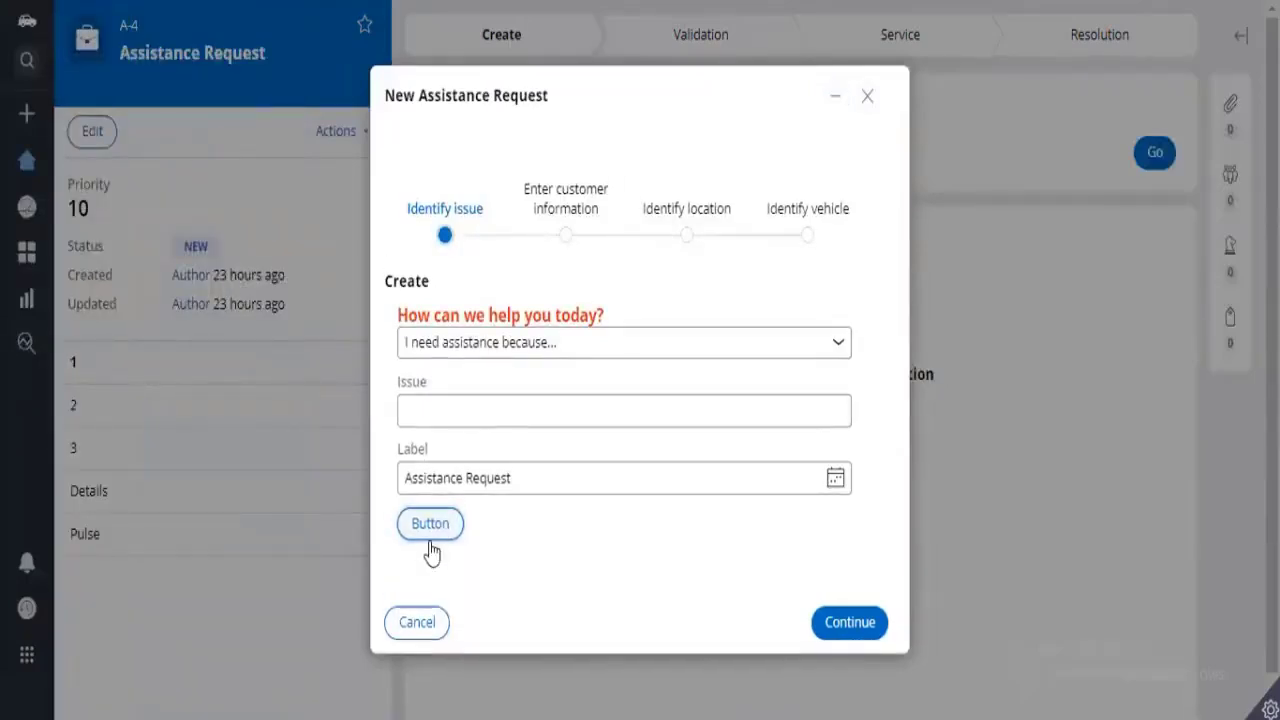
# Enter aswdq in the Issue field and choose Refresh from the form button's menu.
pyautogui.click(457, 399)
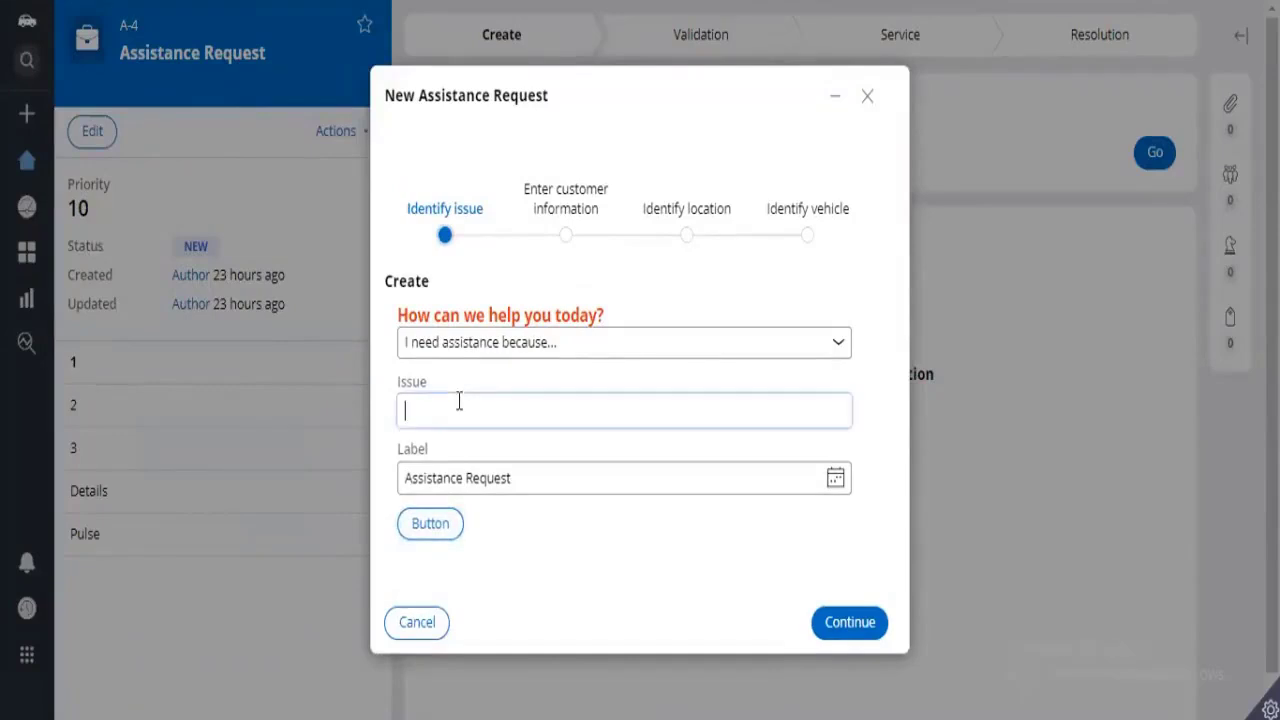
pyautogui.write('aswdq')
pyautogui.click(440, 527)
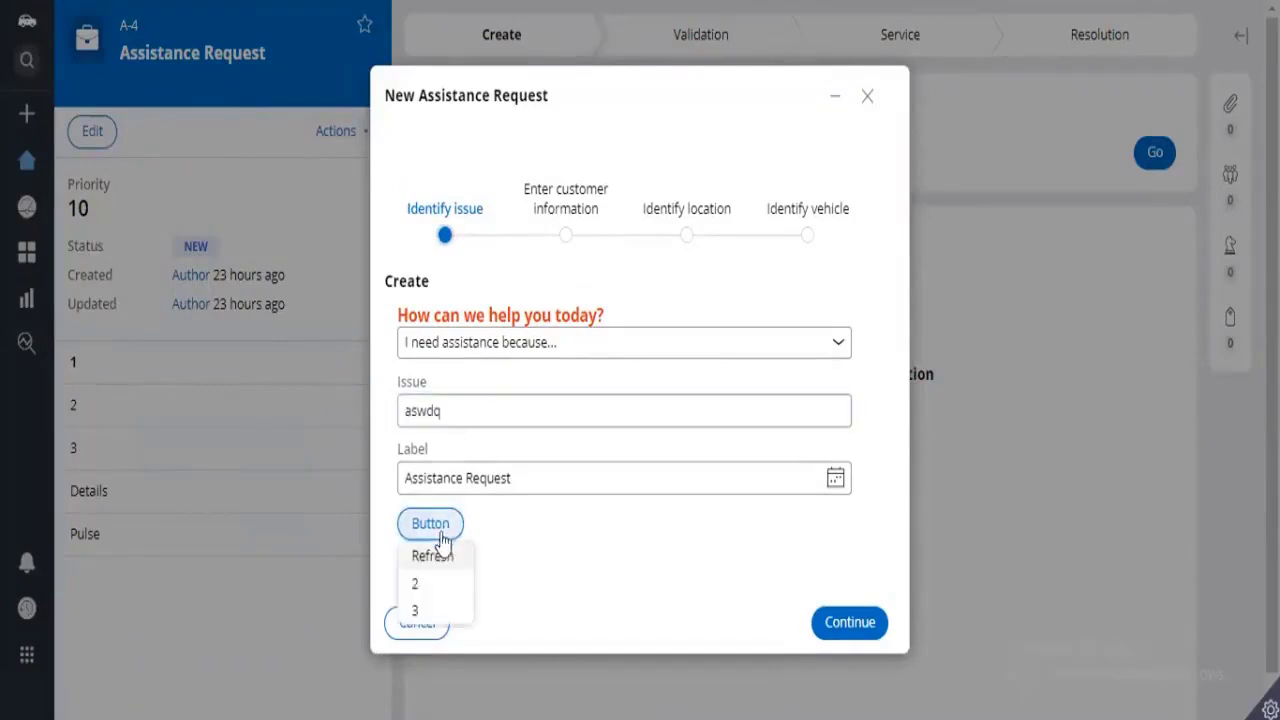
pyautogui.click(433, 563)
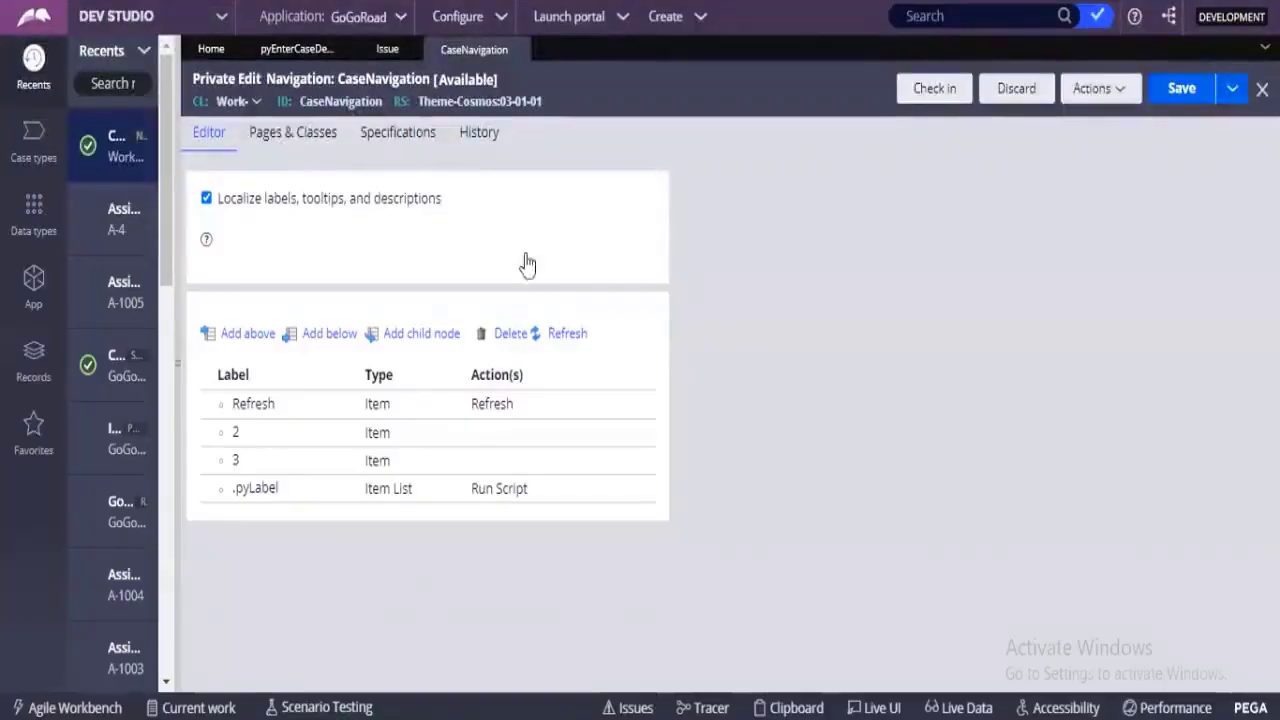
pyautogui.click(265, 405)
pyautogui.click(306, 433)
pyautogui.click(286, 412)
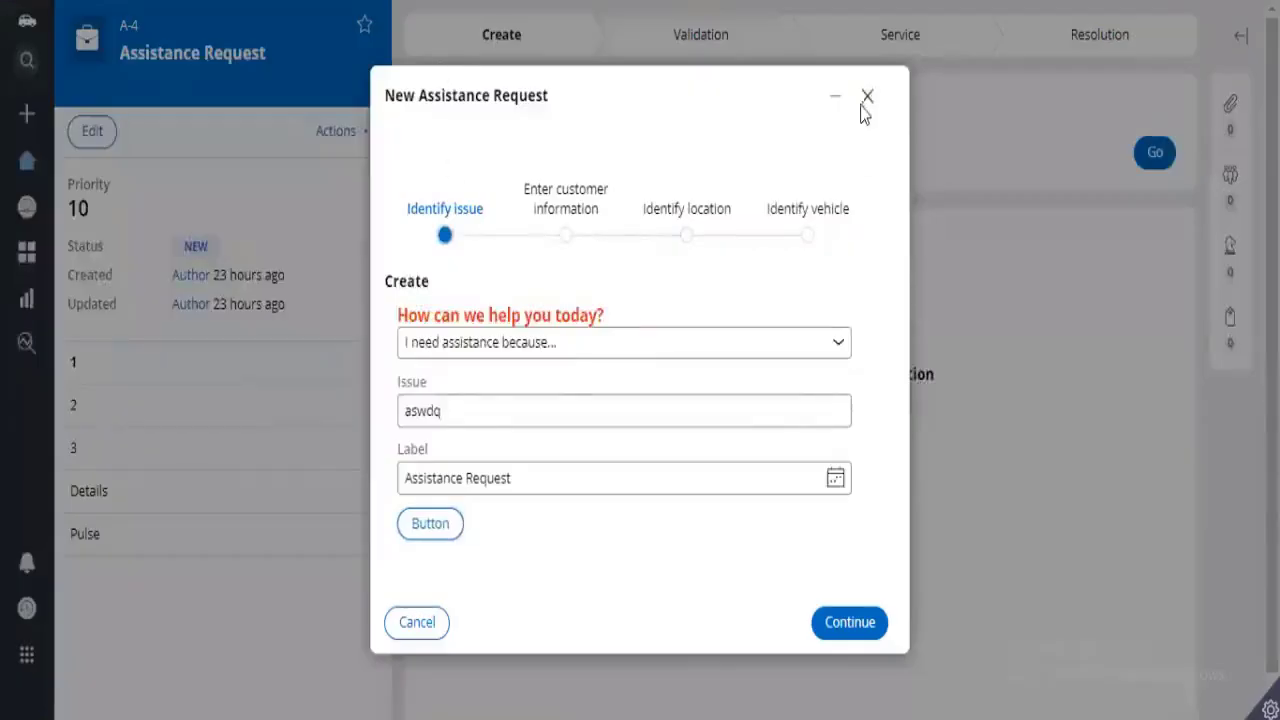
# Close the new request and check the Manage notifications action available on the open Assistance Request case.
pyautogui.click(866, 98)
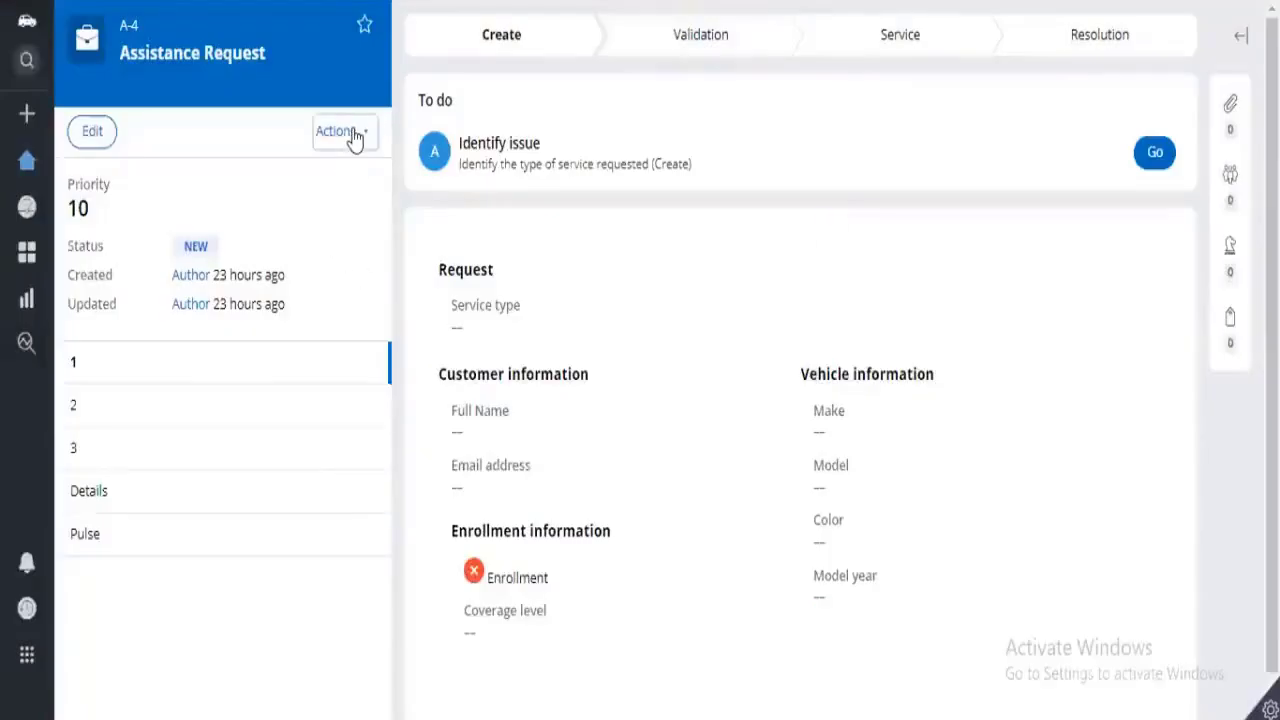
pyautogui.click(353, 139)
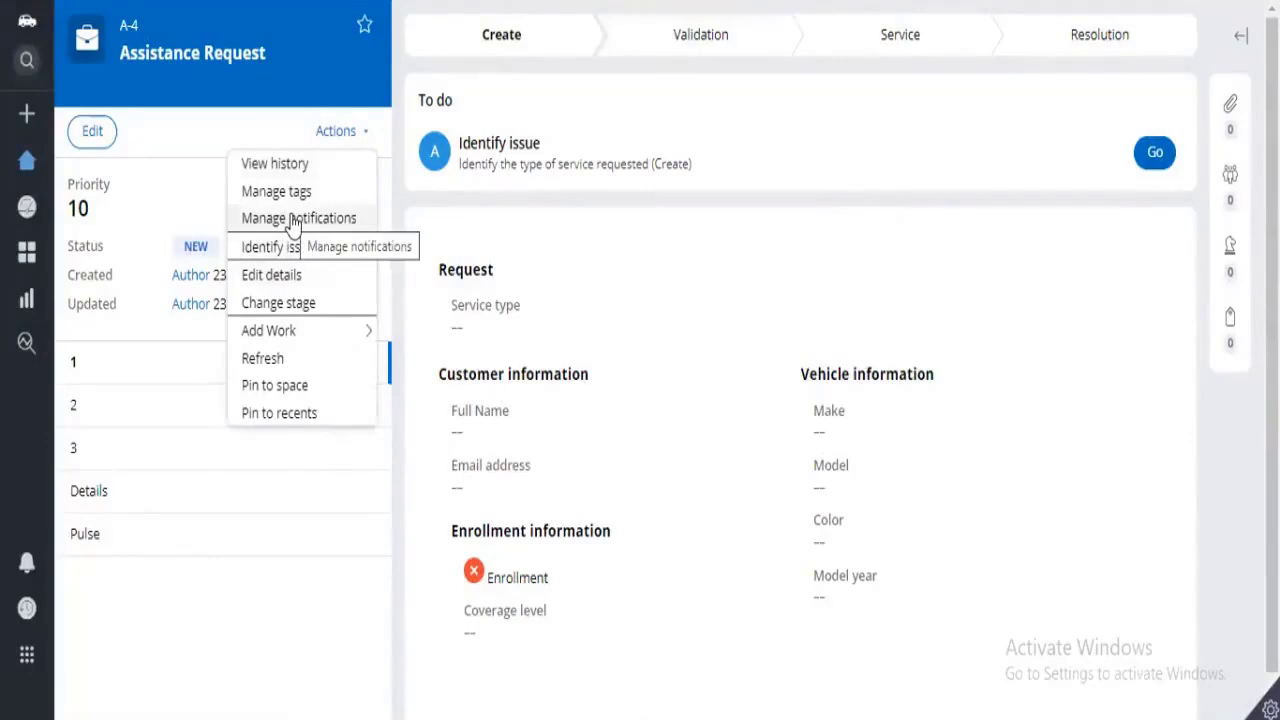
pyautogui.click(293, 222)
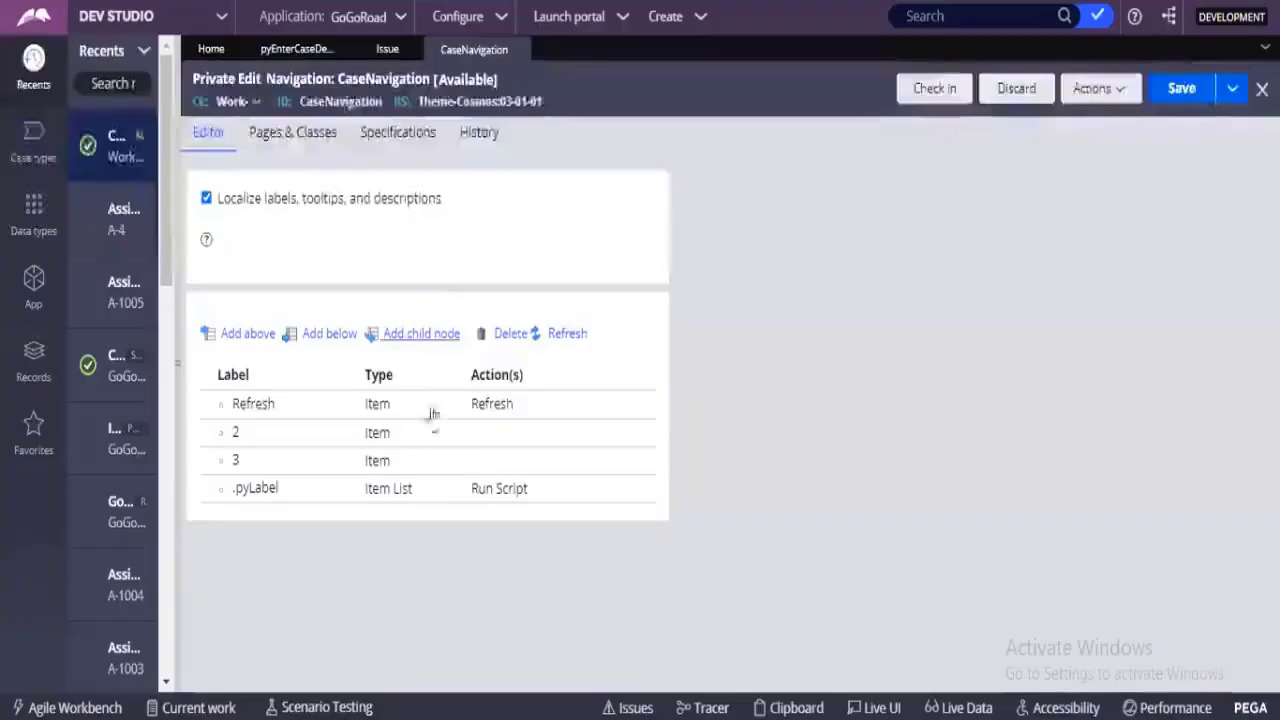
# Return to the CaseNavigation rule and change the label of item 2 to manage notifications.
pyautogui.click(263, 433)
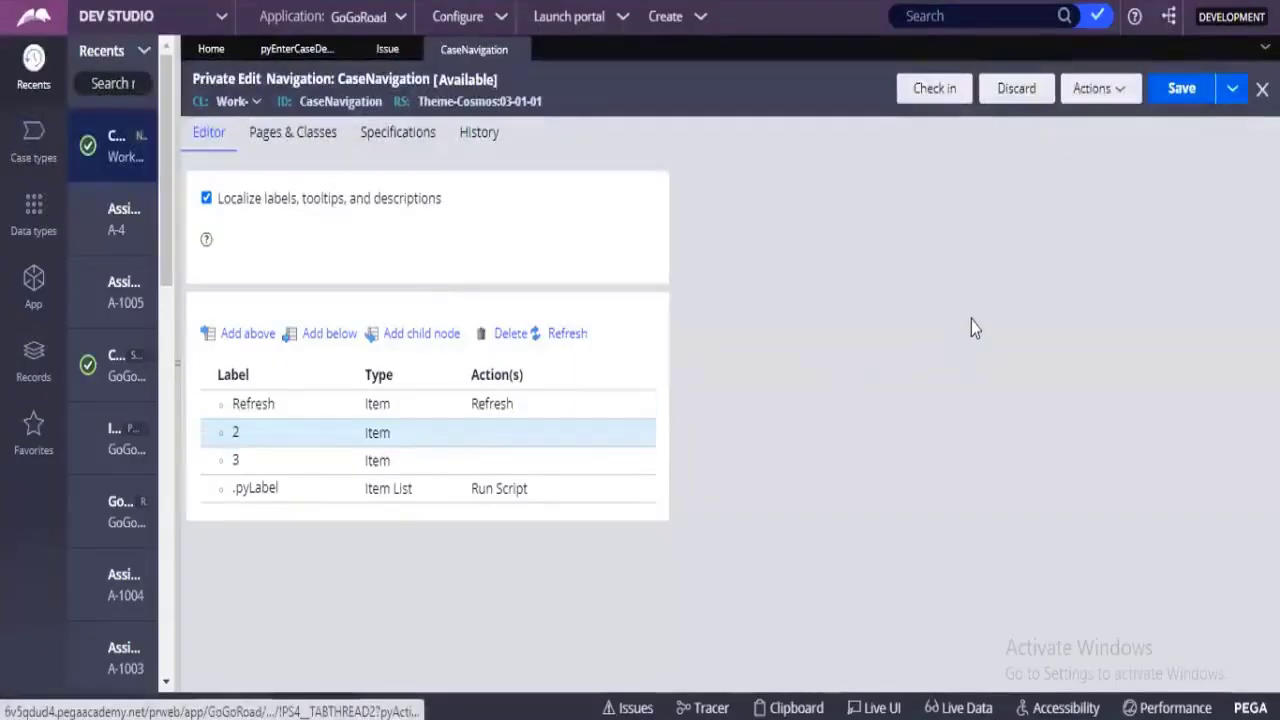
pyautogui.click(527, 439)
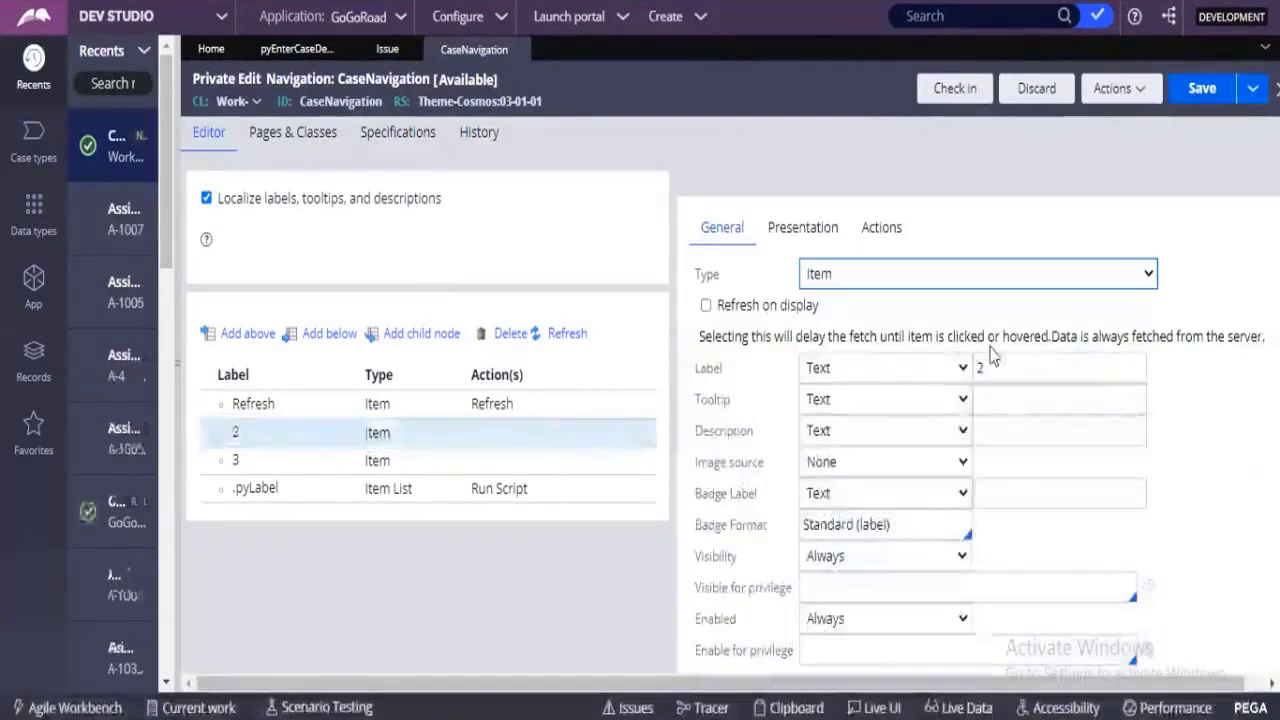
pyautogui.click(997, 360)
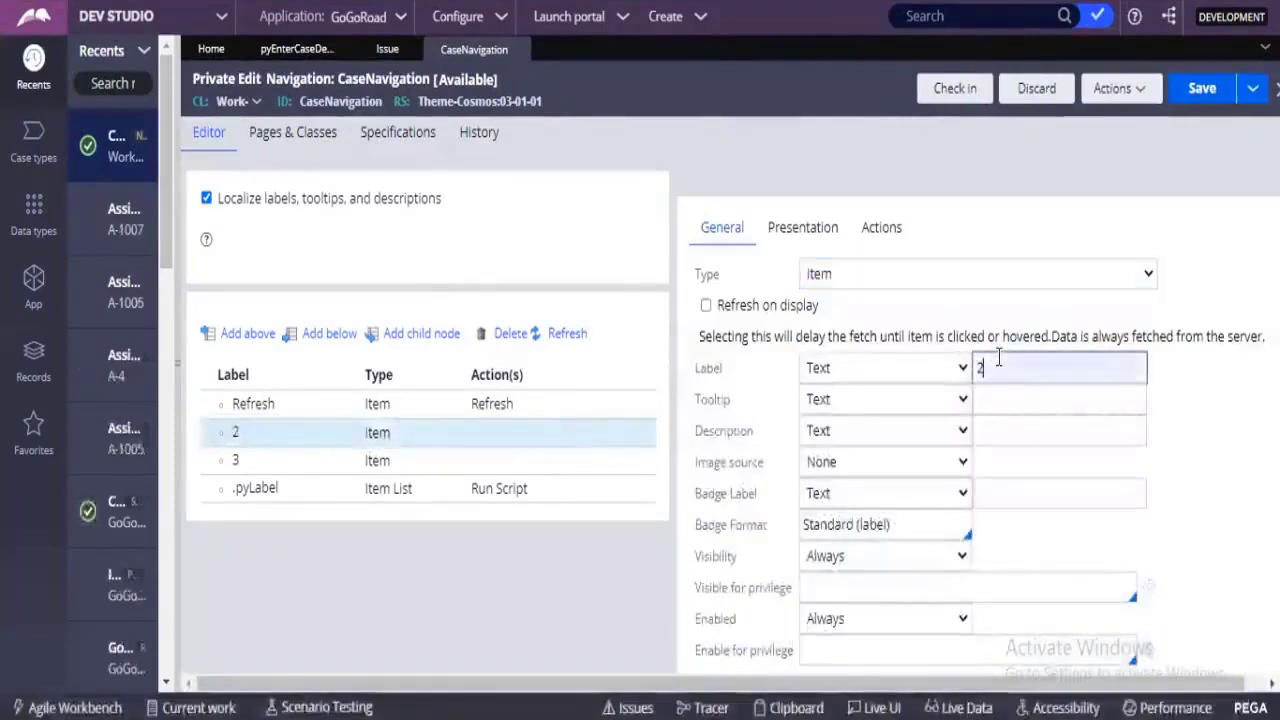
pyautogui.press('BackSpace')
pyautogui.write('m')
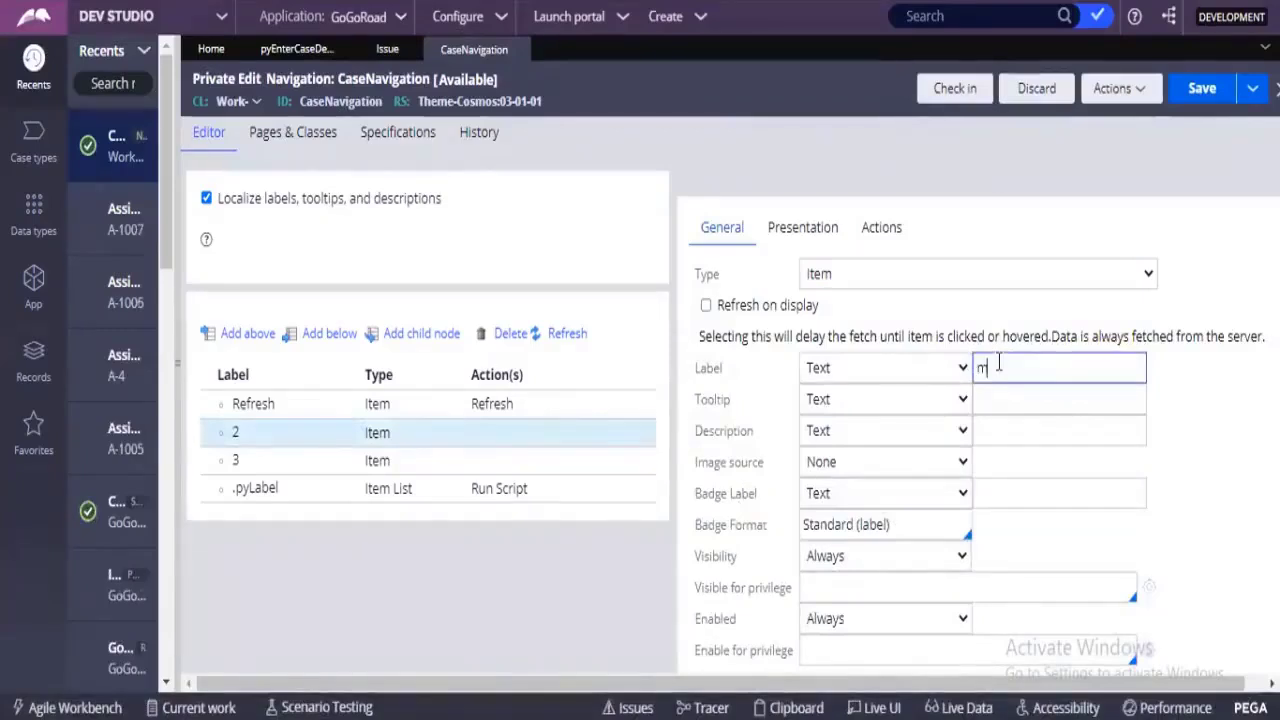
pyautogui.write('anage notifications')
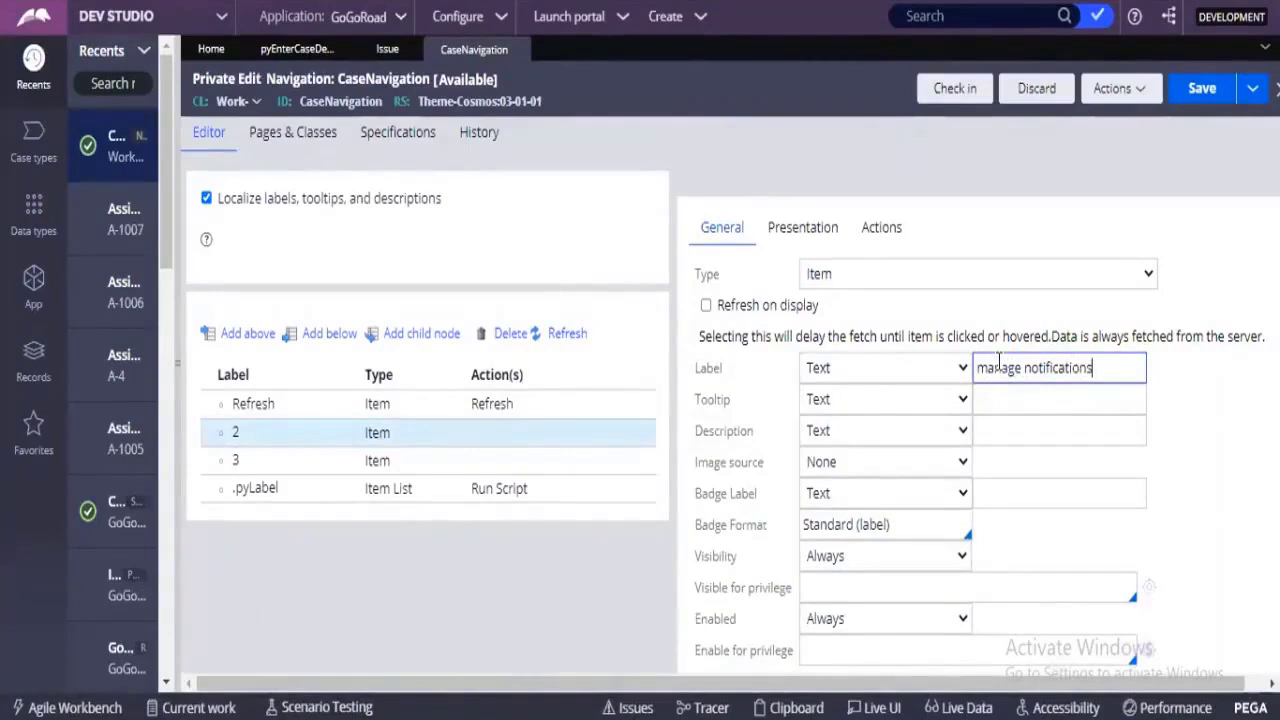
# Add a Local action from the full actions list to the click event of the manage notifications item.
pyautogui.click(888, 248)
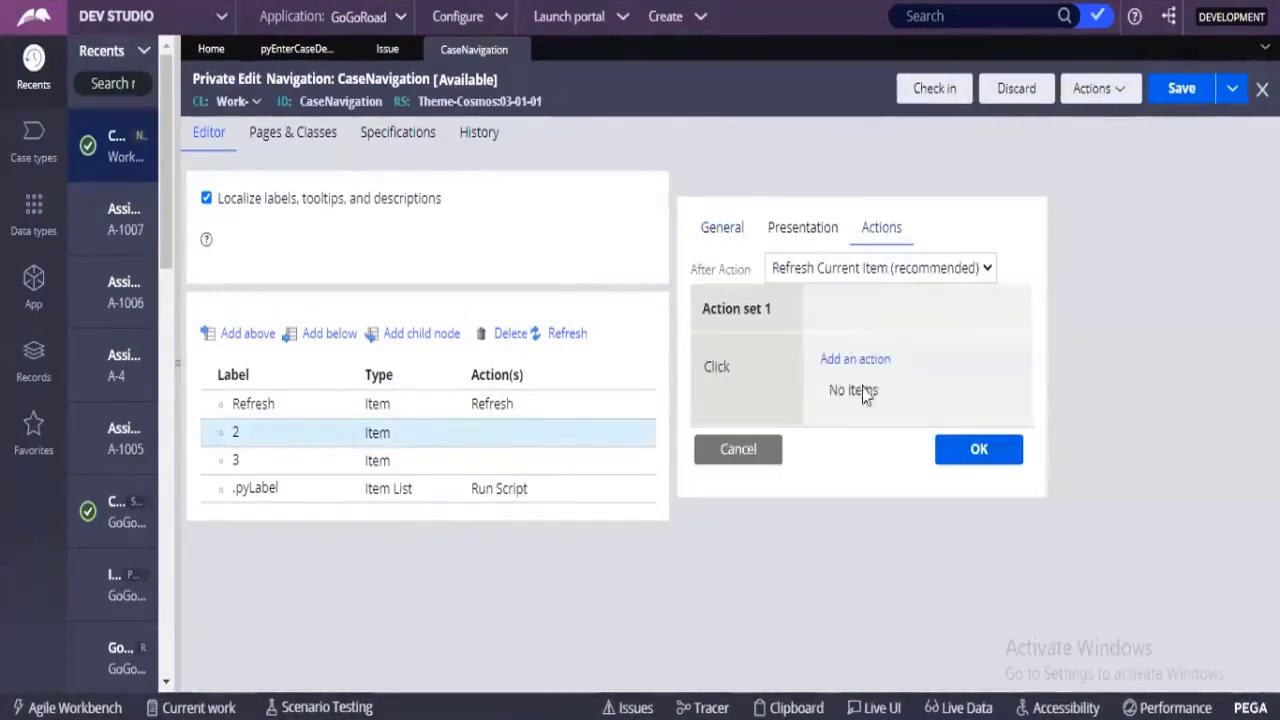
pyautogui.click(862, 361)
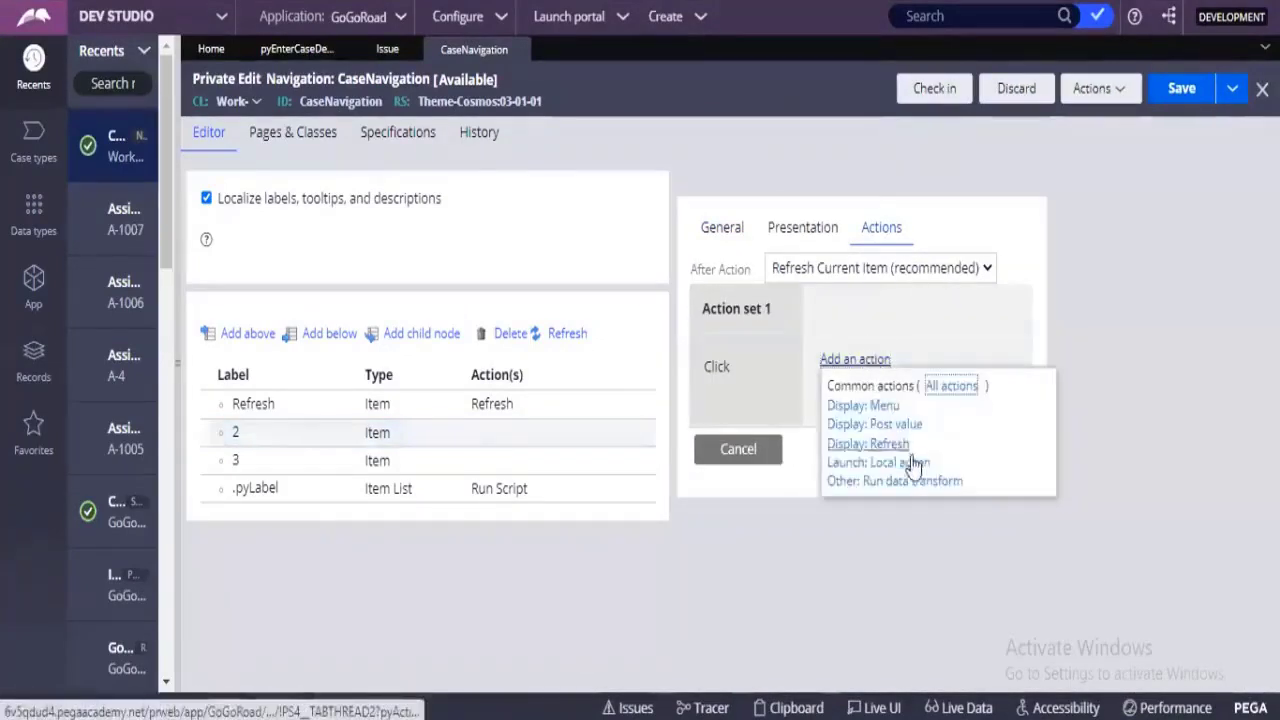
pyautogui.click(951, 385)
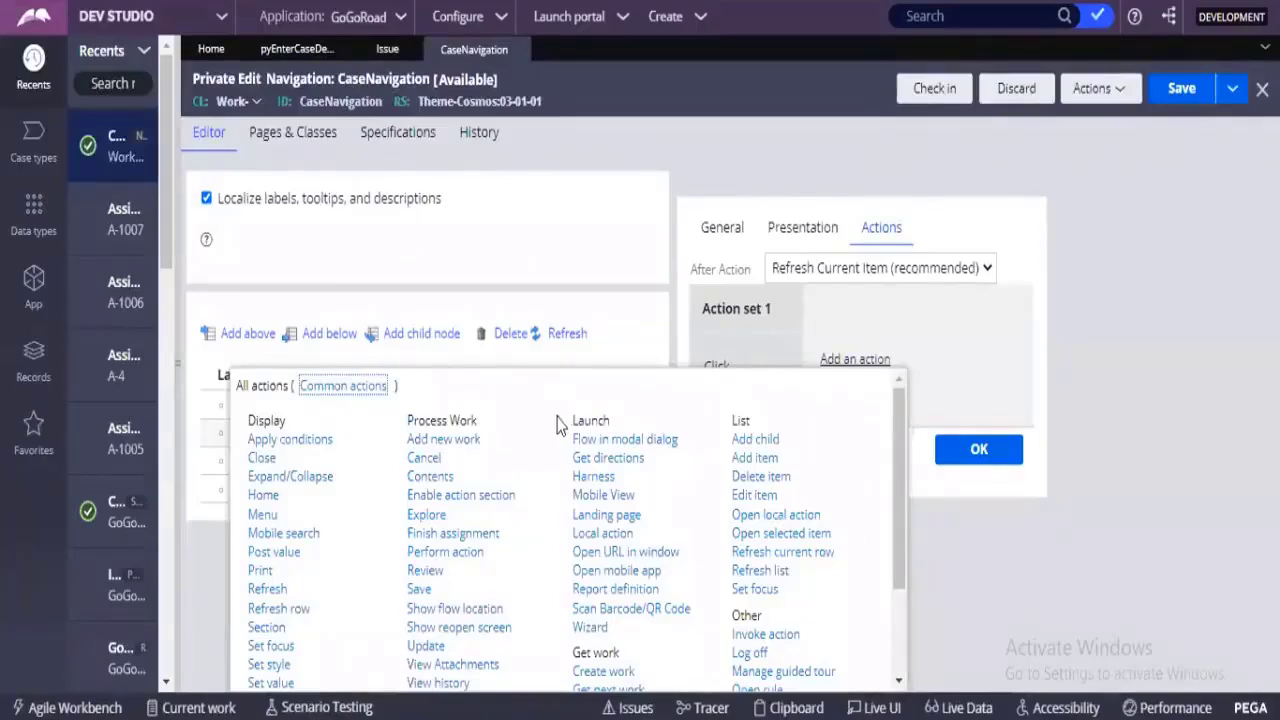
pyautogui.scroll(-2, 603, 514)
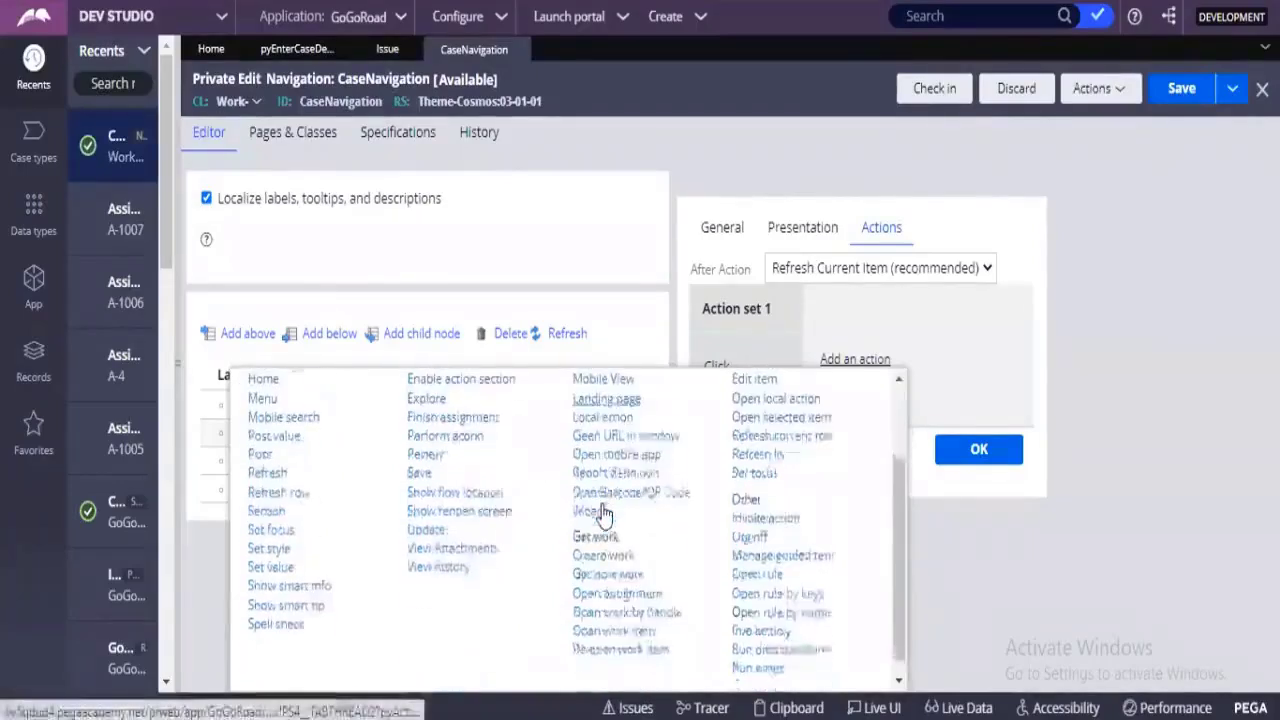
pyautogui.scroll(2, 603, 514)
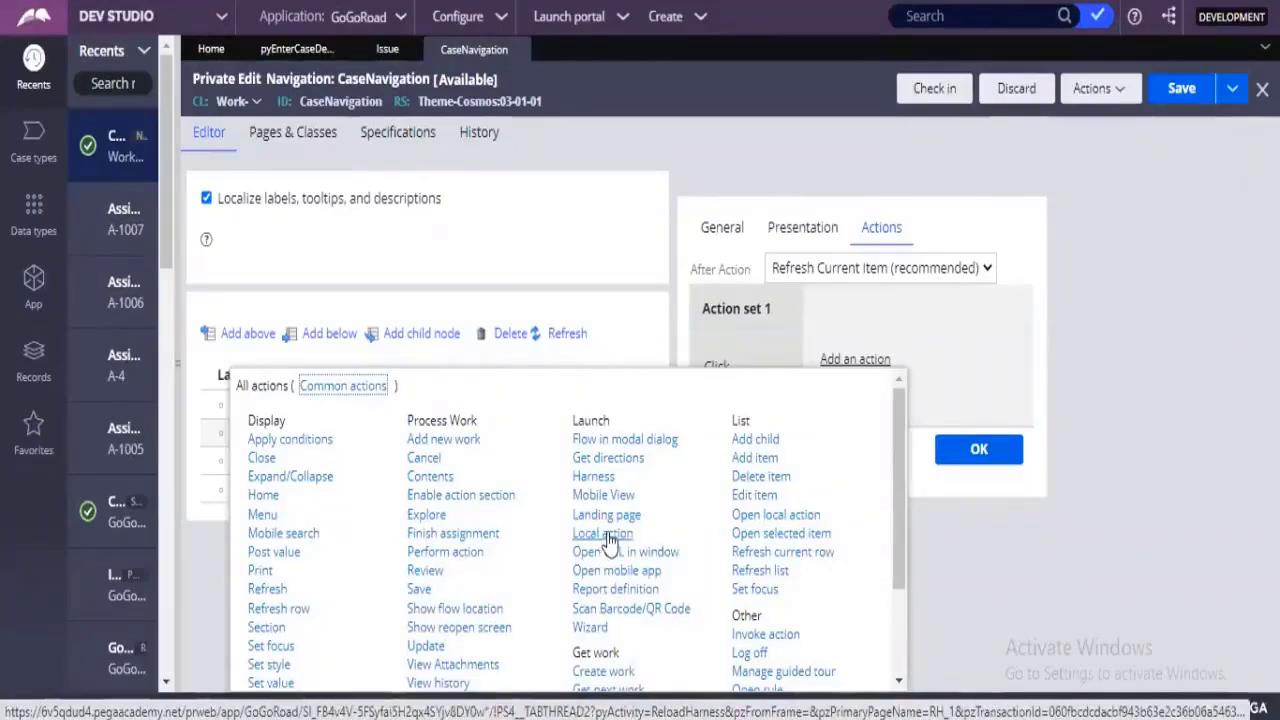
pyautogui.click(610, 536)
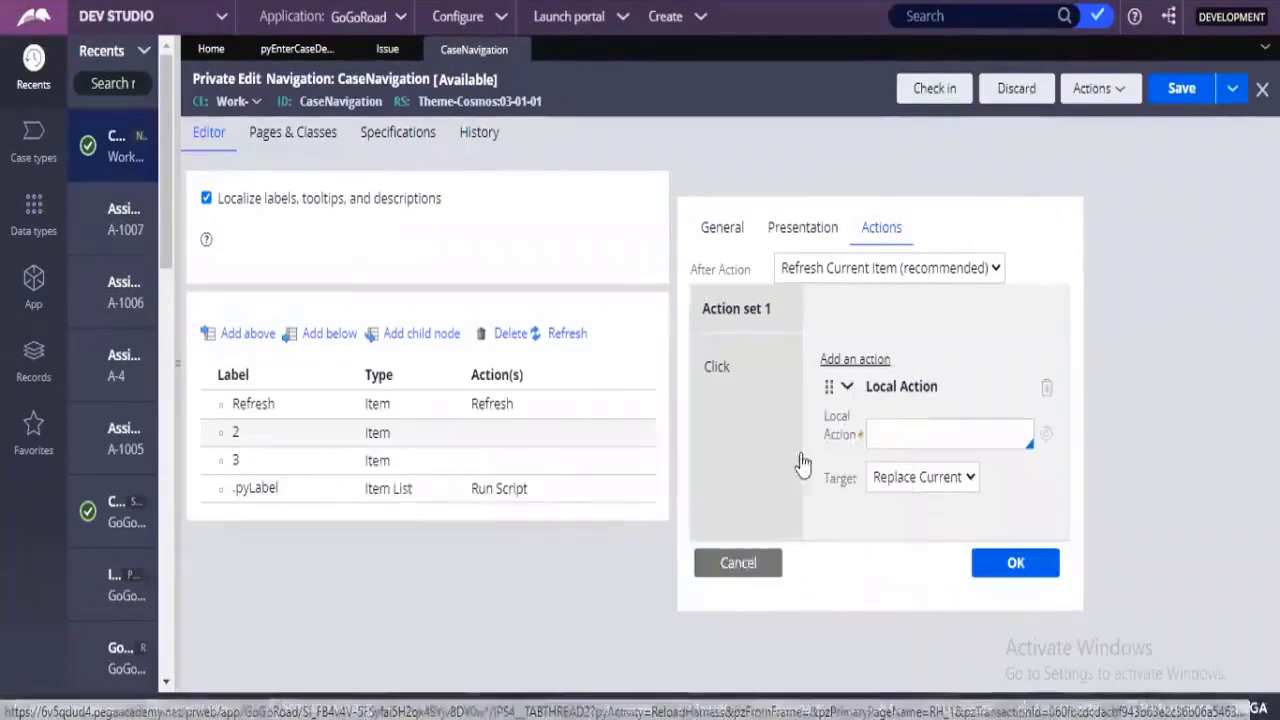
pyautogui.click(882, 440)
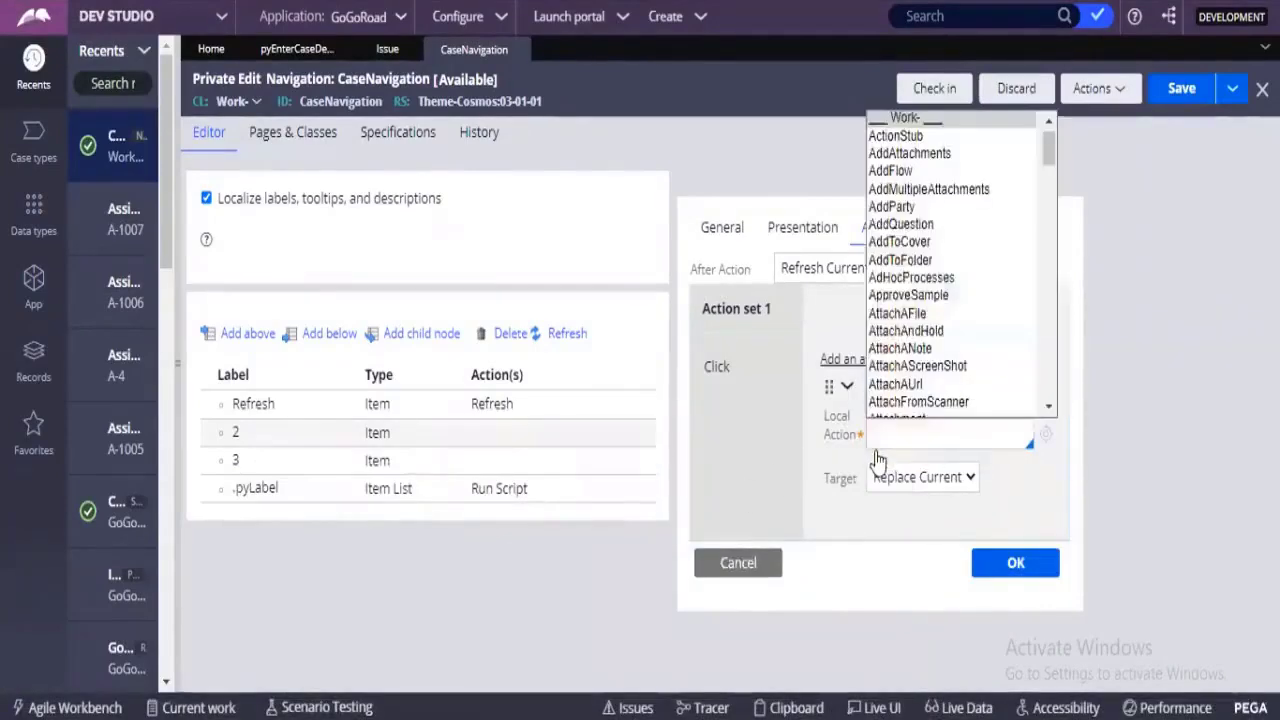
pyautogui.press('Down')
pyautogui.press('Return')
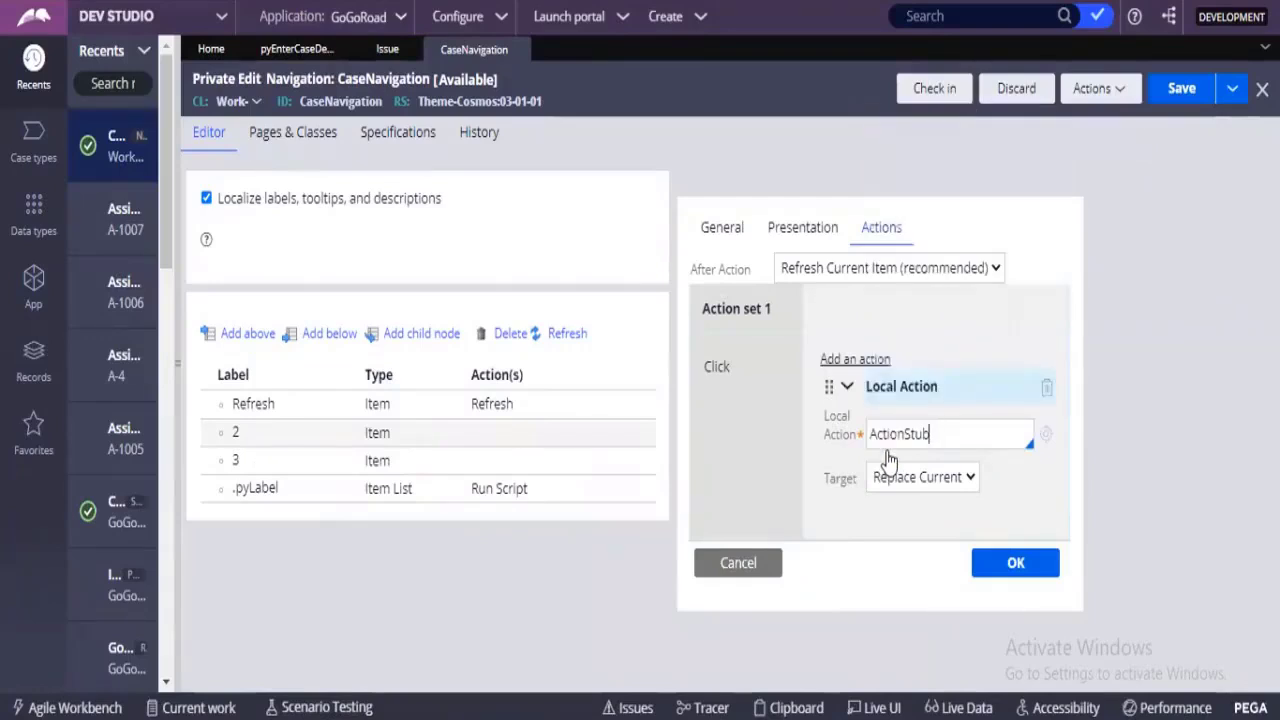
pyautogui.press('BackSpace')
pyautogui.press('BackSpace')
pyautogui.press('BackSpace')
pyautogui.press('BackSpace')
pyautogui.press('BackSpace')
pyautogui.press('BackSpace')
pyautogui.press('BackSpace')
pyautogui.press('BackSpace')
pyautogui.press('BackSpace')
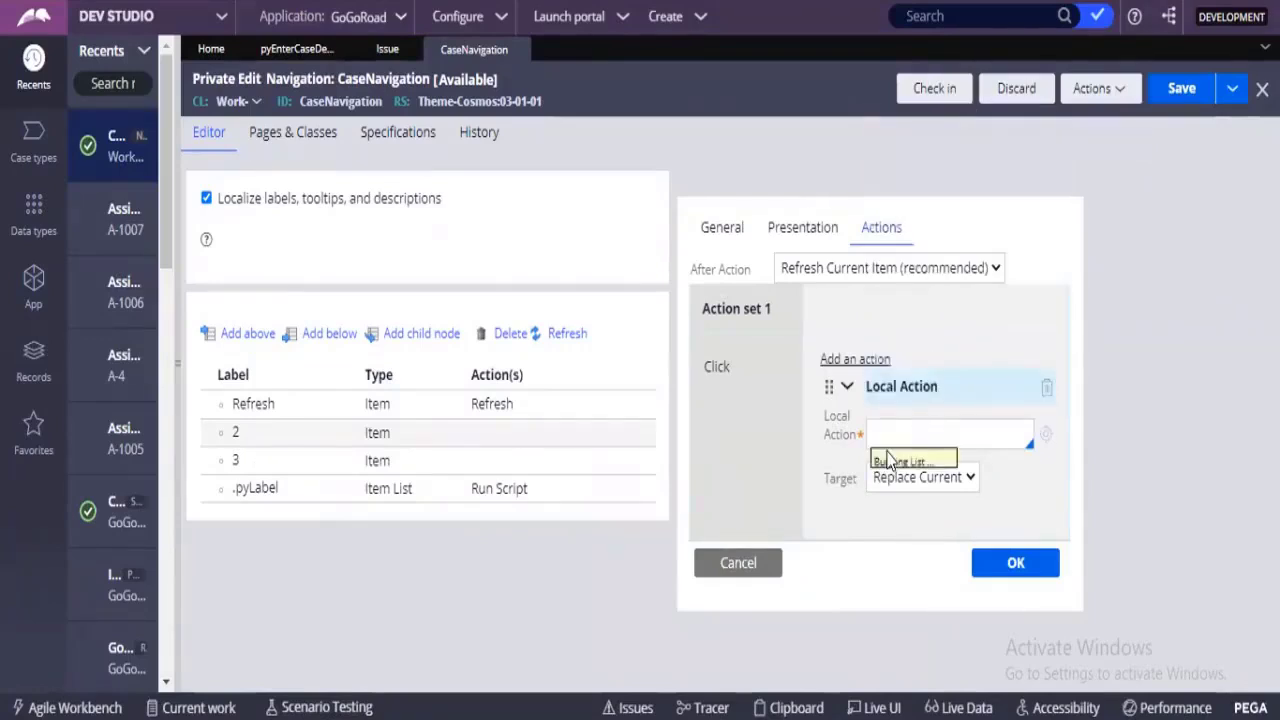
# Choose AddQuestion as the local action for the manage notifications item.
pyautogui.press('Down')
pyautogui.press('Down')
pyautogui.press('Down')
pyautogui.press('Down')
pyautogui.press('Down')
pyautogui.press('Down')
pyautogui.press('Down')
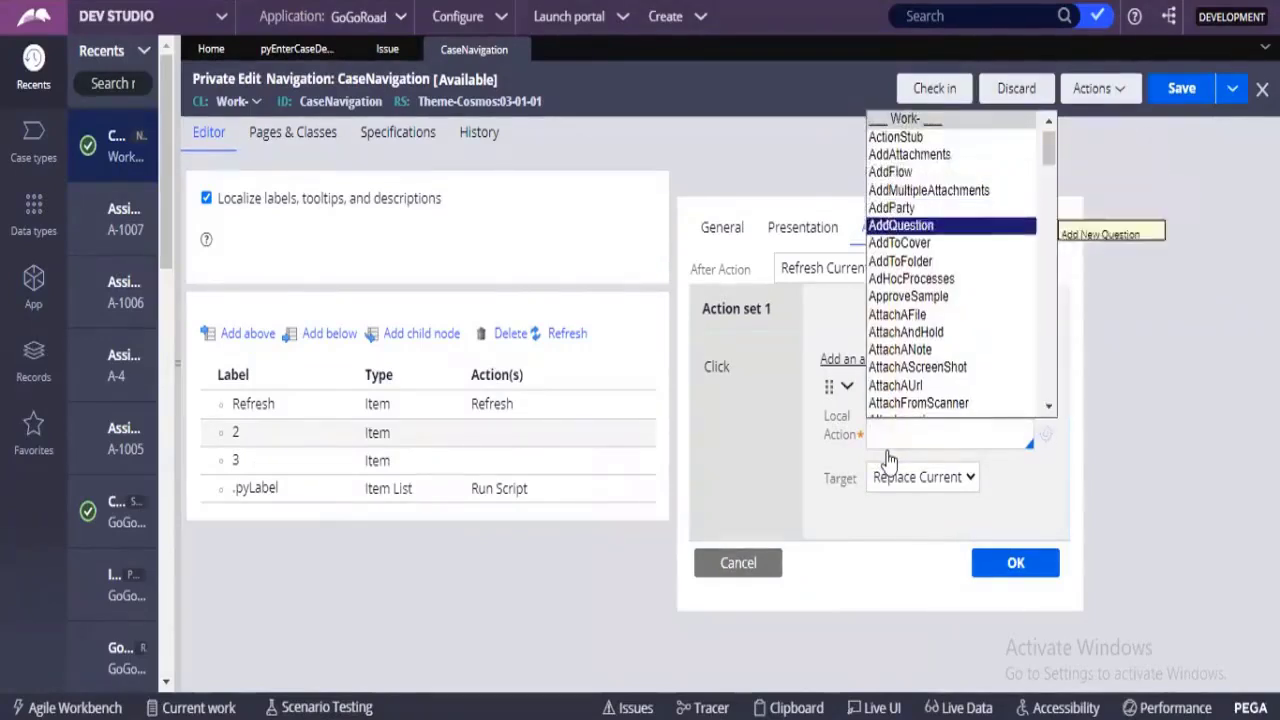
pyautogui.press('Return')
# Set the local action's target to Modal Dialog, apply the item settings and save the CaseNavigation rule.
pyautogui.click(905, 477)
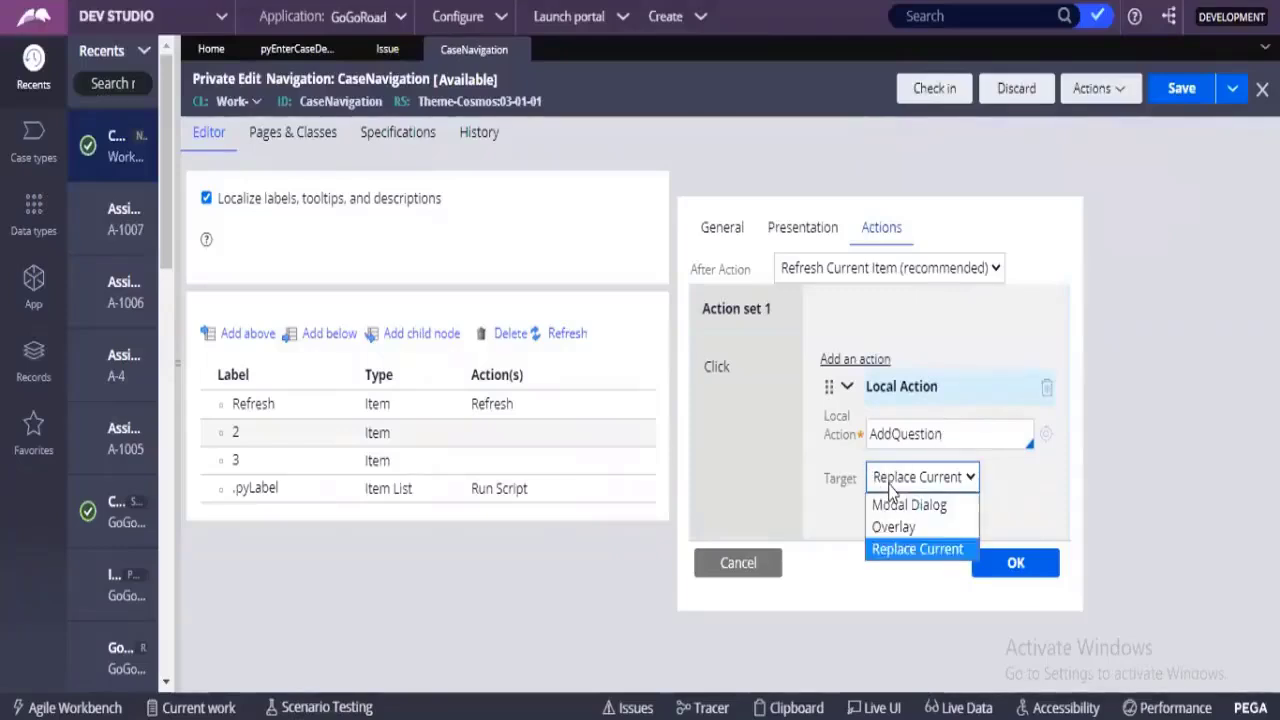
pyautogui.click(898, 503)
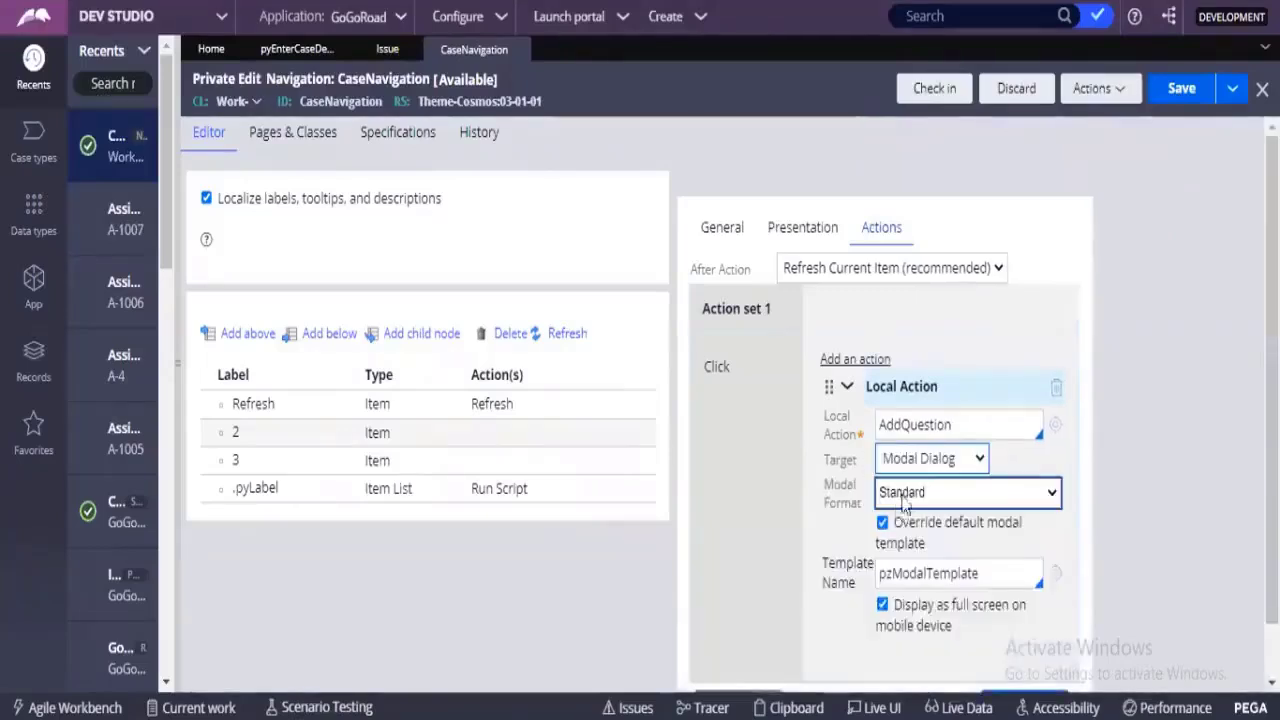
pyautogui.click(922, 506)
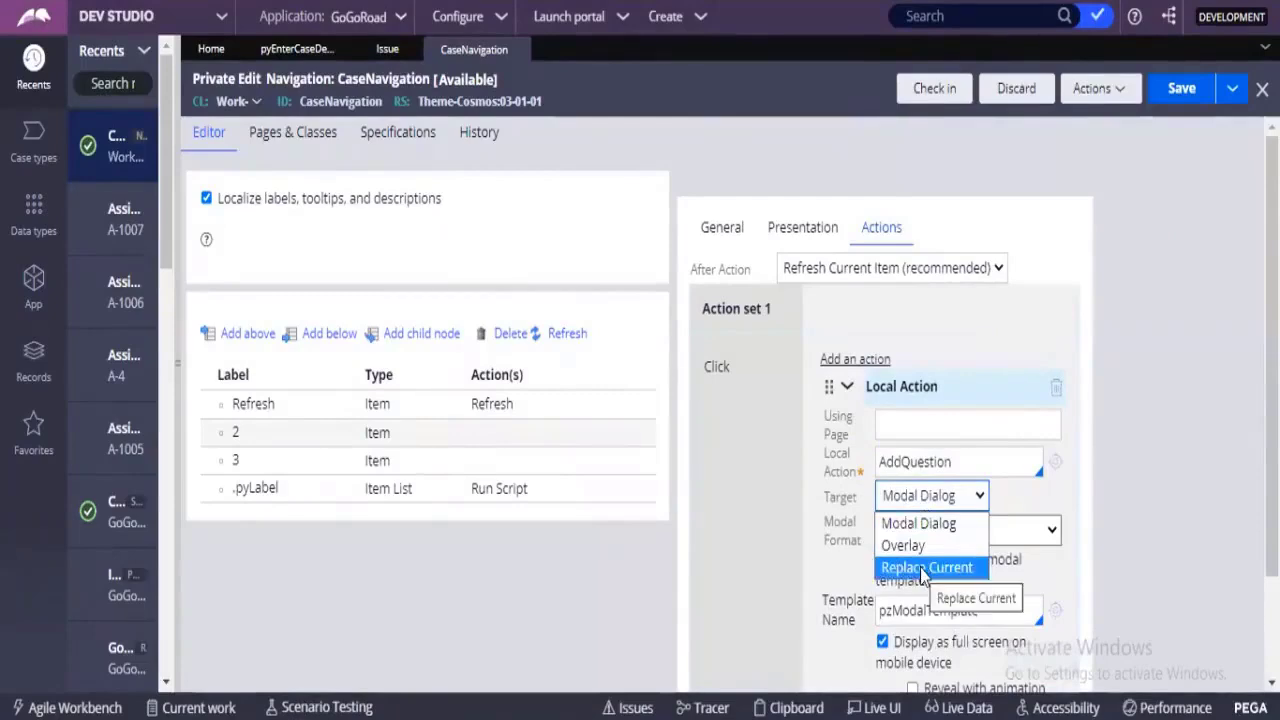
pyautogui.click(918, 523)
pyautogui.scroll(-2, 995, 600)
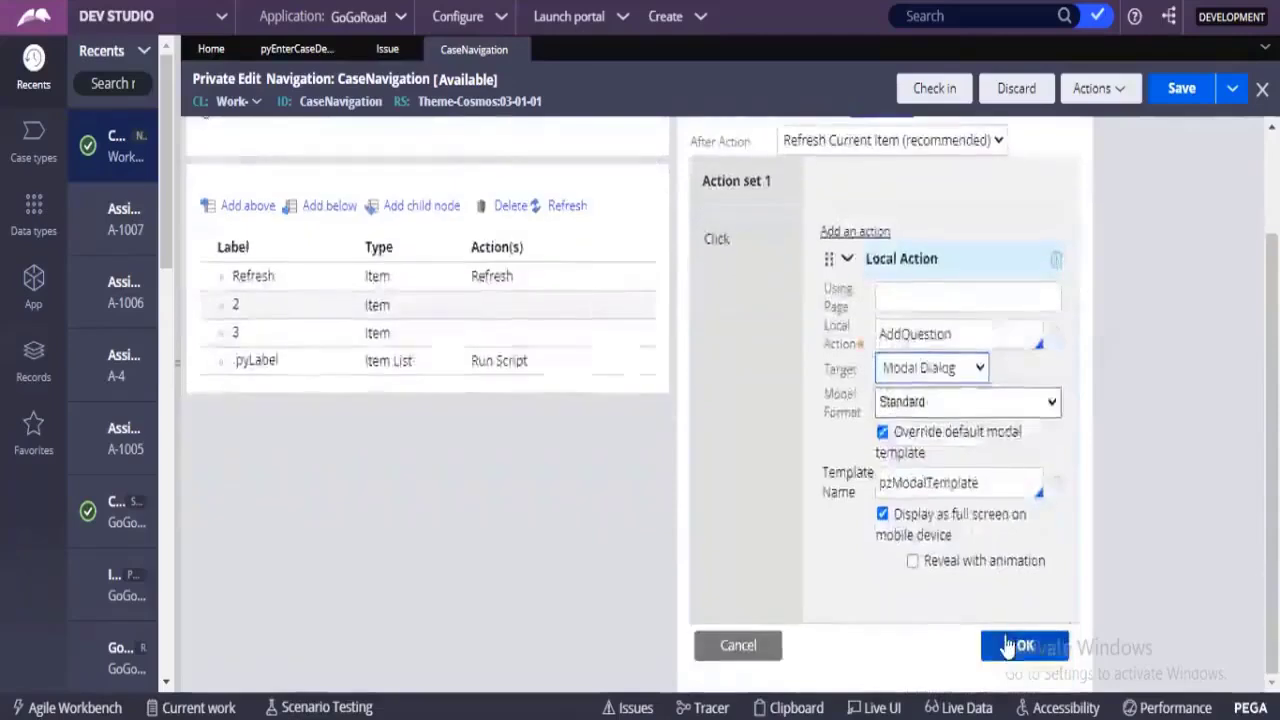
pyautogui.click(1010, 646)
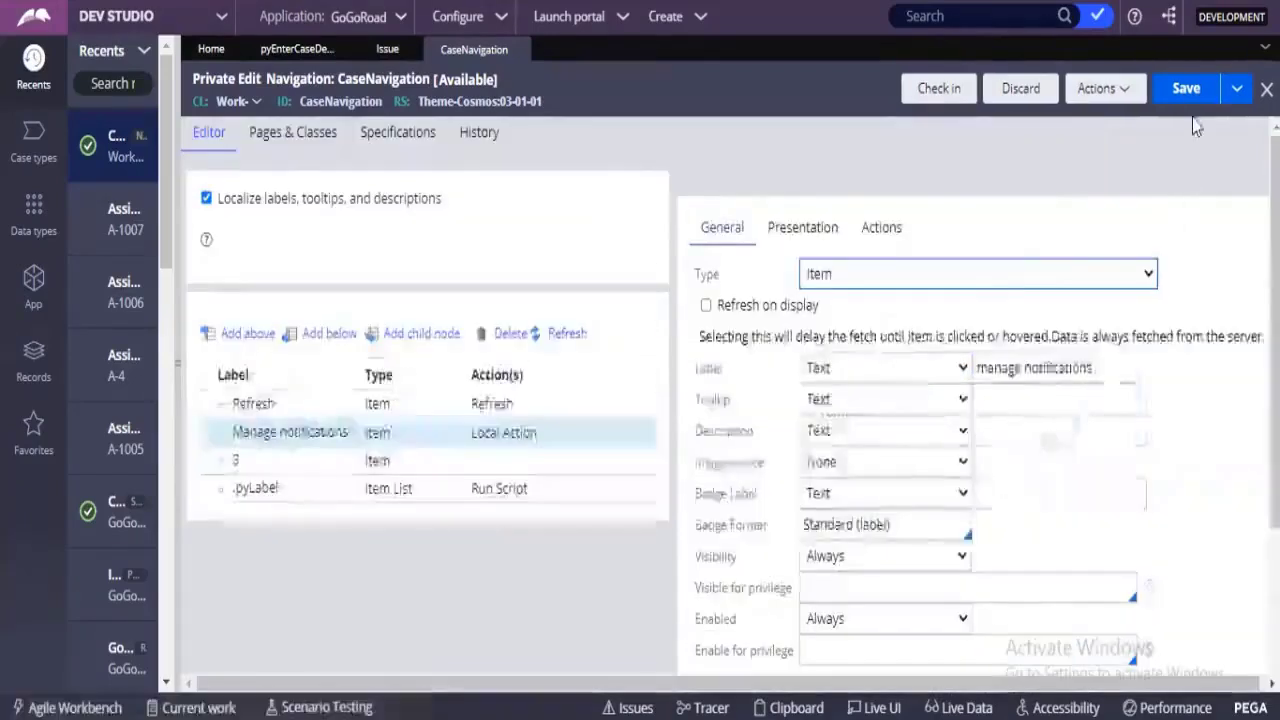
pyautogui.click(1181, 90)
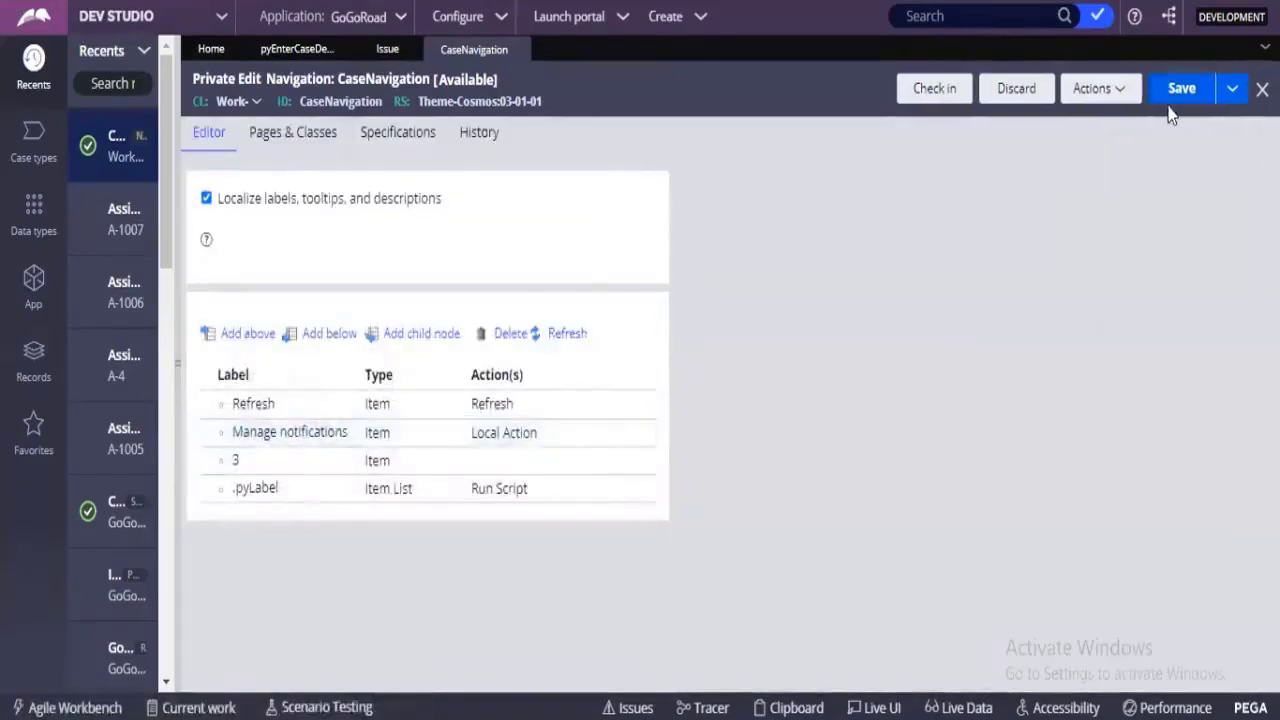
pyautogui.click(1175, 90)
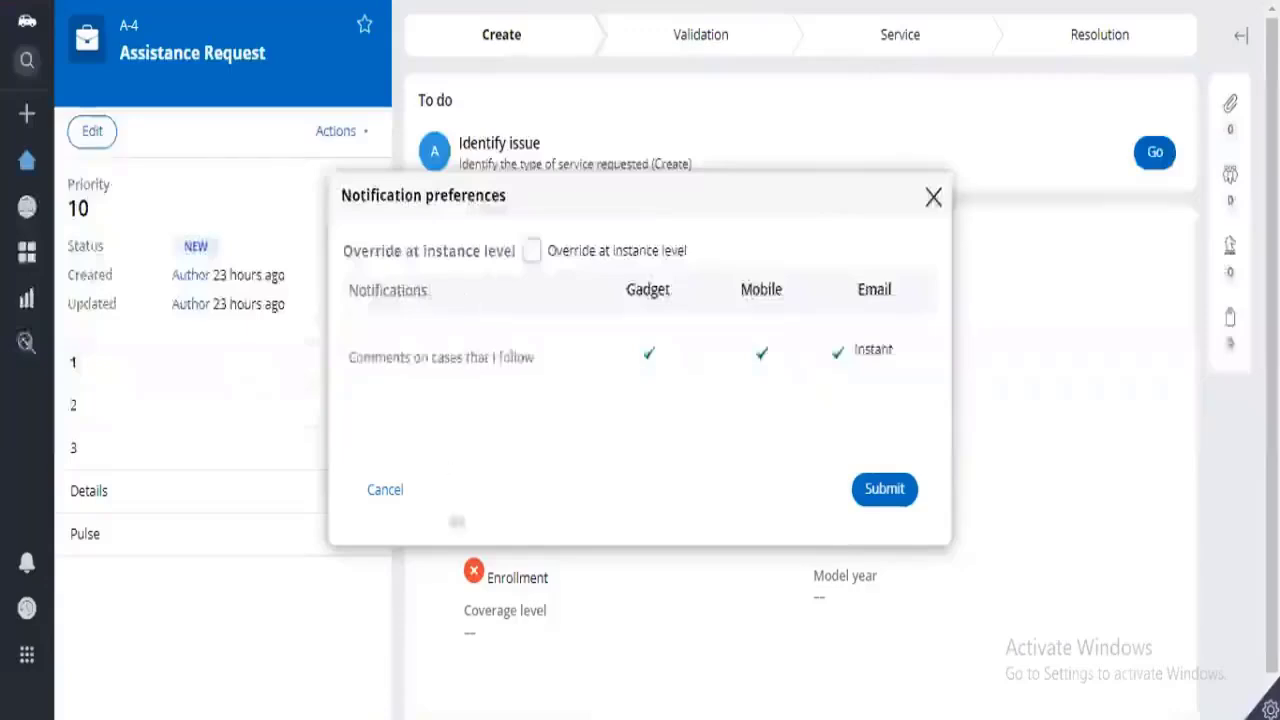
# Close the Notification preferences dialog, start a new Assistance Request and test Manage notifications from the form button's menu.
pyautogui.click(930, 198)
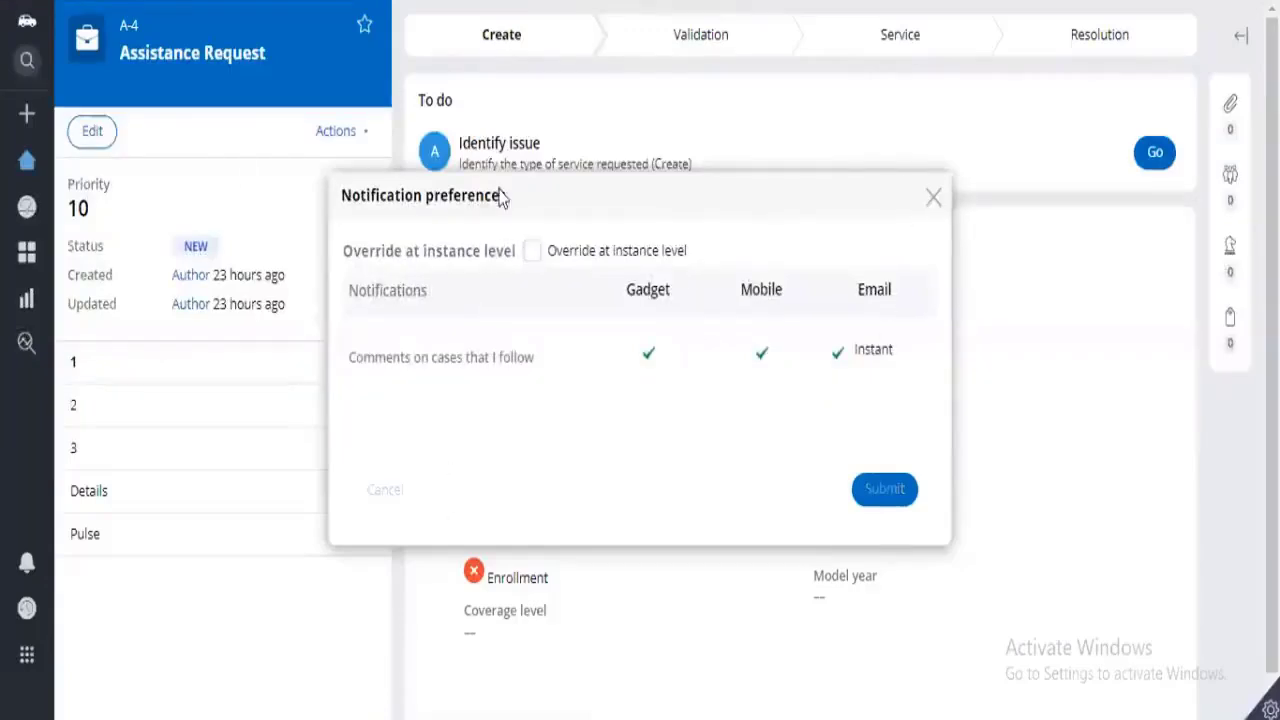
pyautogui.click(27, 113)
pyautogui.click(106, 153)
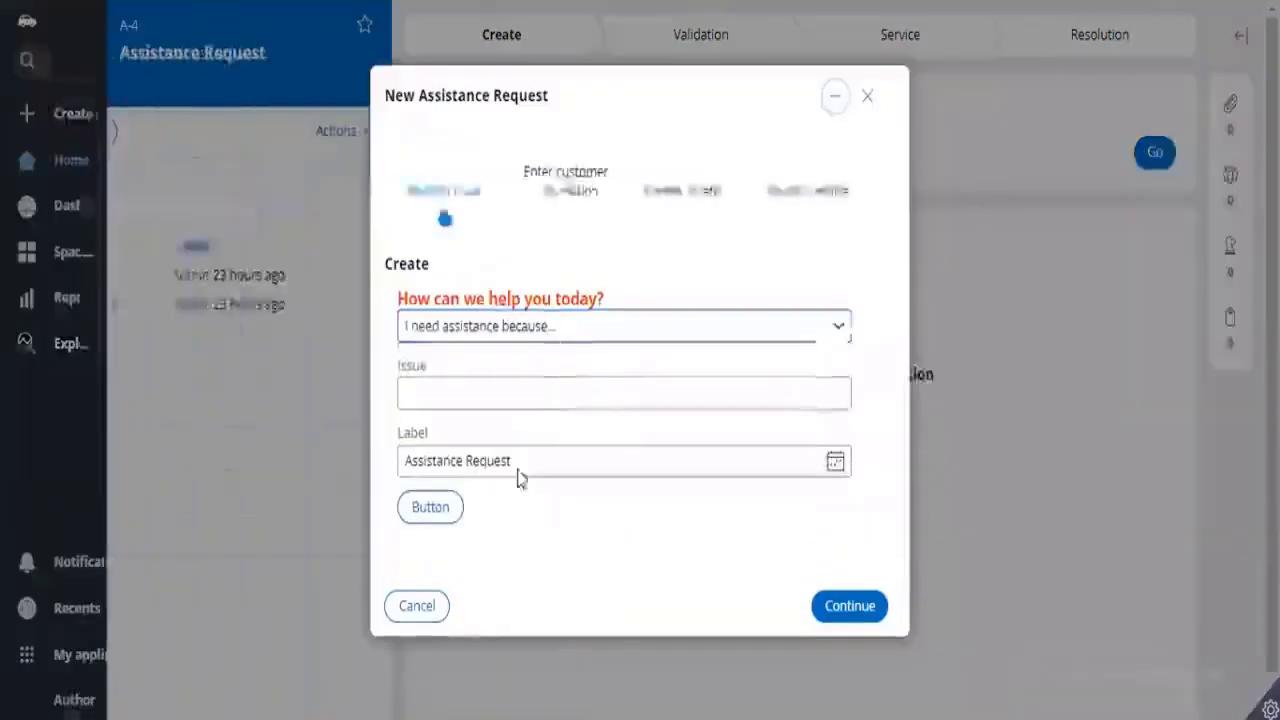
pyautogui.click(446, 516)
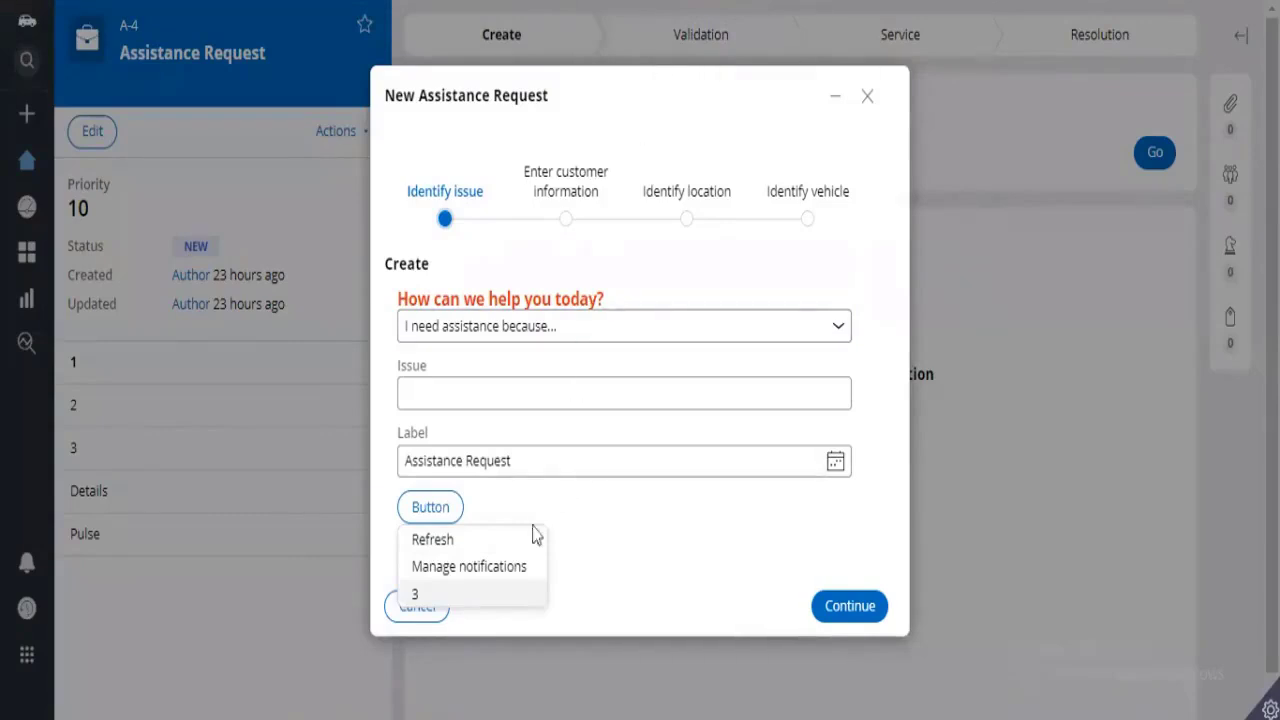
pyautogui.click(468, 566)
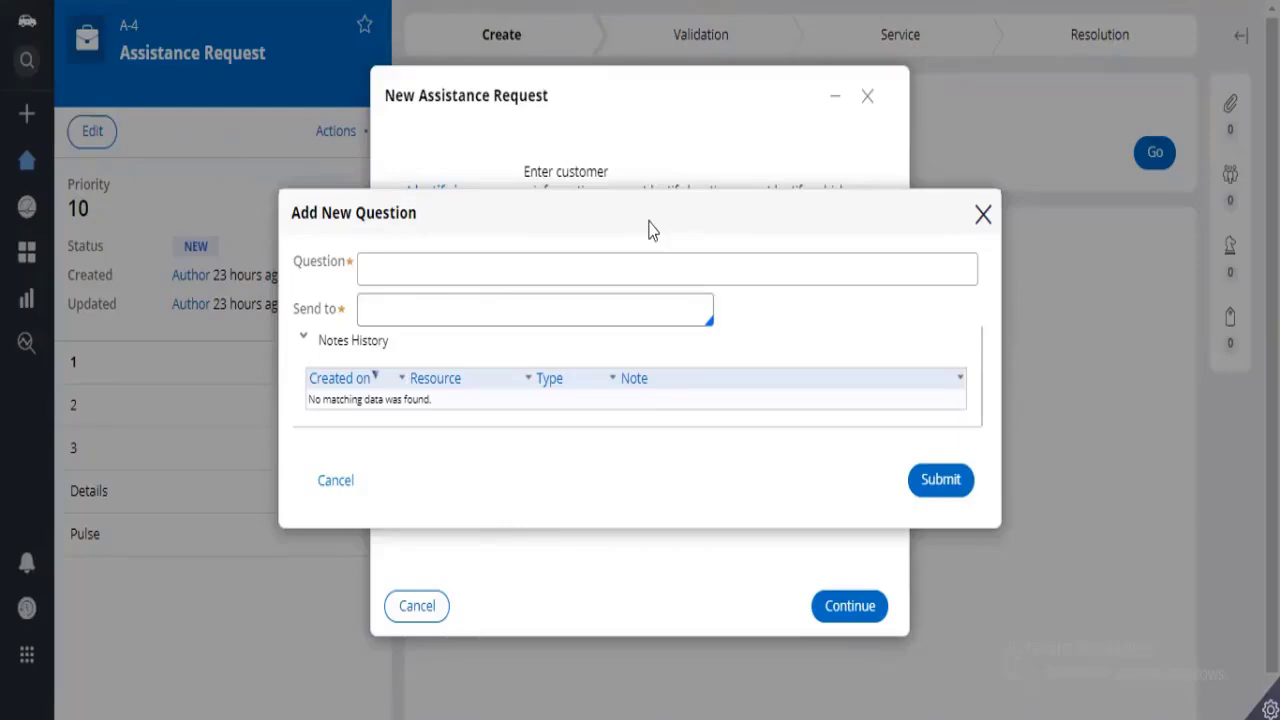
pyautogui.moveTo(648, 221); pyautogui.dragTo(641, 236)
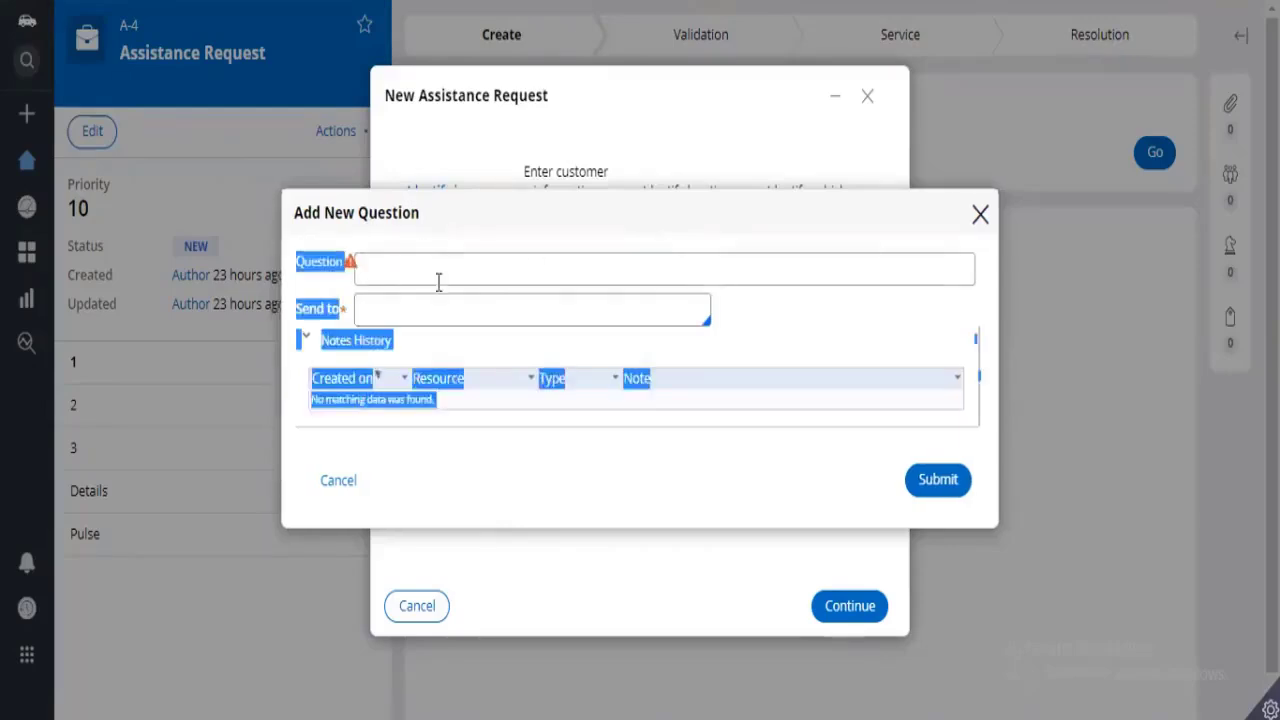
pyautogui.click(671, 222)
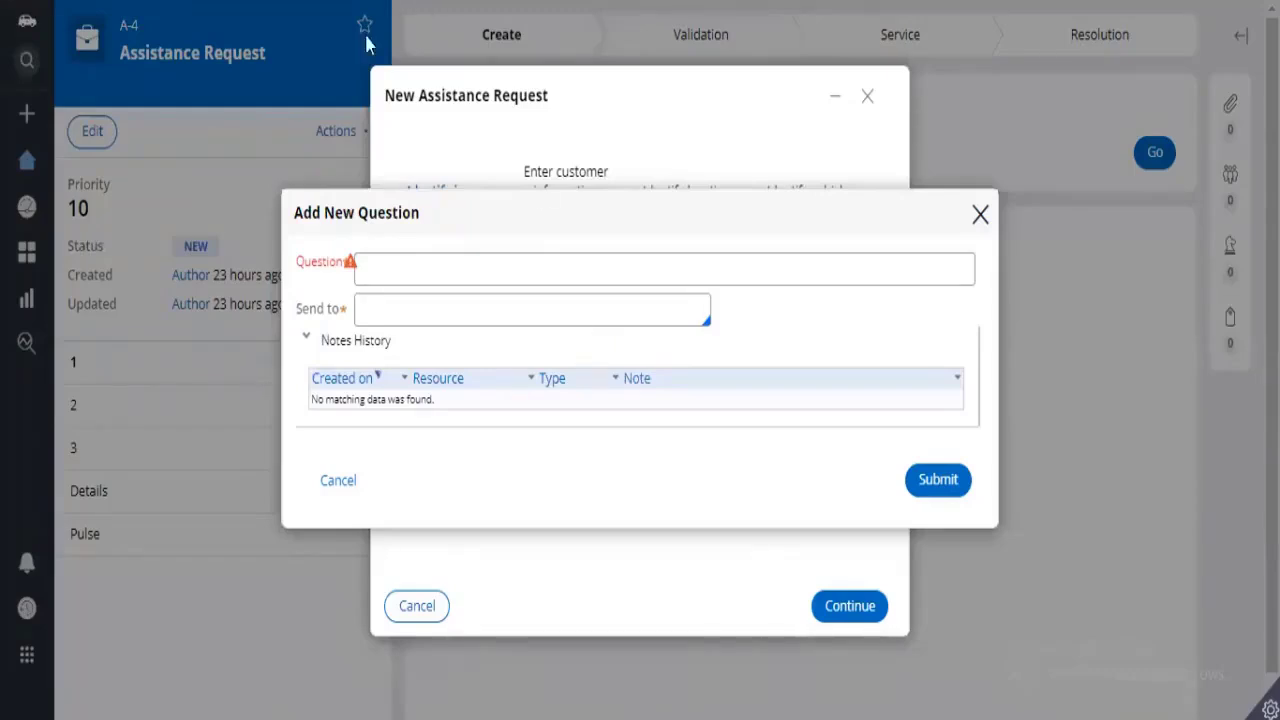
pyautogui.moveTo(297, 261); pyautogui.dragTo(360, 255)
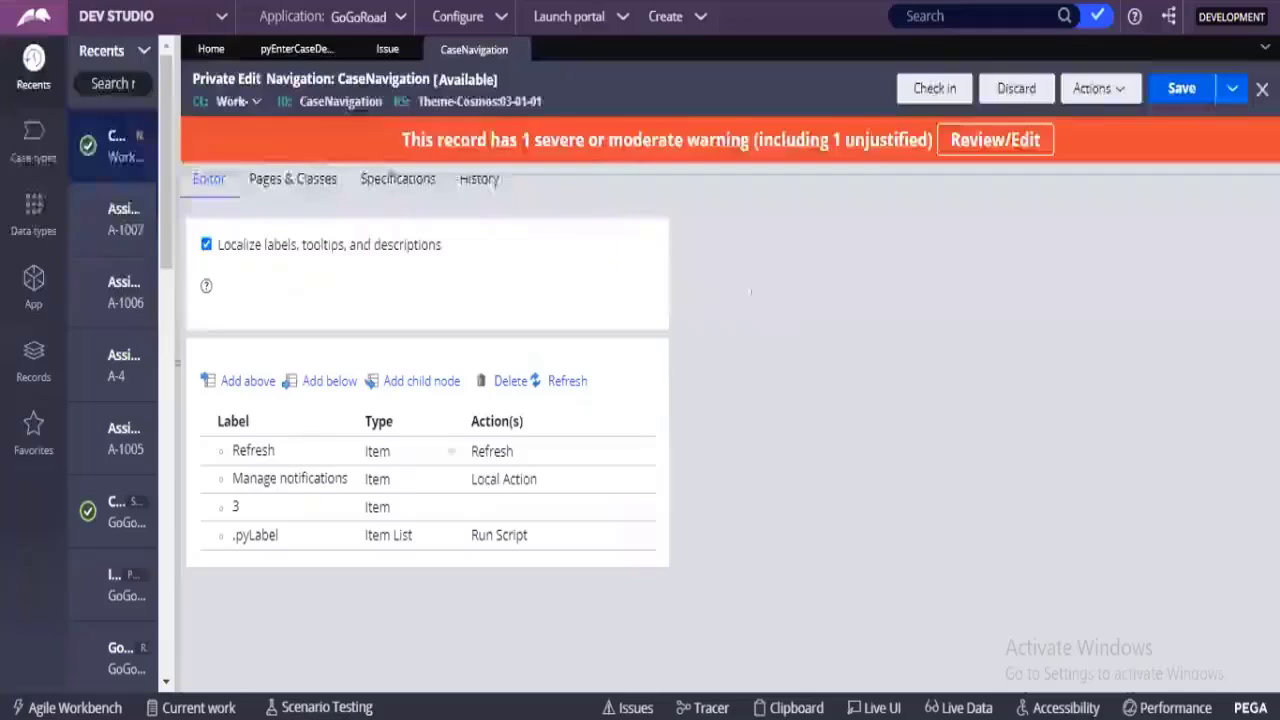
pyautogui.click(343, 480)
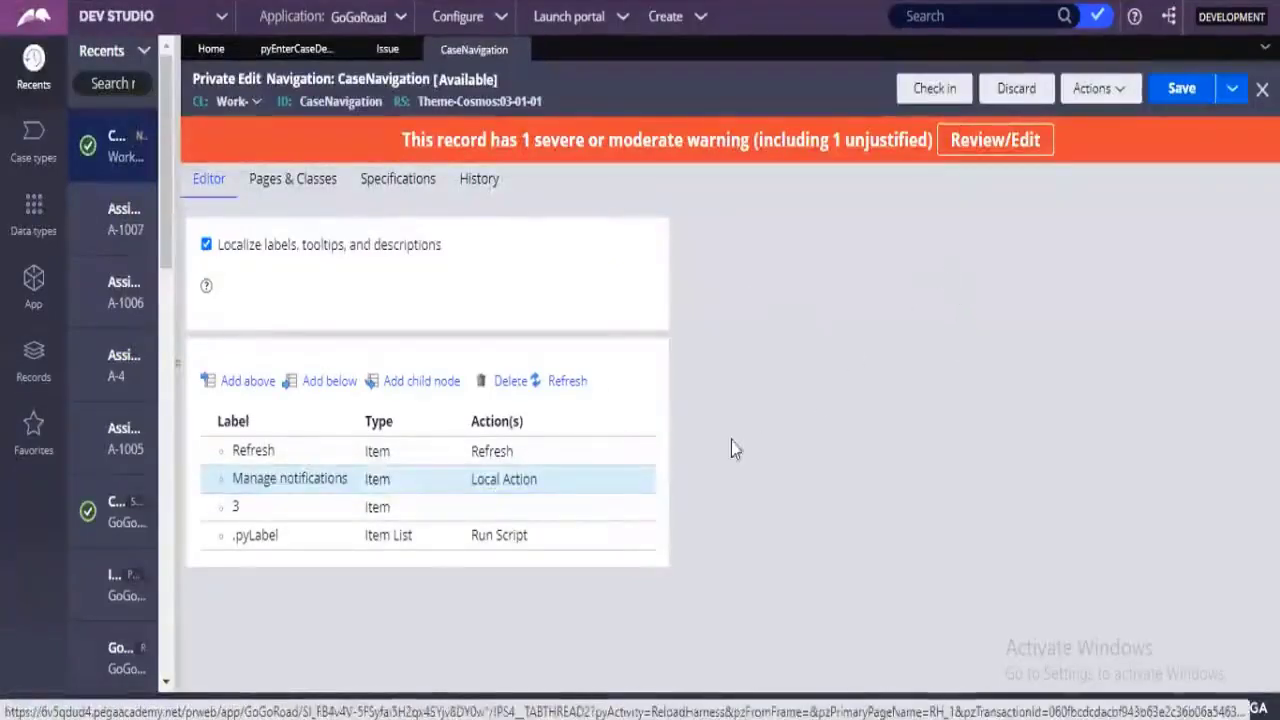
# Return to the CaseNavigation rule, change the Manage notifications local action's target to Replace Current, and save the rule.
pyautogui.click(540, 482)
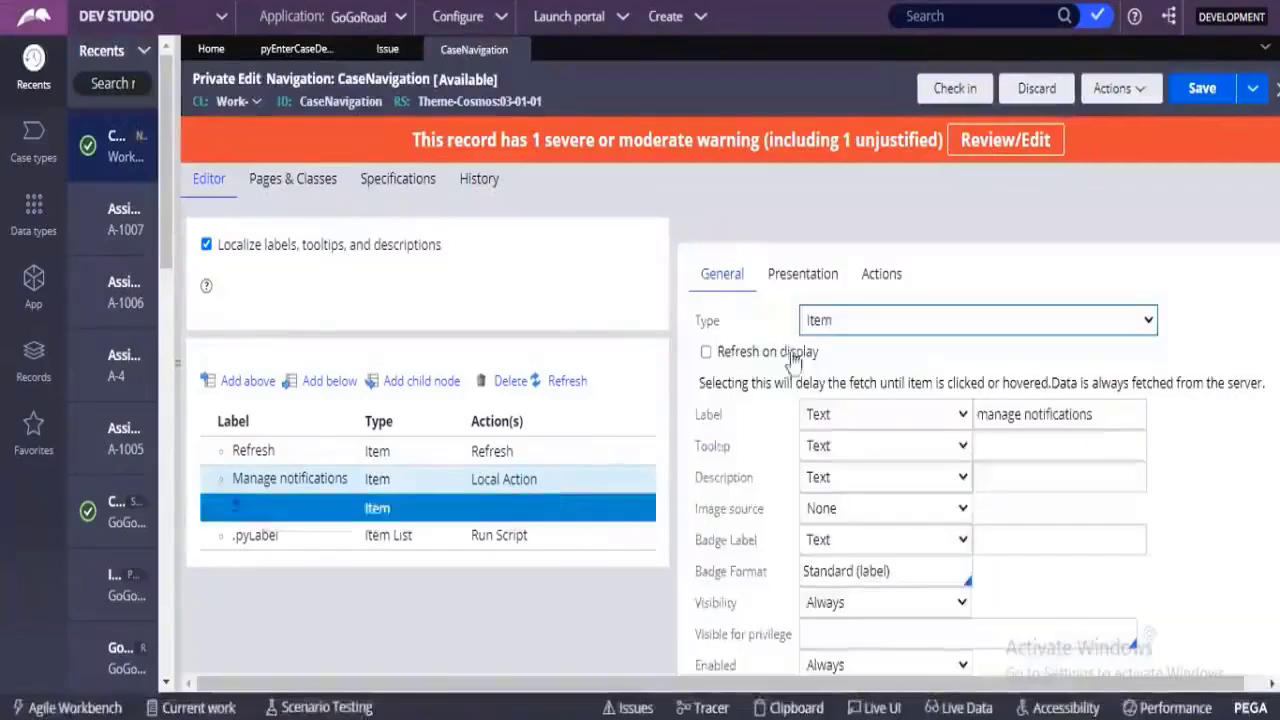
pyautogui.click(885, 288)
pyautogui.scroll(-2, 960, 520)
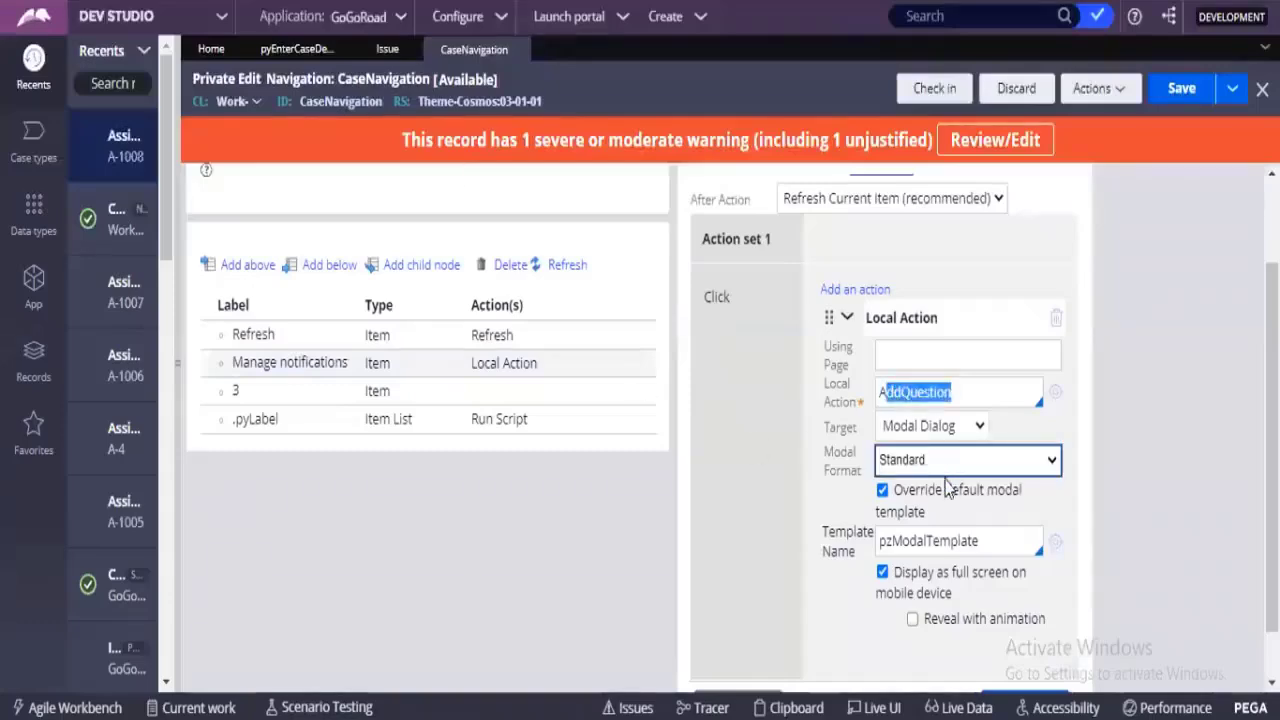
pyautogui.click(937, 427)
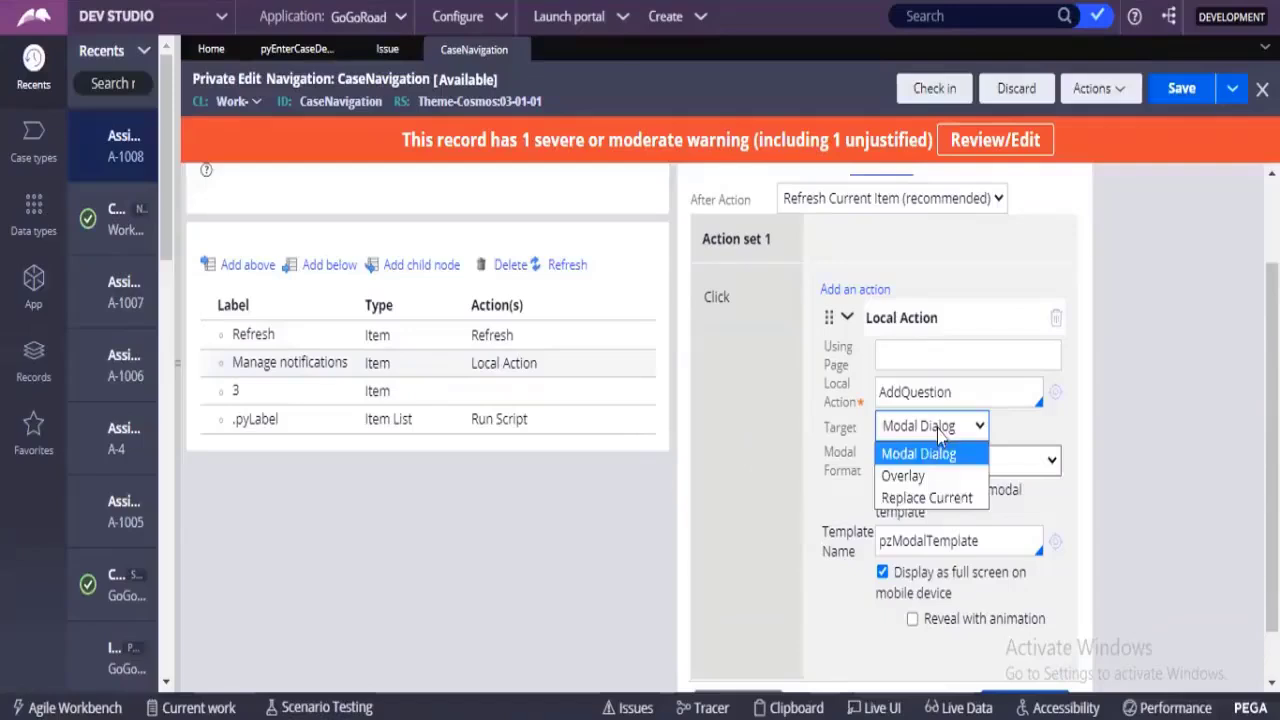
pyautogui.click(938, 498)
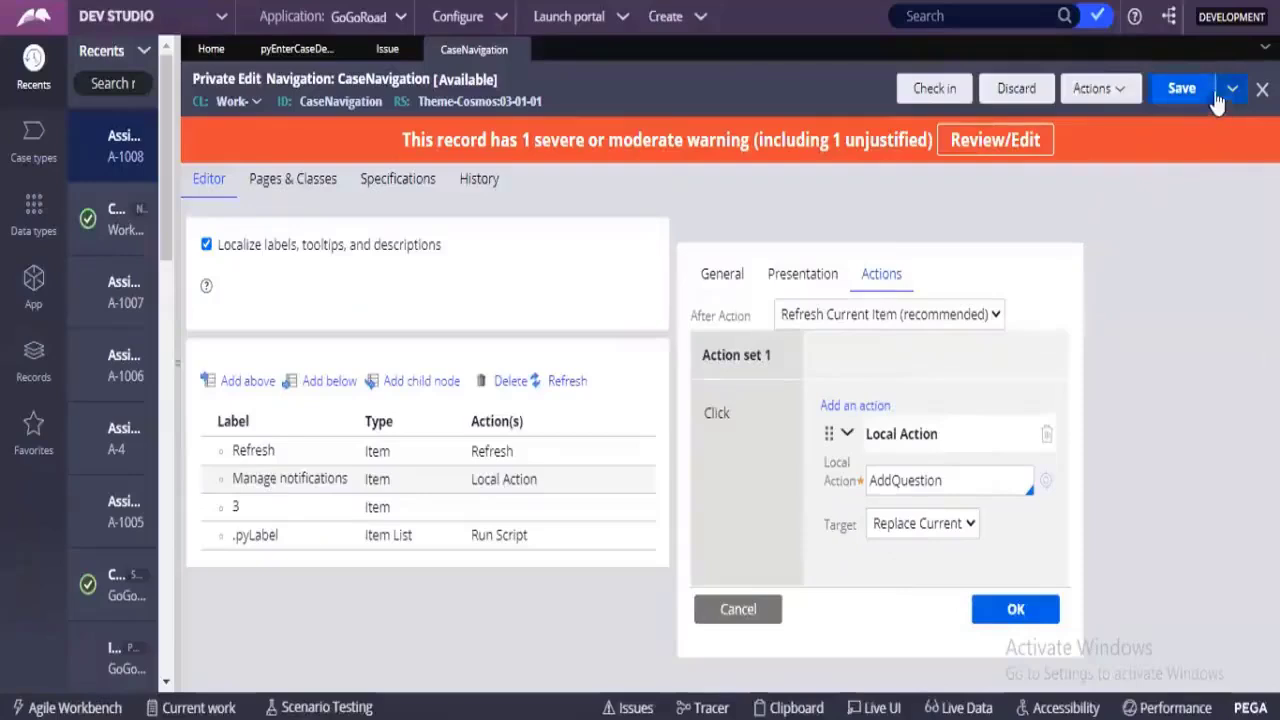
pyautogui.click(1018, 612)
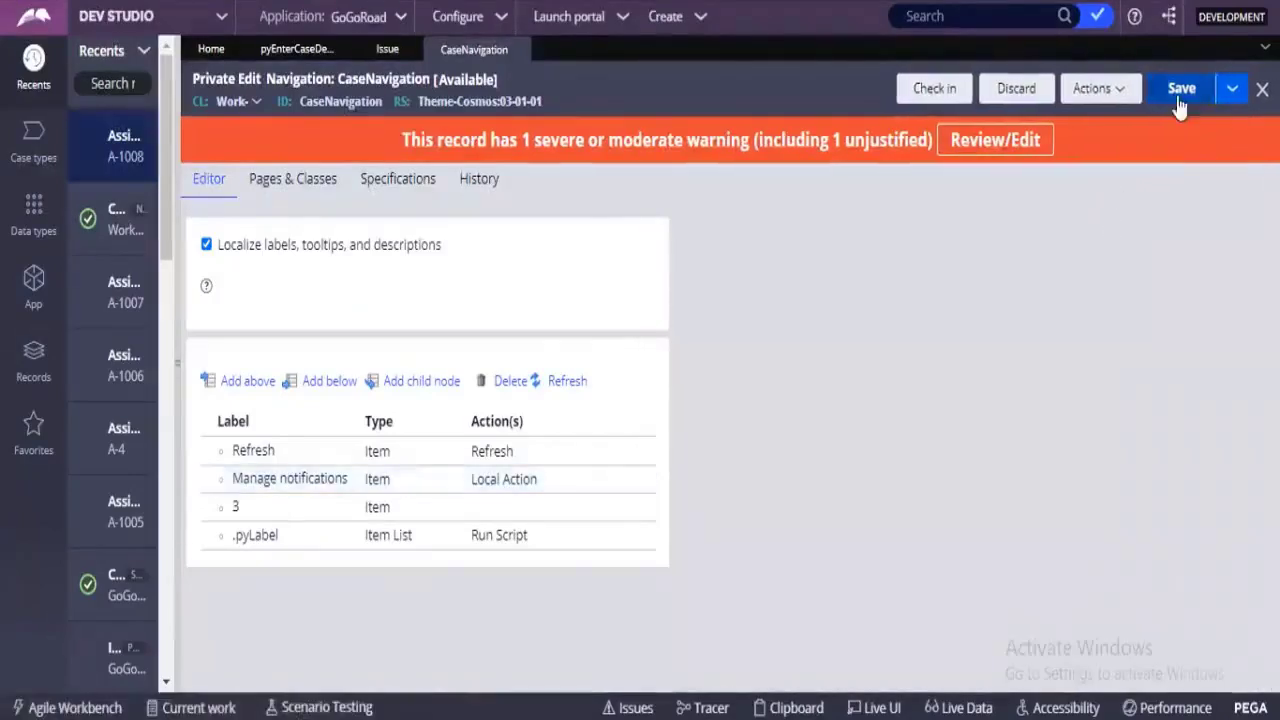
pyautogui.click(1180, 100)
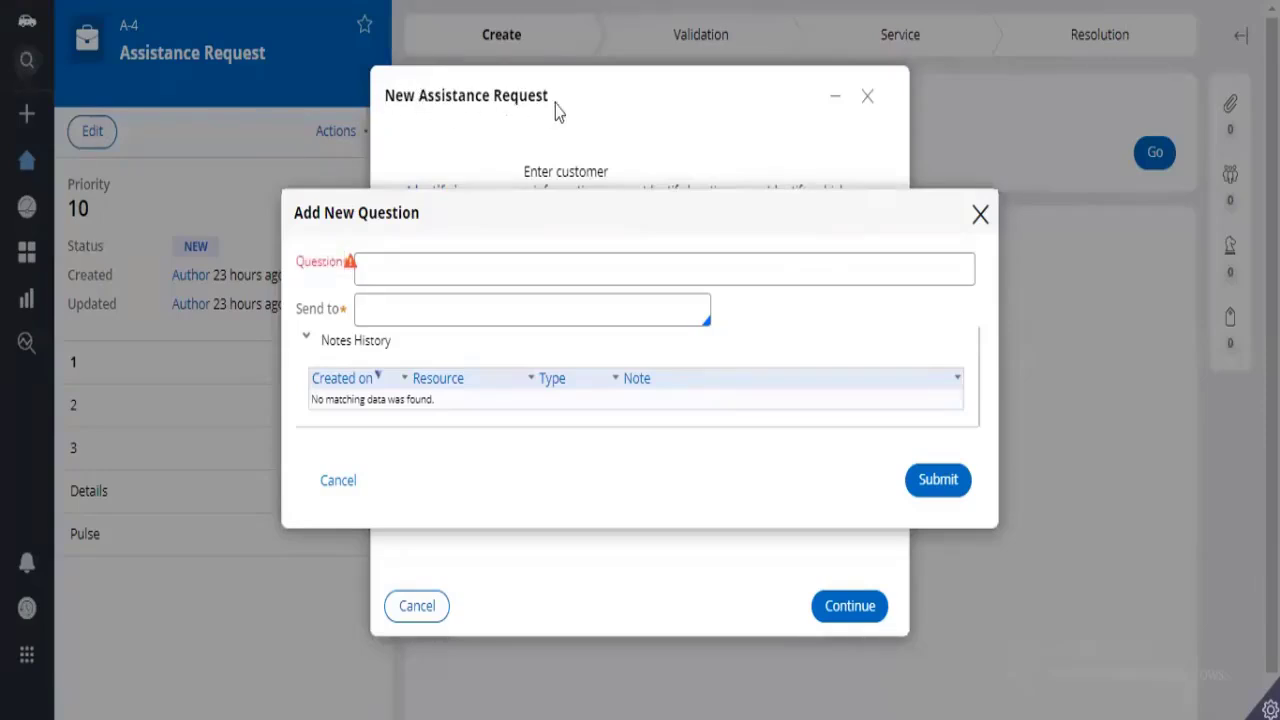
# Close the Add New Question dialog, test Manage notifications again from the request's form button, and close the new request.
pyautogui.click(980, 216)
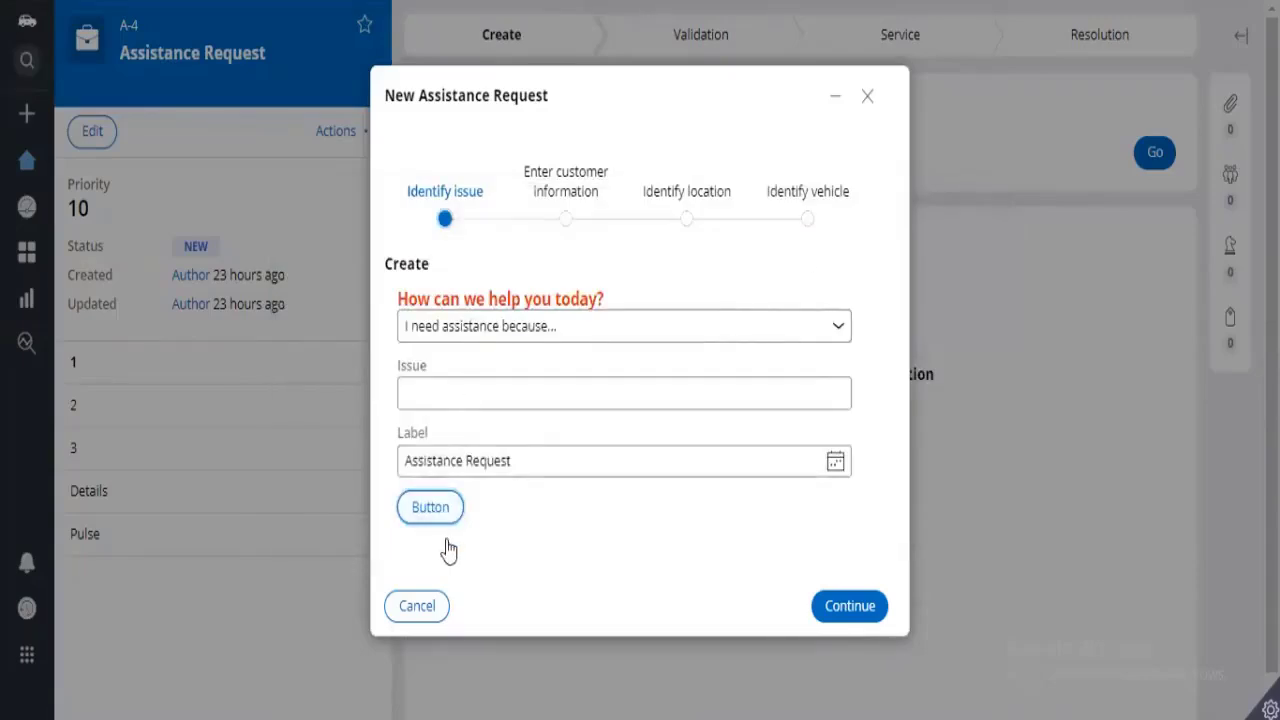
pyautogui.click(454, 569)
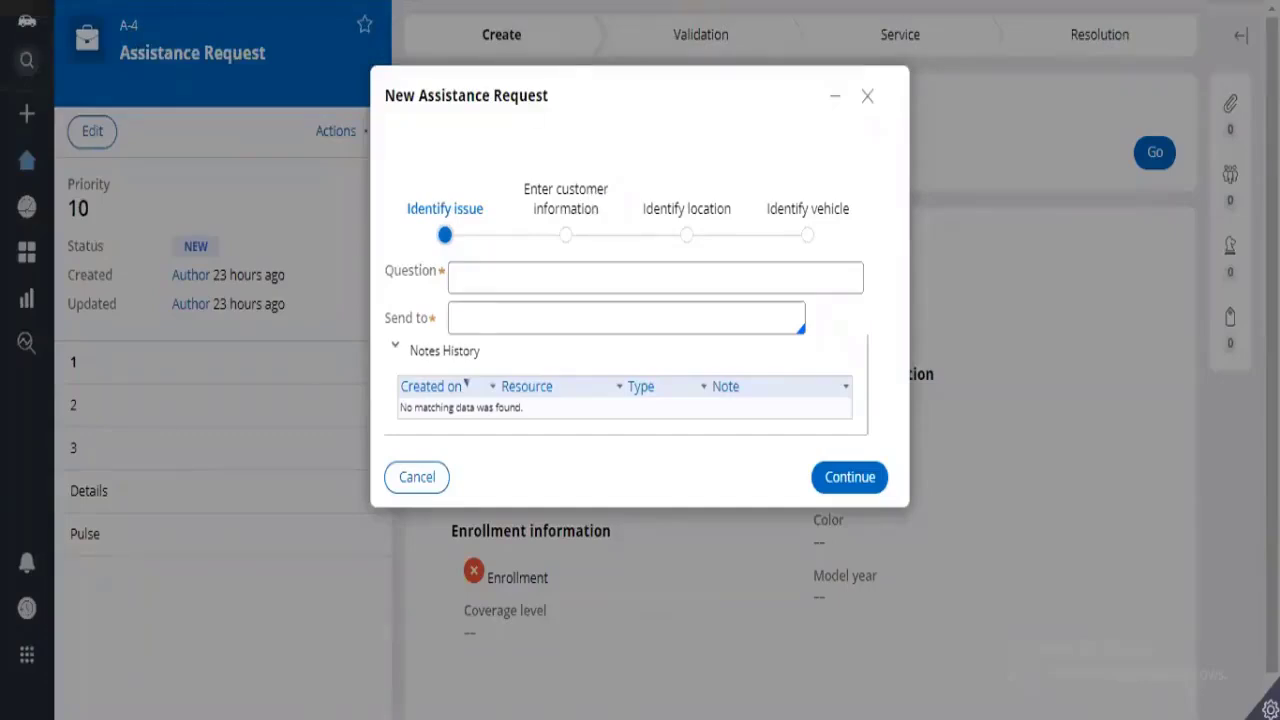
pyautogui.click(866, 101)
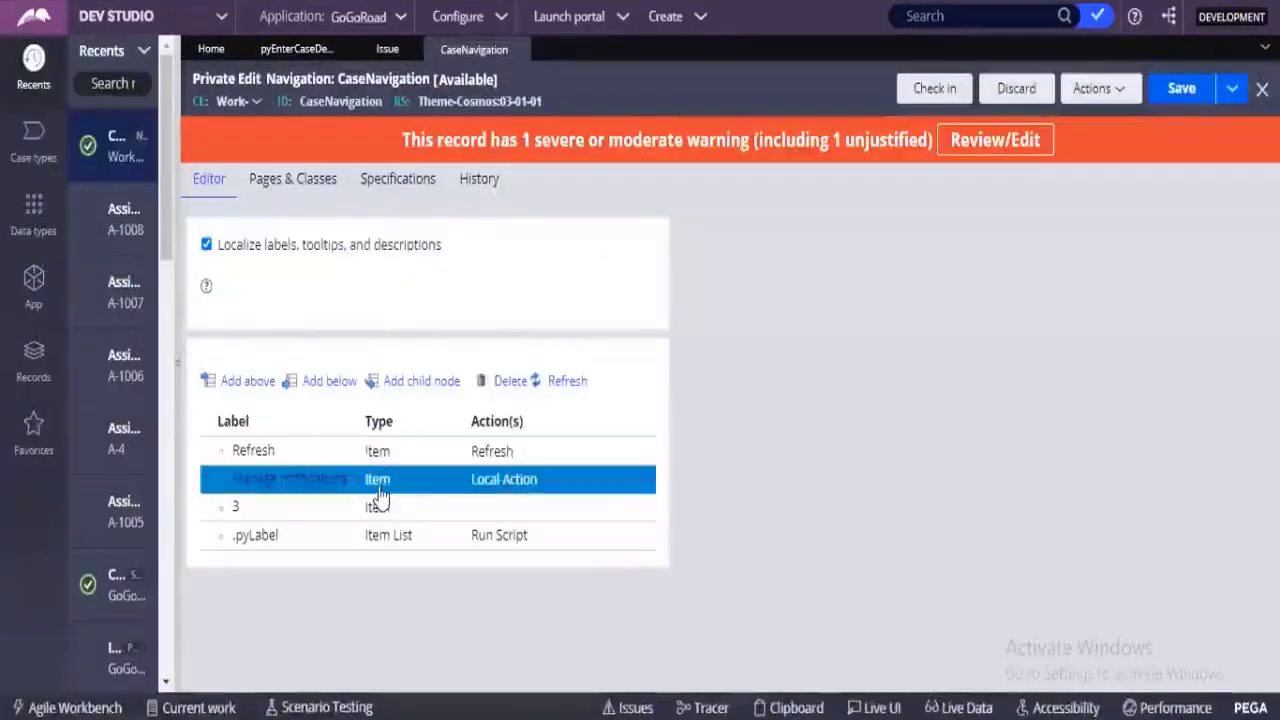
# Open the Manage notifications item's click action settings and examine the target options of its local action.
pyautogui.doubleClick(377, 479)
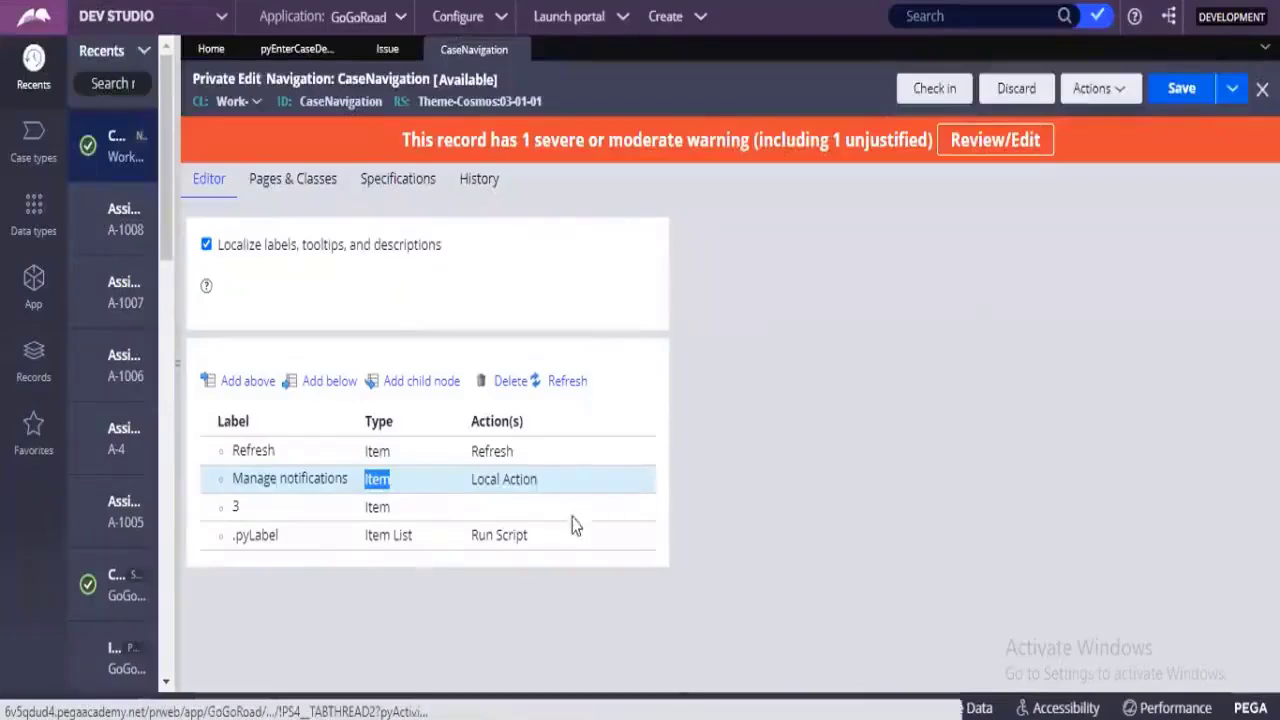
pyautogui.doubleClick(540, 487)
pyautogui.click(881, 273)
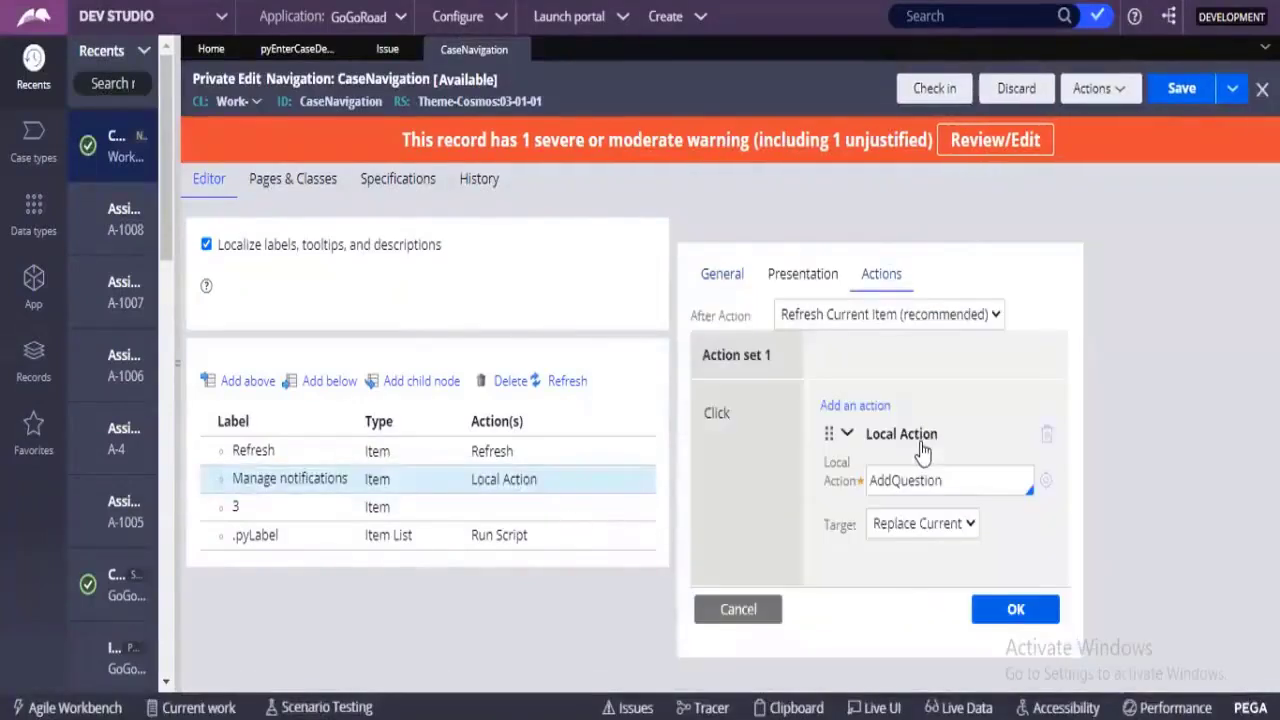
pyautogui.click(924, 523)
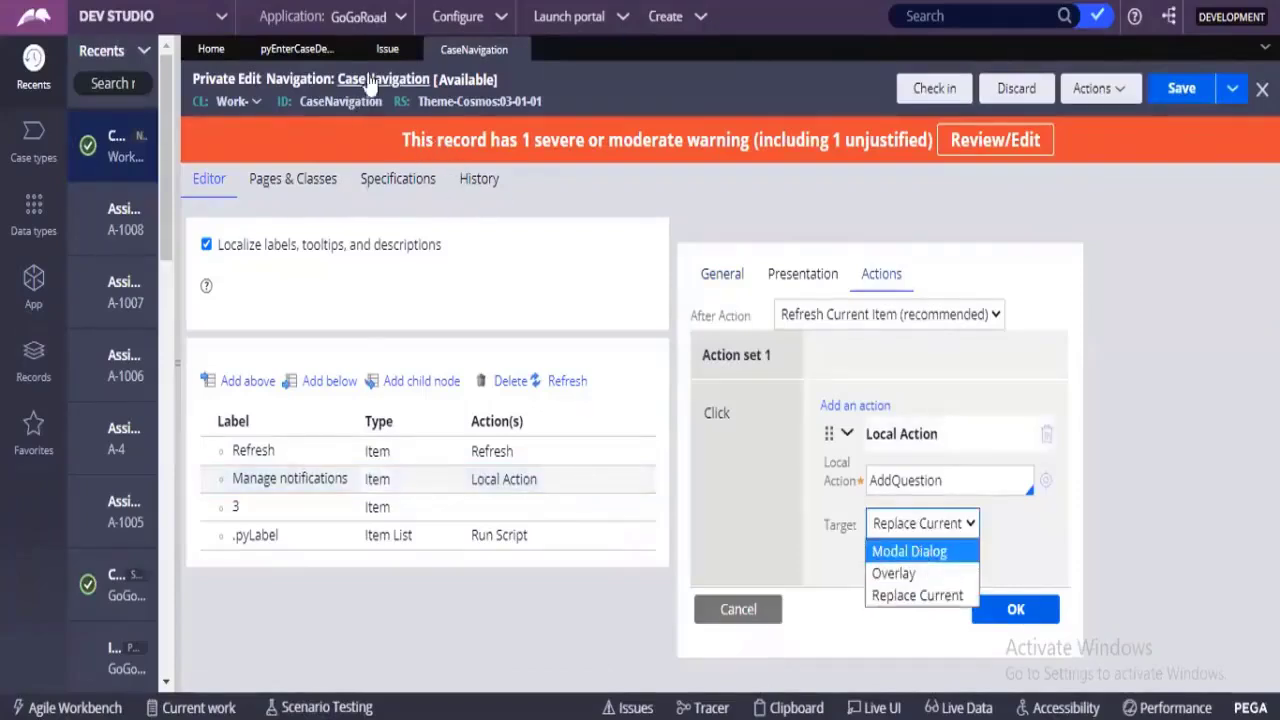
# Close the Issue property rule and expand the Menu click action in the cell properties of the Create section's button.
pyautogui.click(400, 49)
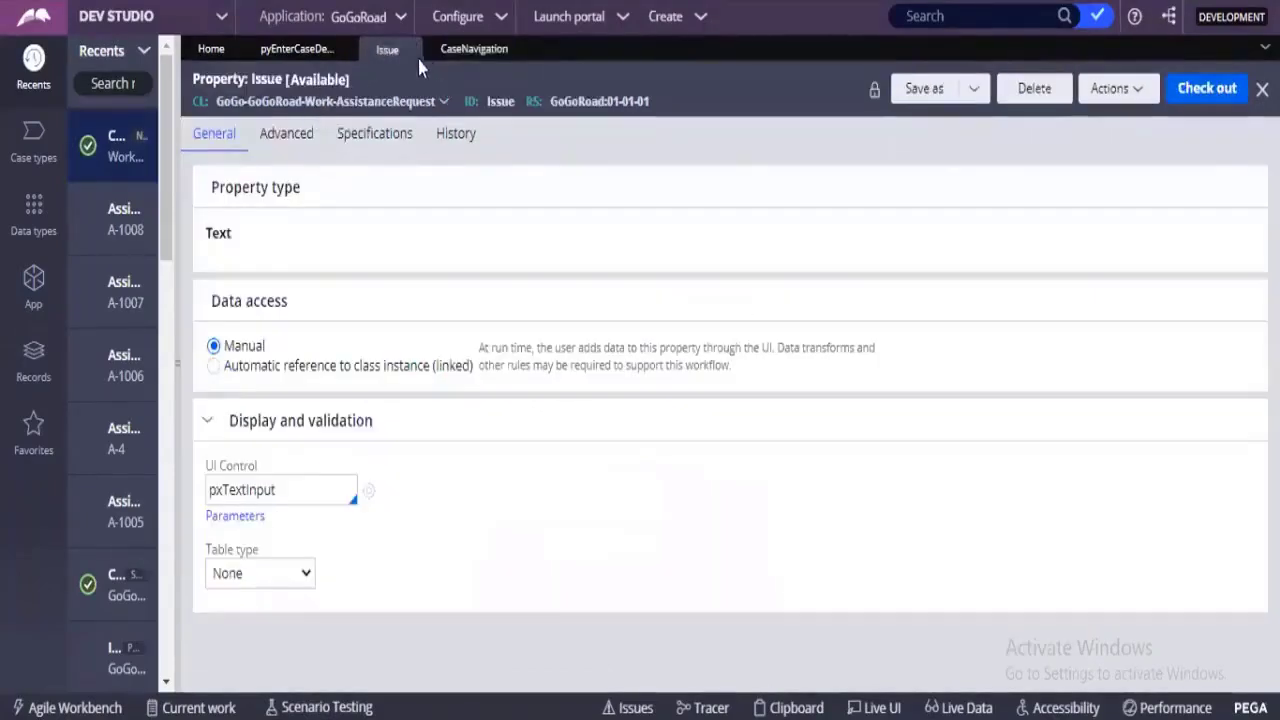
pyautogui.click(406, 49)
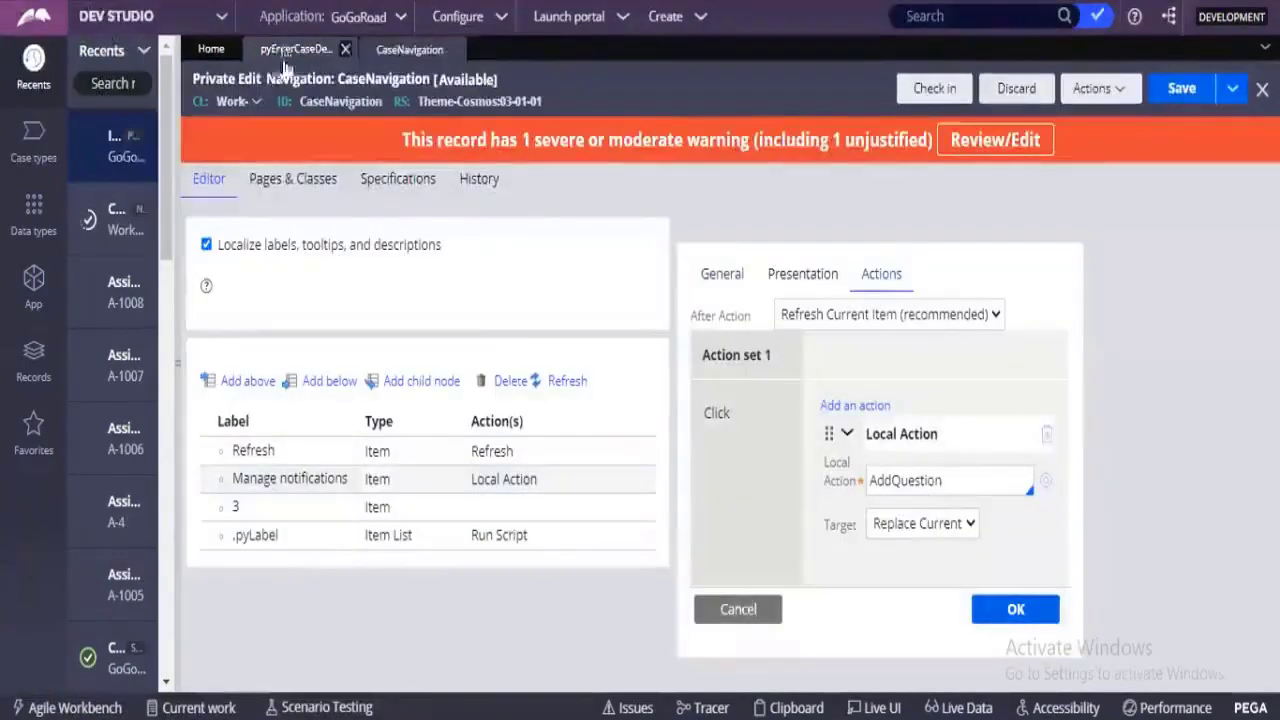
pyautogui.click(286, 54)
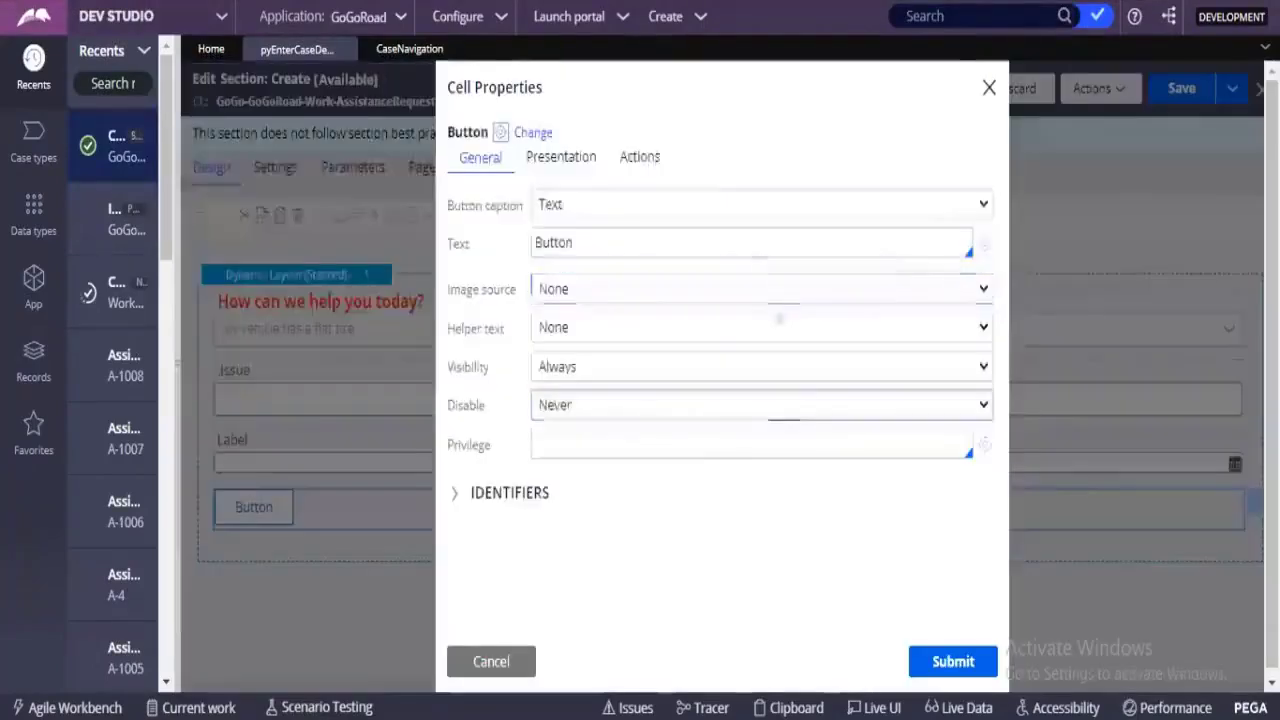
pyautogui.click(638, 163)
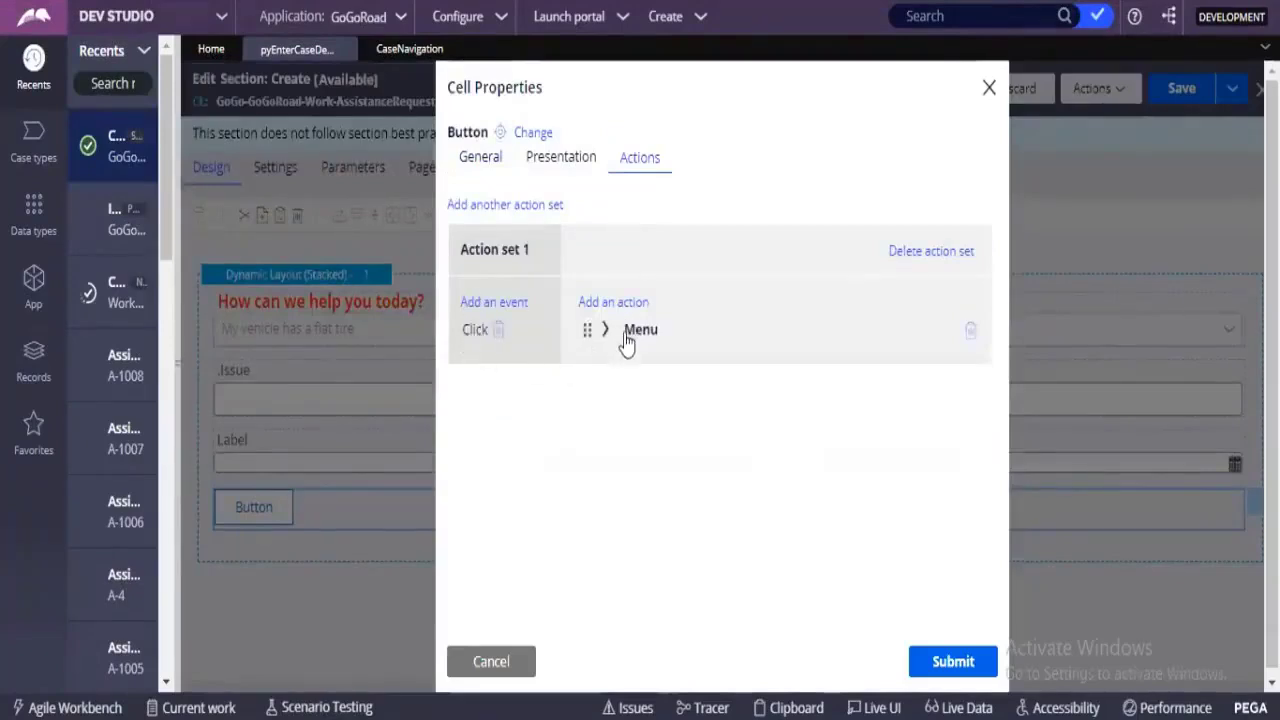
pyautogui.moveTo(627, 335); pyautogui.dragTo(651, 338)
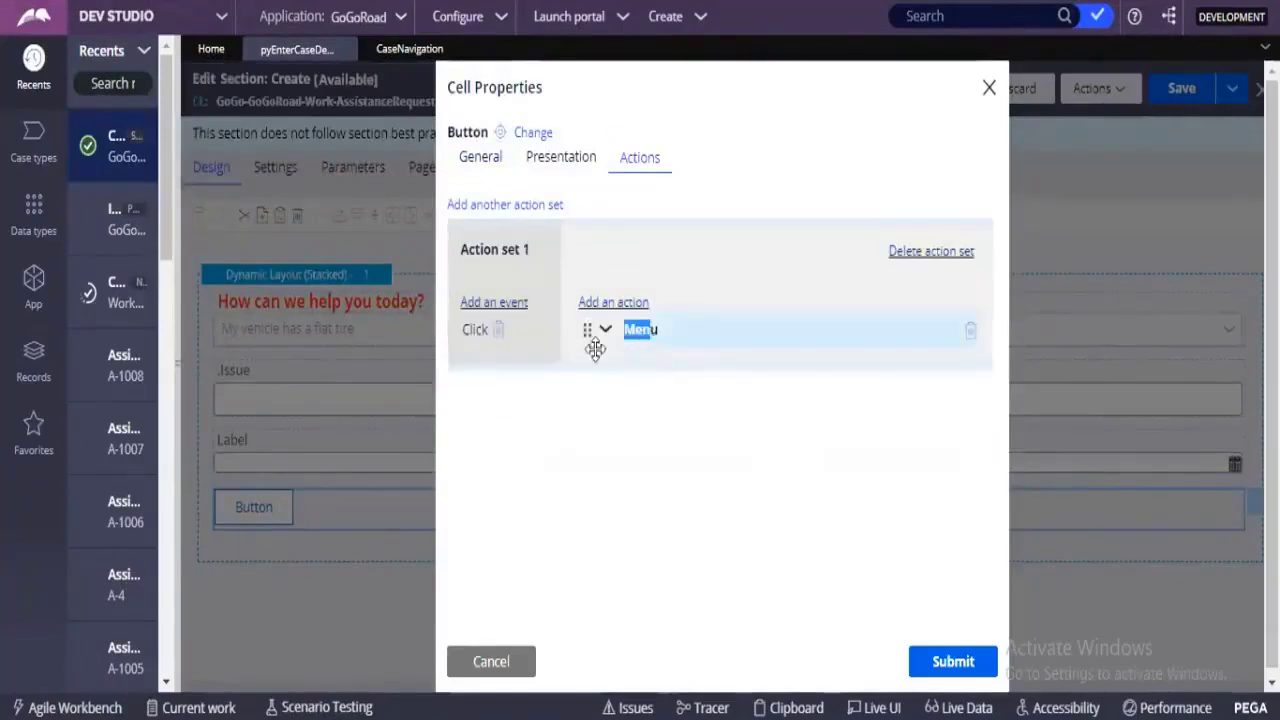
pyautogui.click(604, 330)
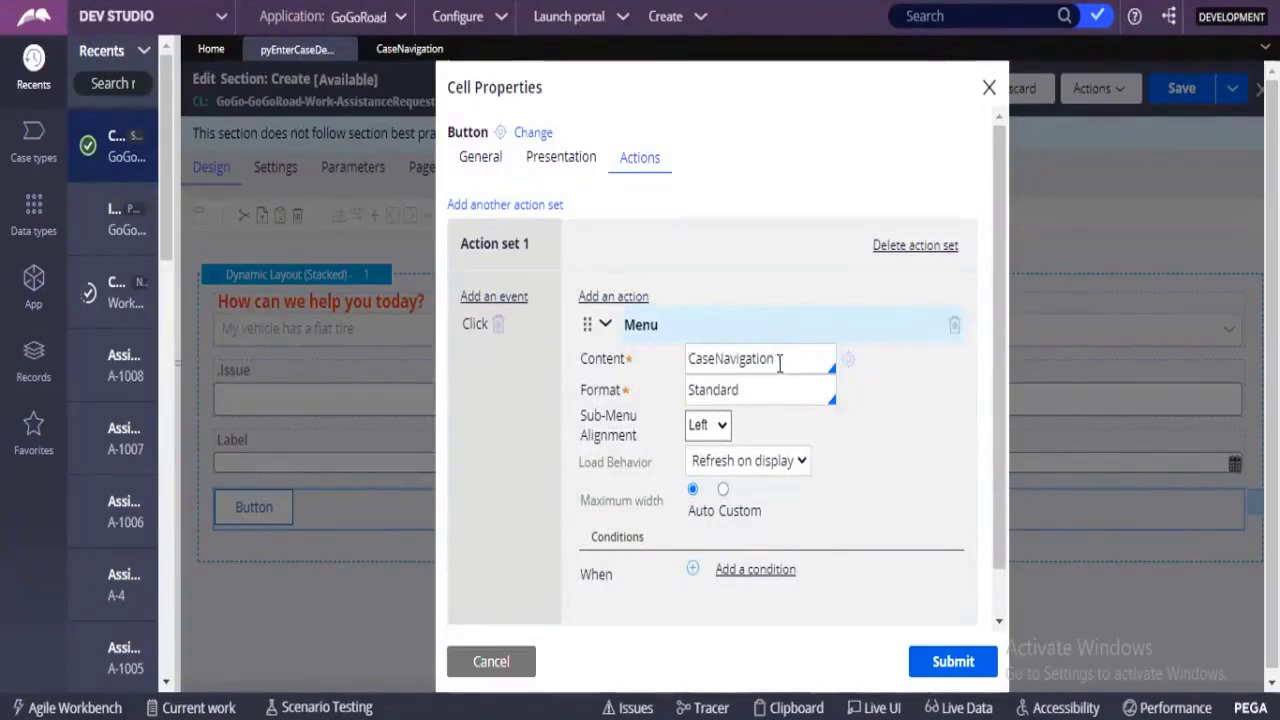
# Replace the CaseNavigation content of the button's Menu action with Test.
pyautogui.moveTo(784, 360); pyautogui.dragTo(680, 360)
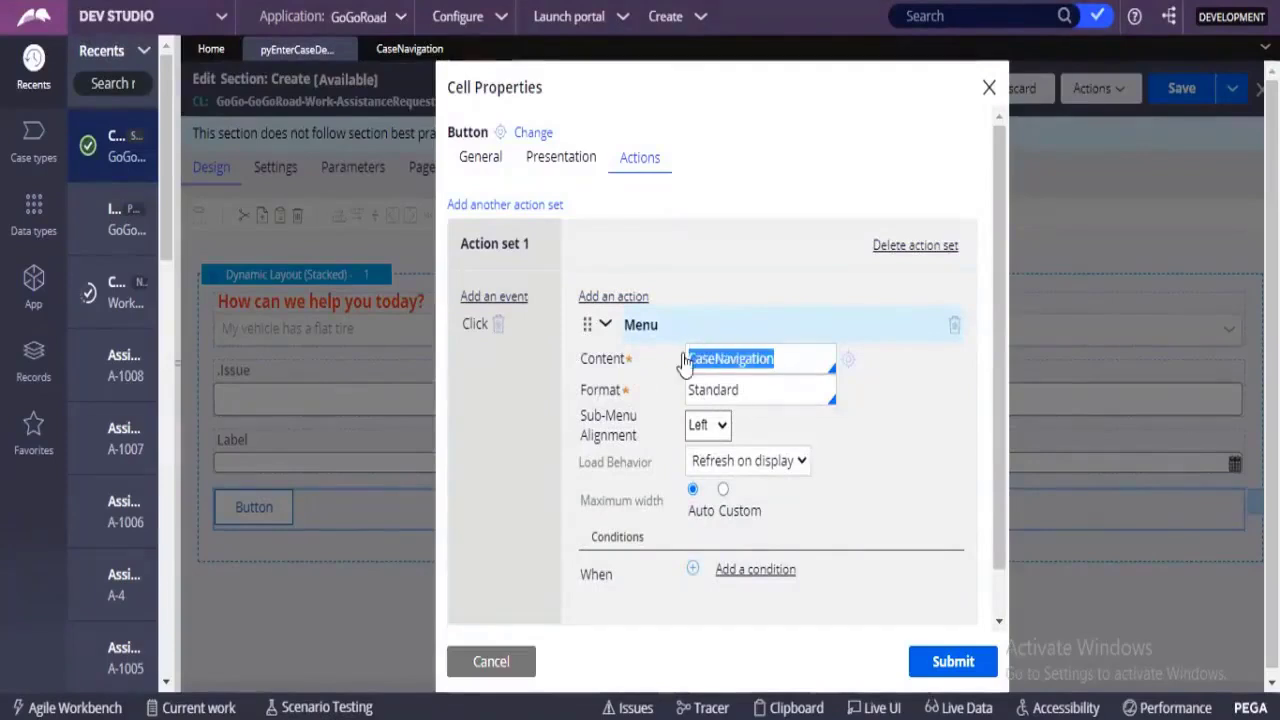
pyautogui.click(790, 357)
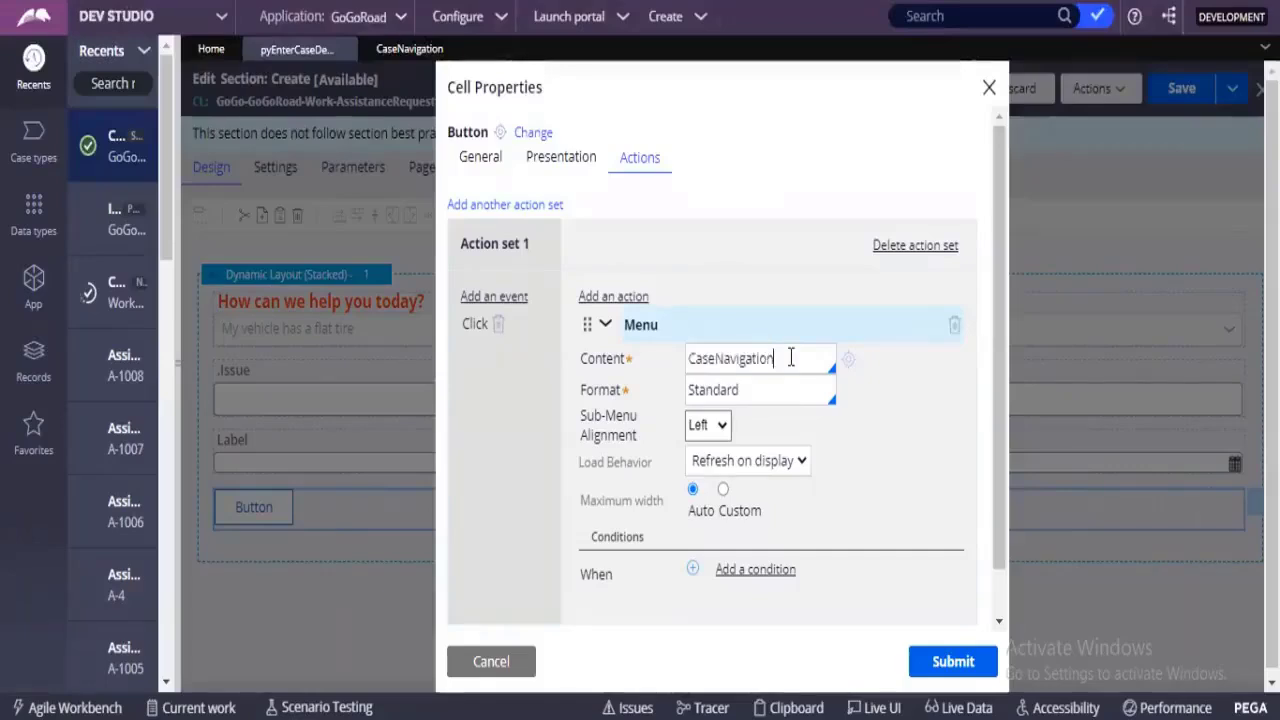
pyautogui.click(848, 366)
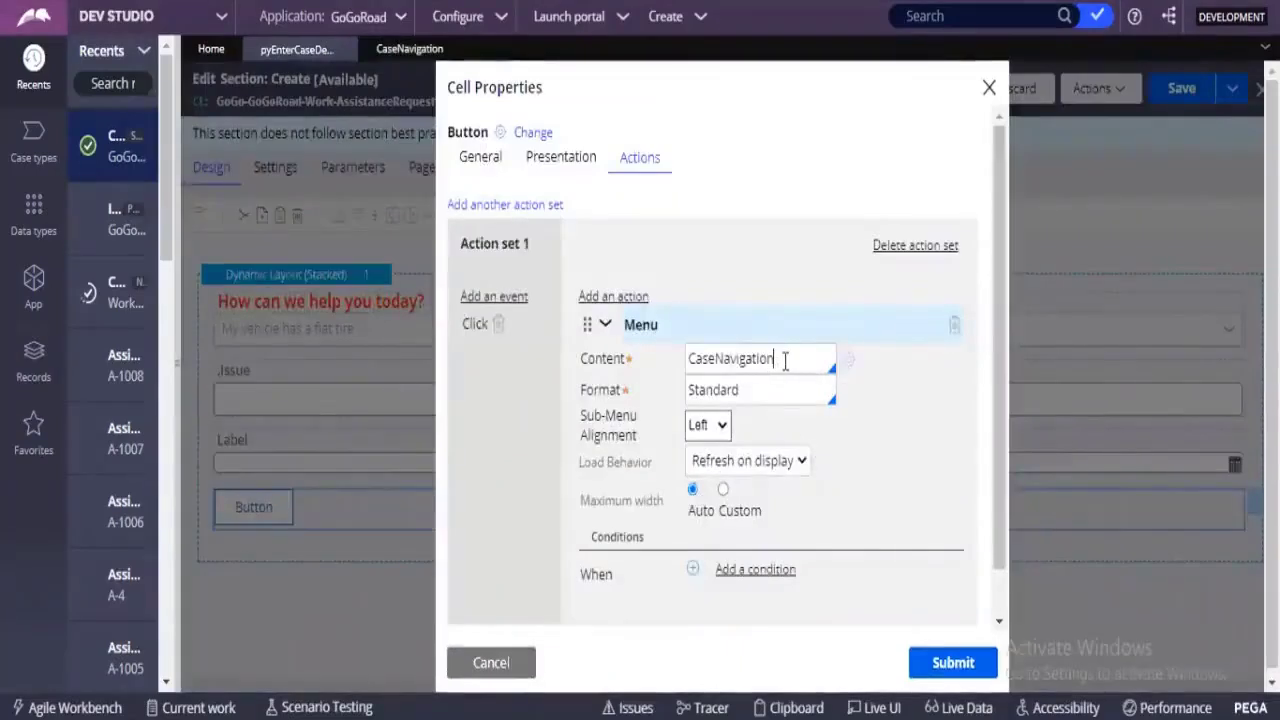
pyautogui.hotkey('ctrl', 'a')
pyautogui.press('BackSpace')
pyautogui.write('e')
pyautogui.press('BackSpace')
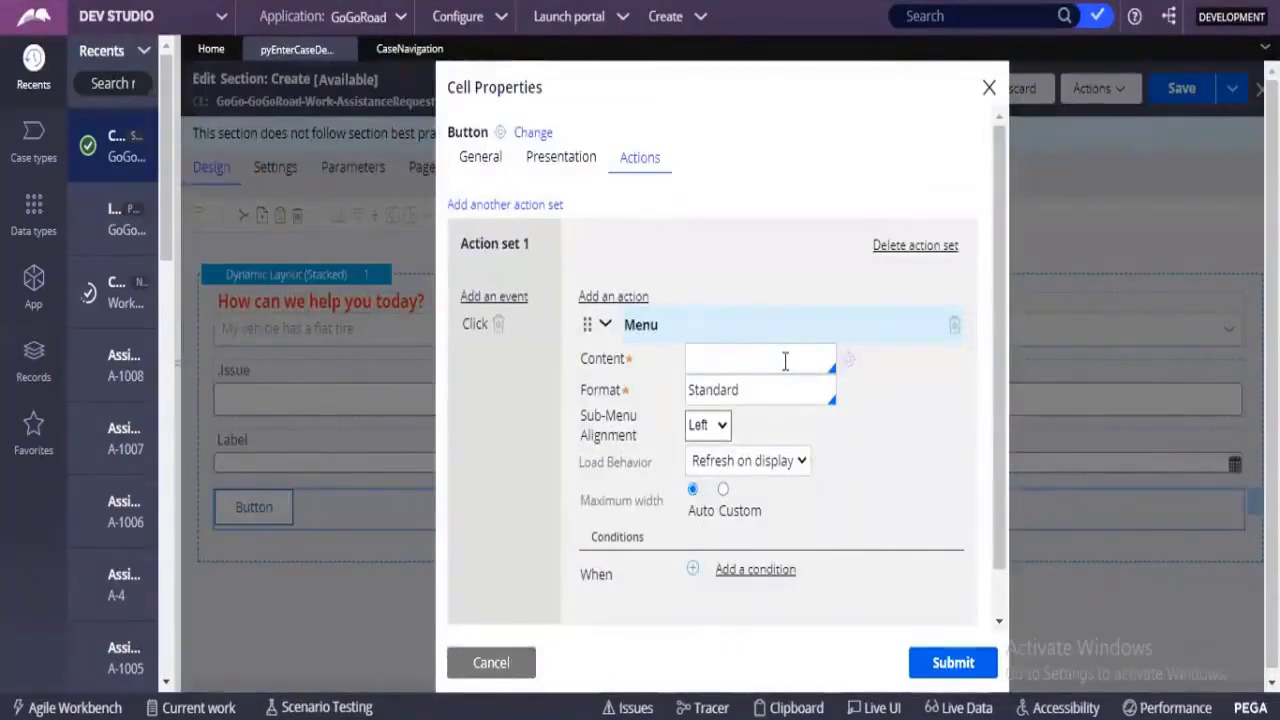
pyautogui.write('Test')
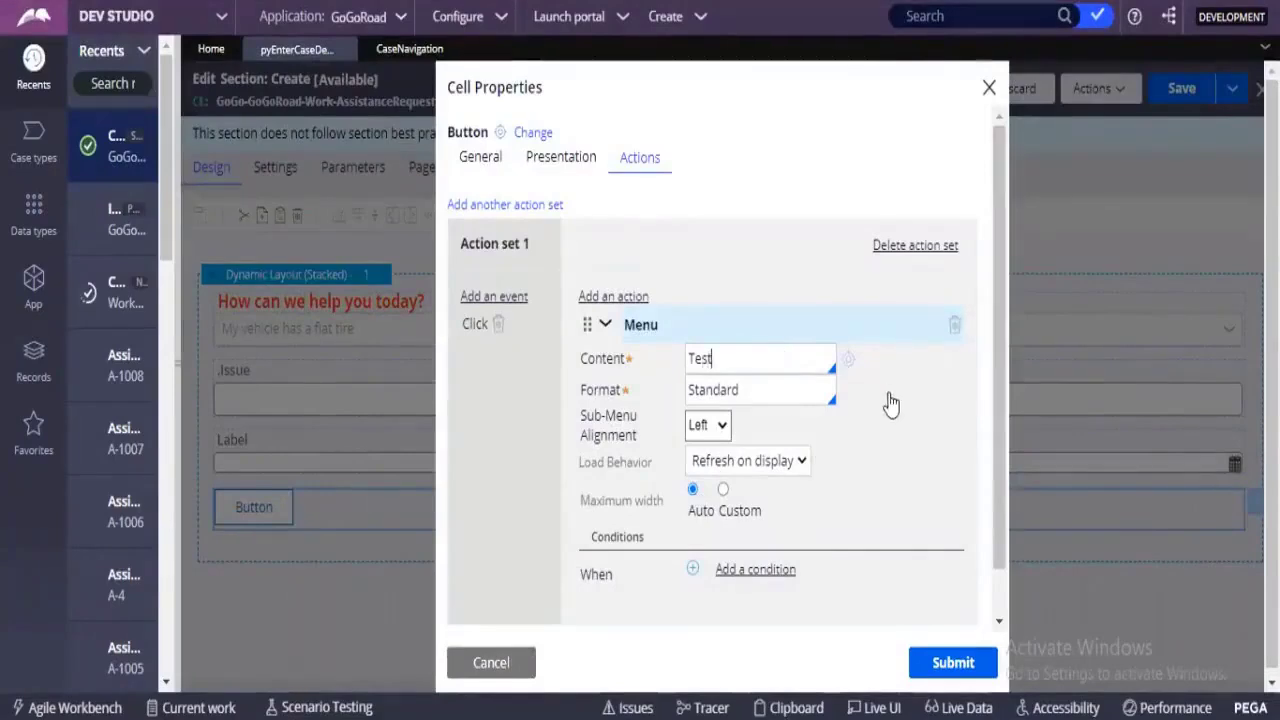
# Create and open the new Test navigation record from the Menu action's content reference, applied to GoGo-GoGoRoad-Work-AssistanceRequest in ruleset GoGoRoad 01-01-01.
pyautogui.click(846, 362)
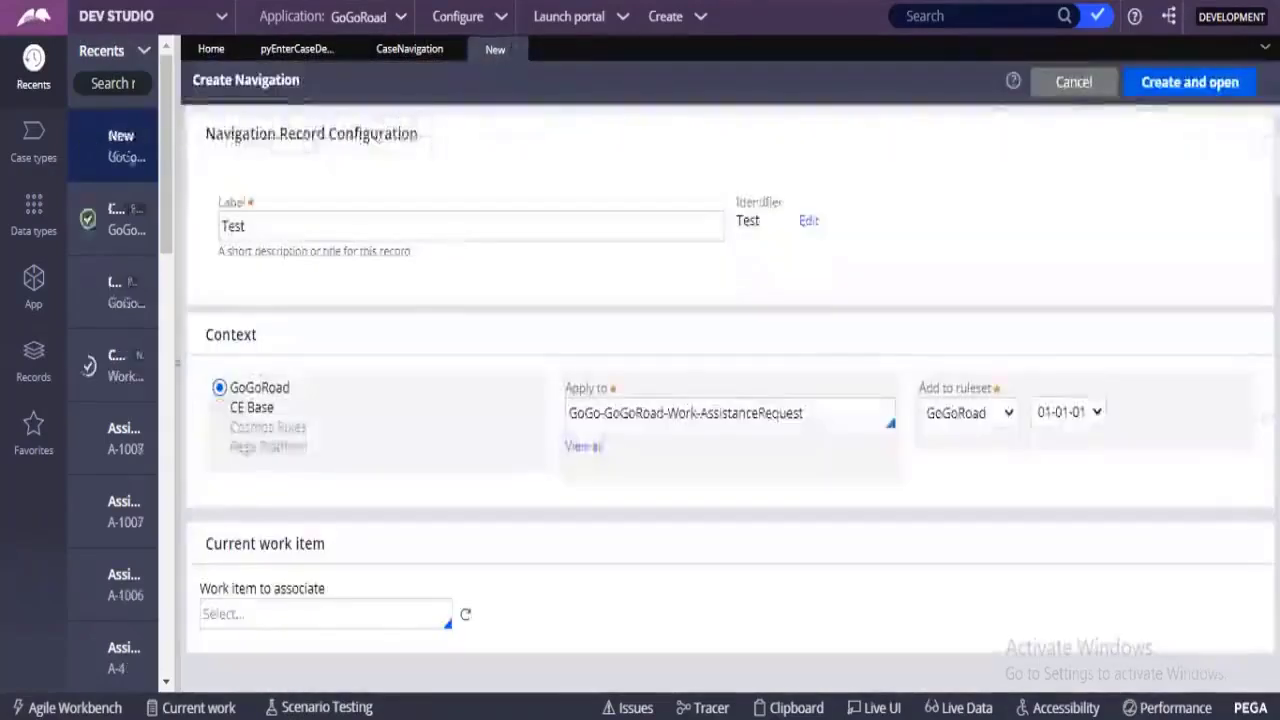
pyautogui.moveTo(205, 133); pyautogui.dragTo(330, 133)
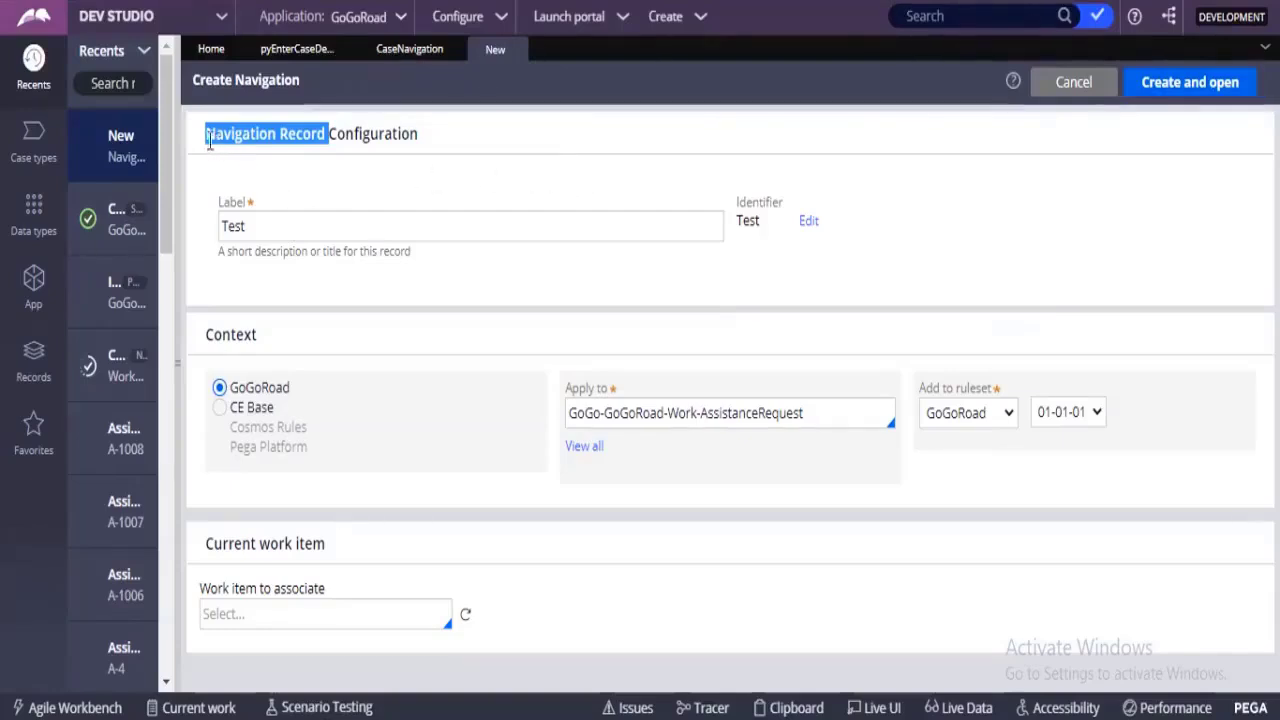
pyautogui.click(1190, 84)
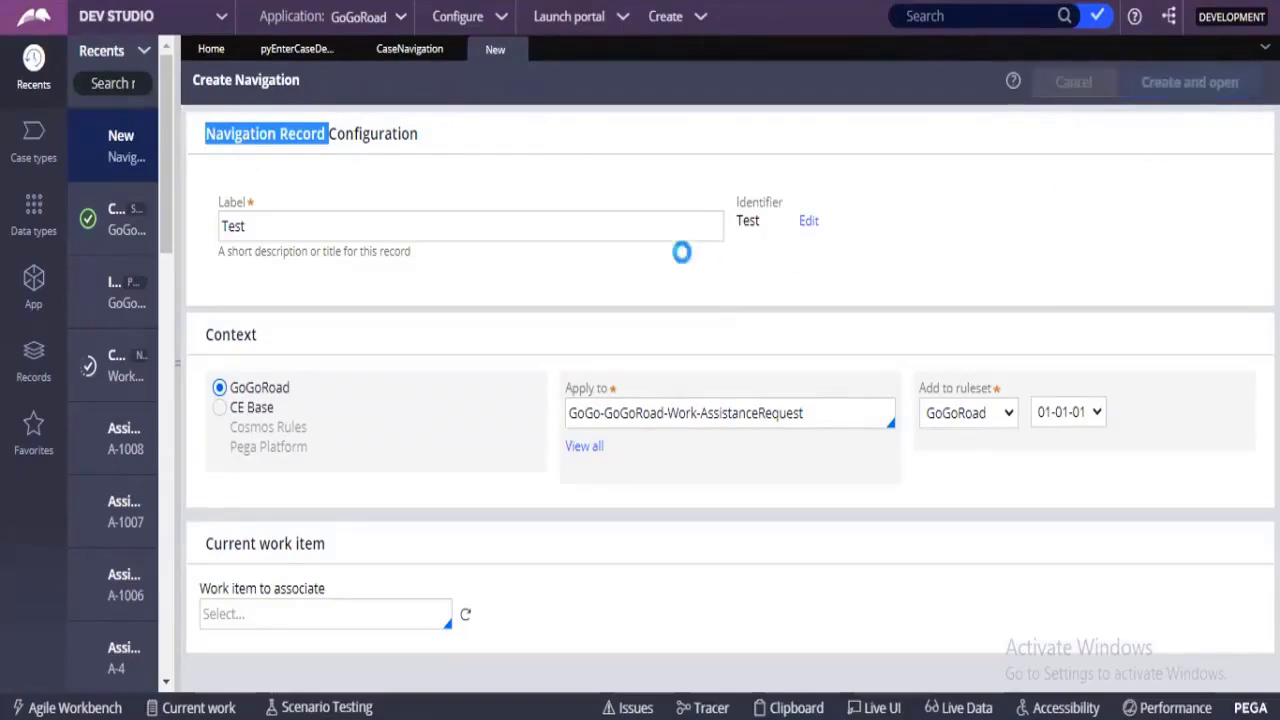